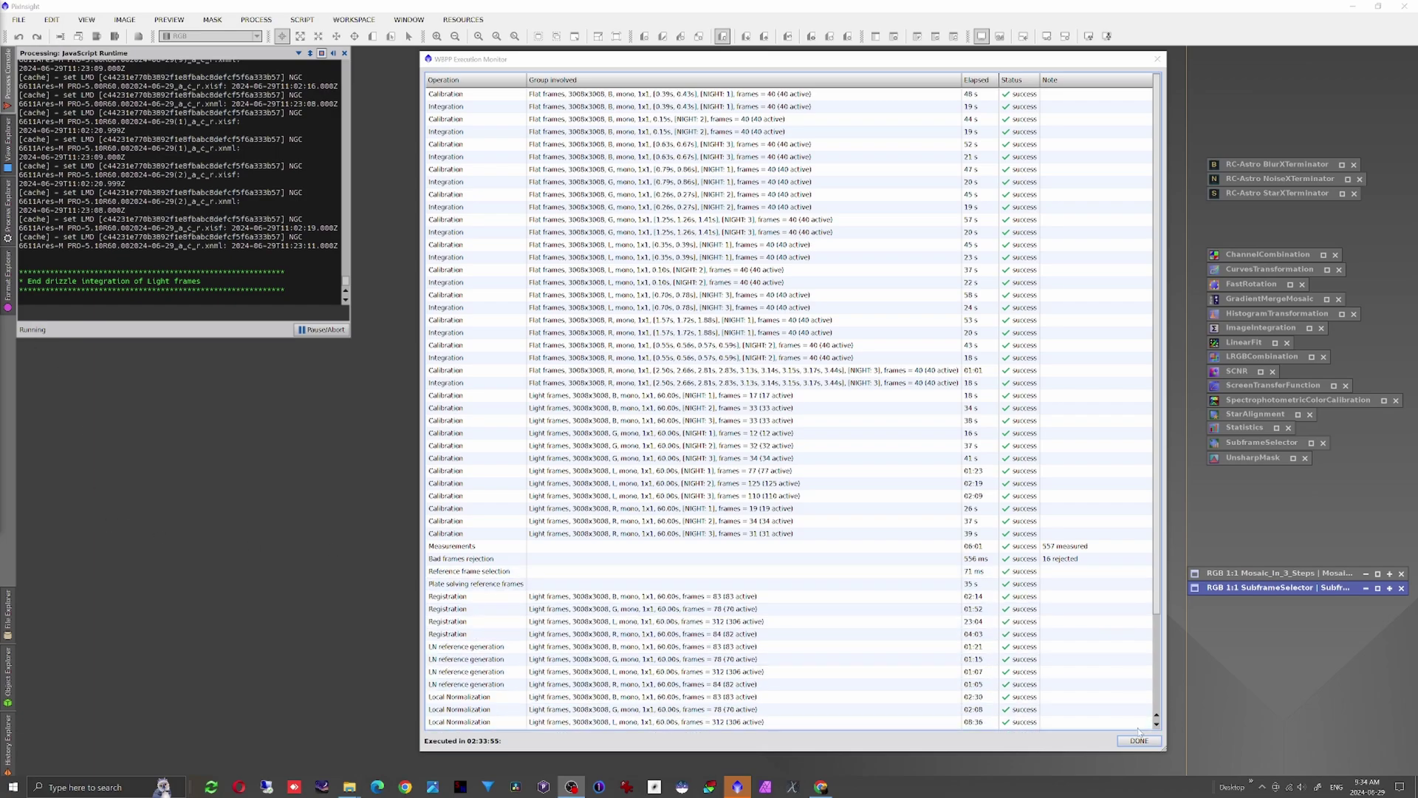
- Review the finished WBPP execution monitor results and close the monitor
scroll(1074, 626, "down", 3)
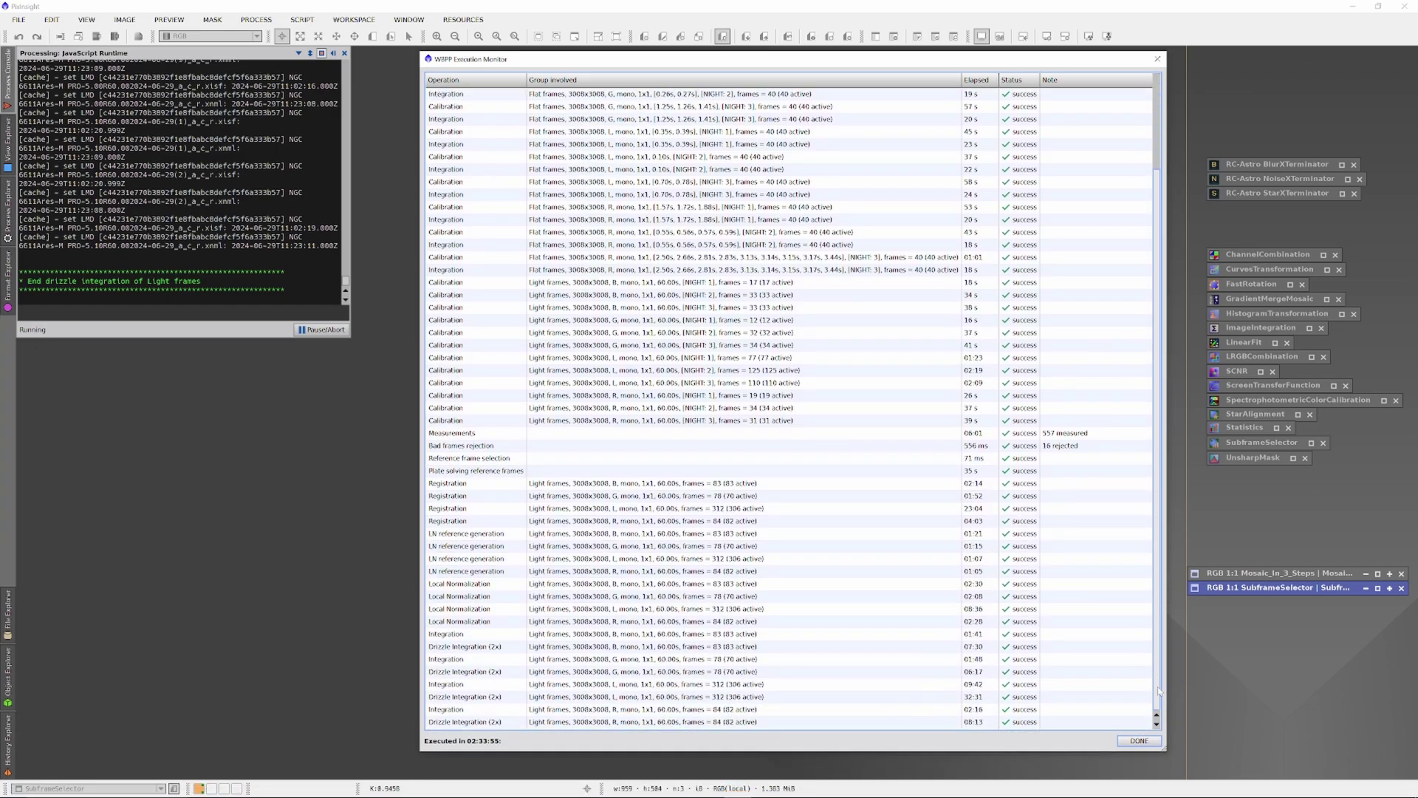
left_click(1130, 741)
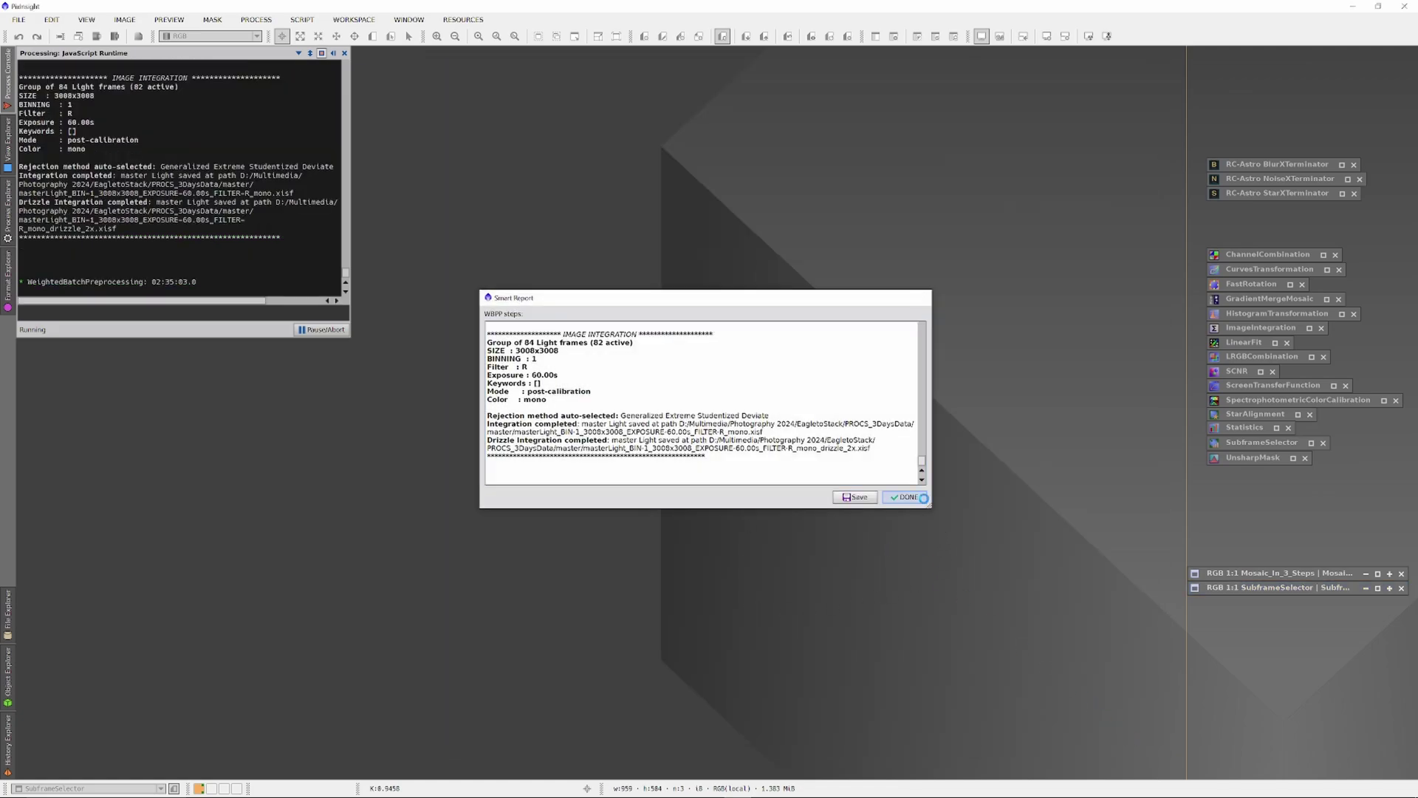
- Close the Smart Report, reset WBPP with all file lists cleared, and exit the script
left_click(916, 498)
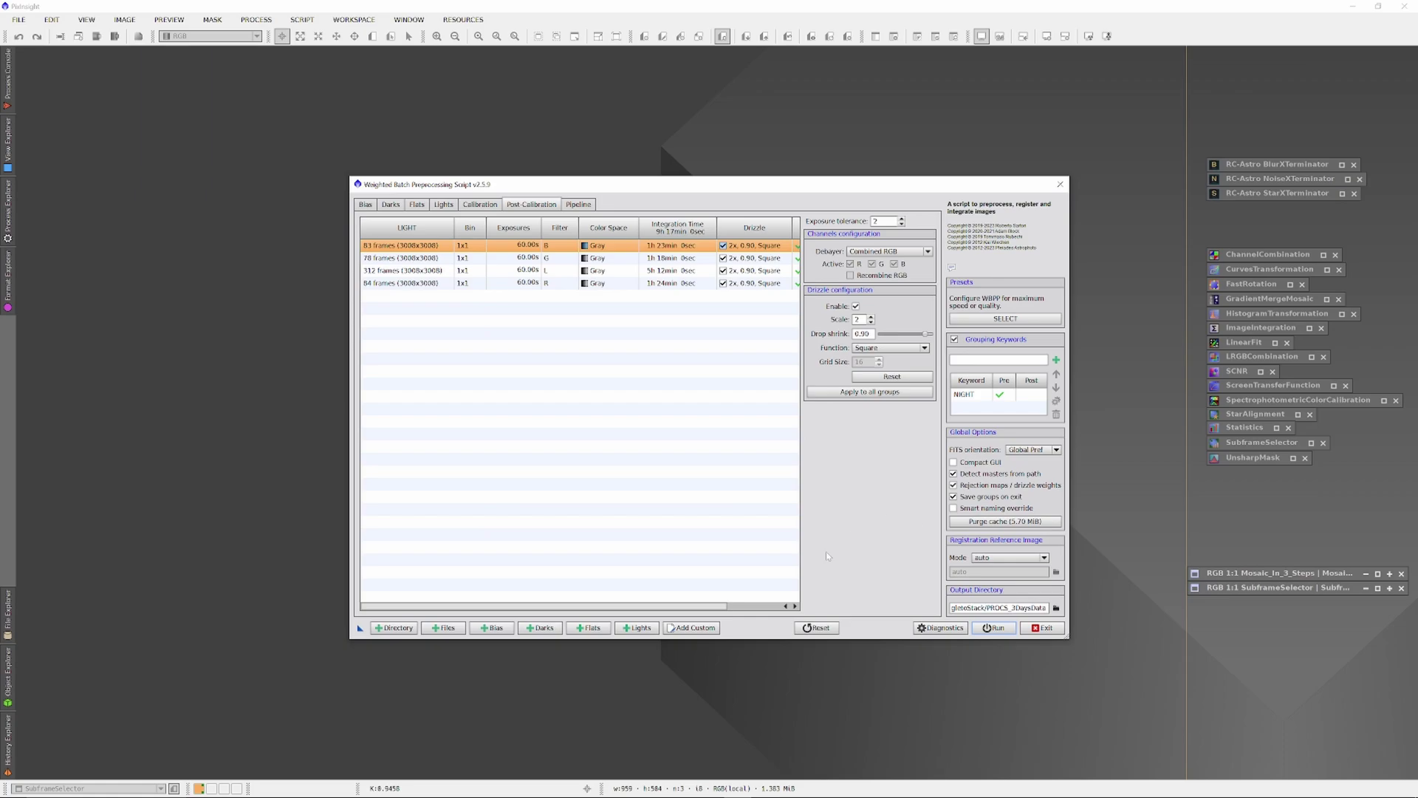
left_click(819, 628)
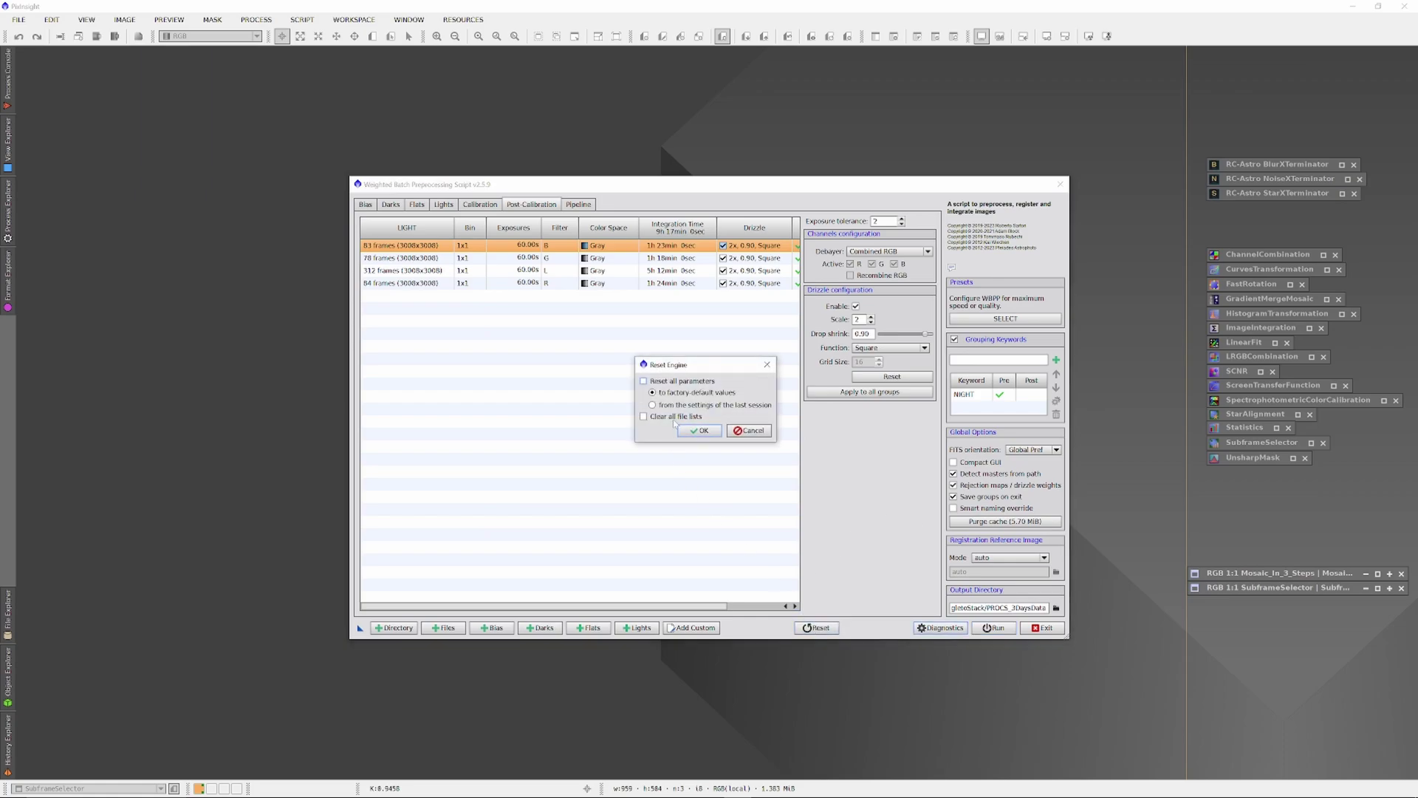
left_click(674, 417)
left_click(699, 431)
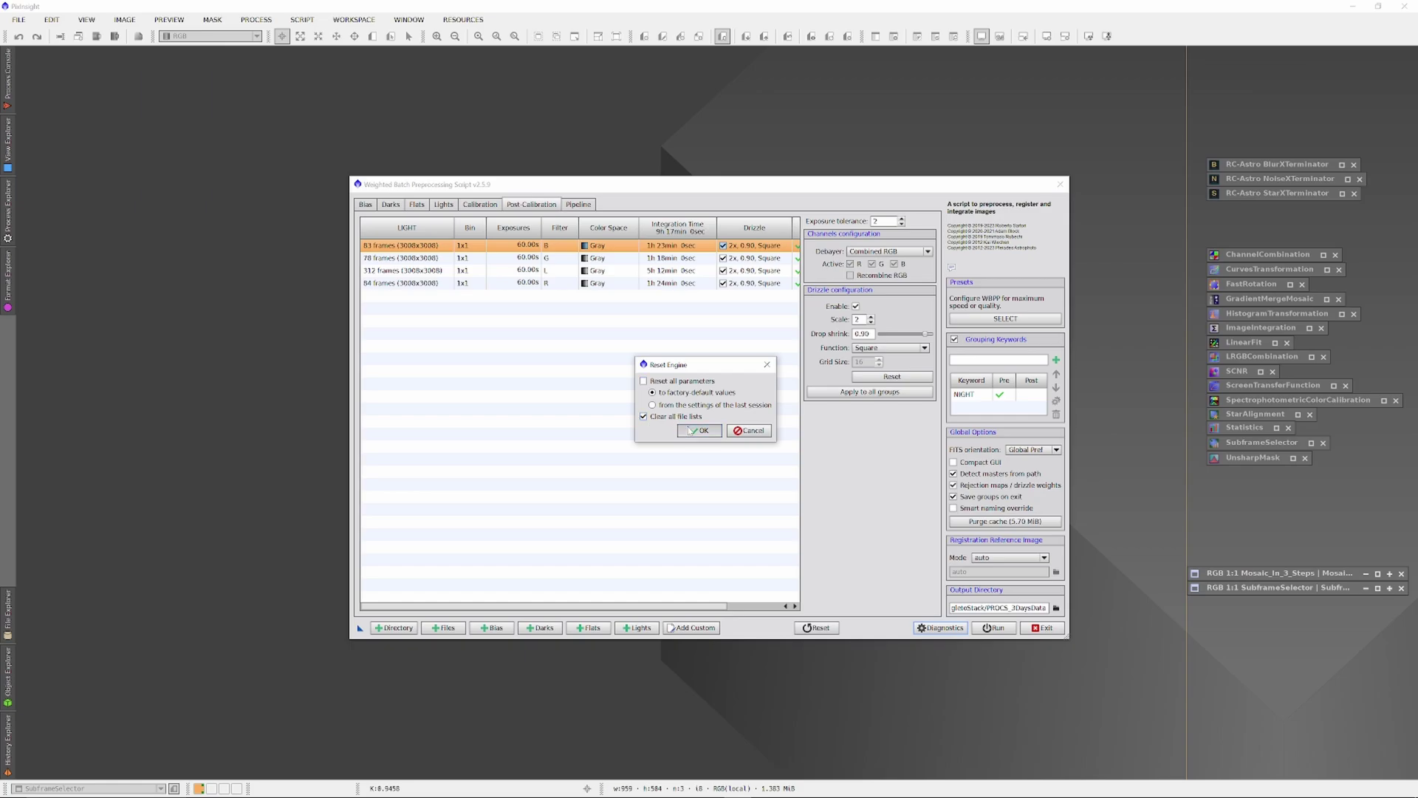
left_click(1042, 628)
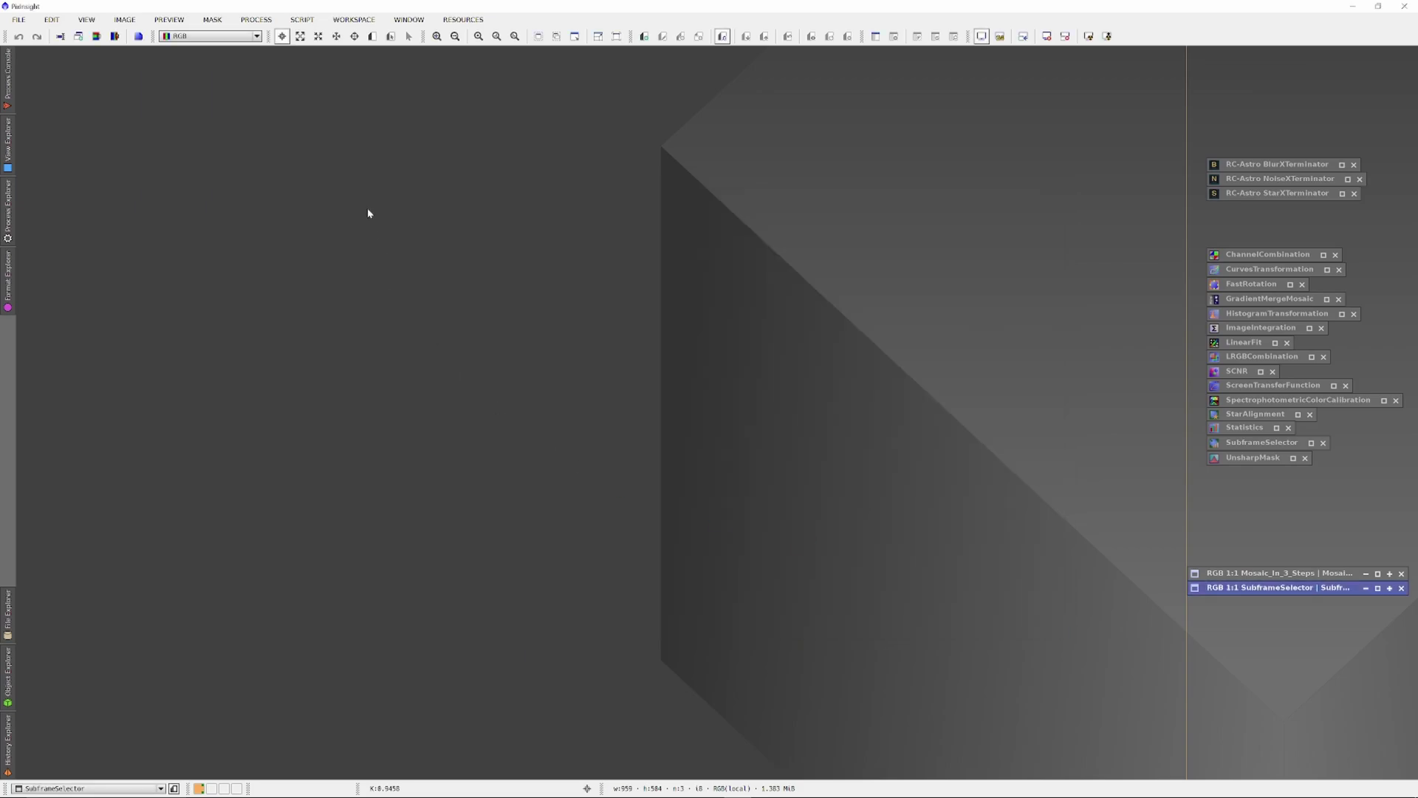
left_click(20, 20)
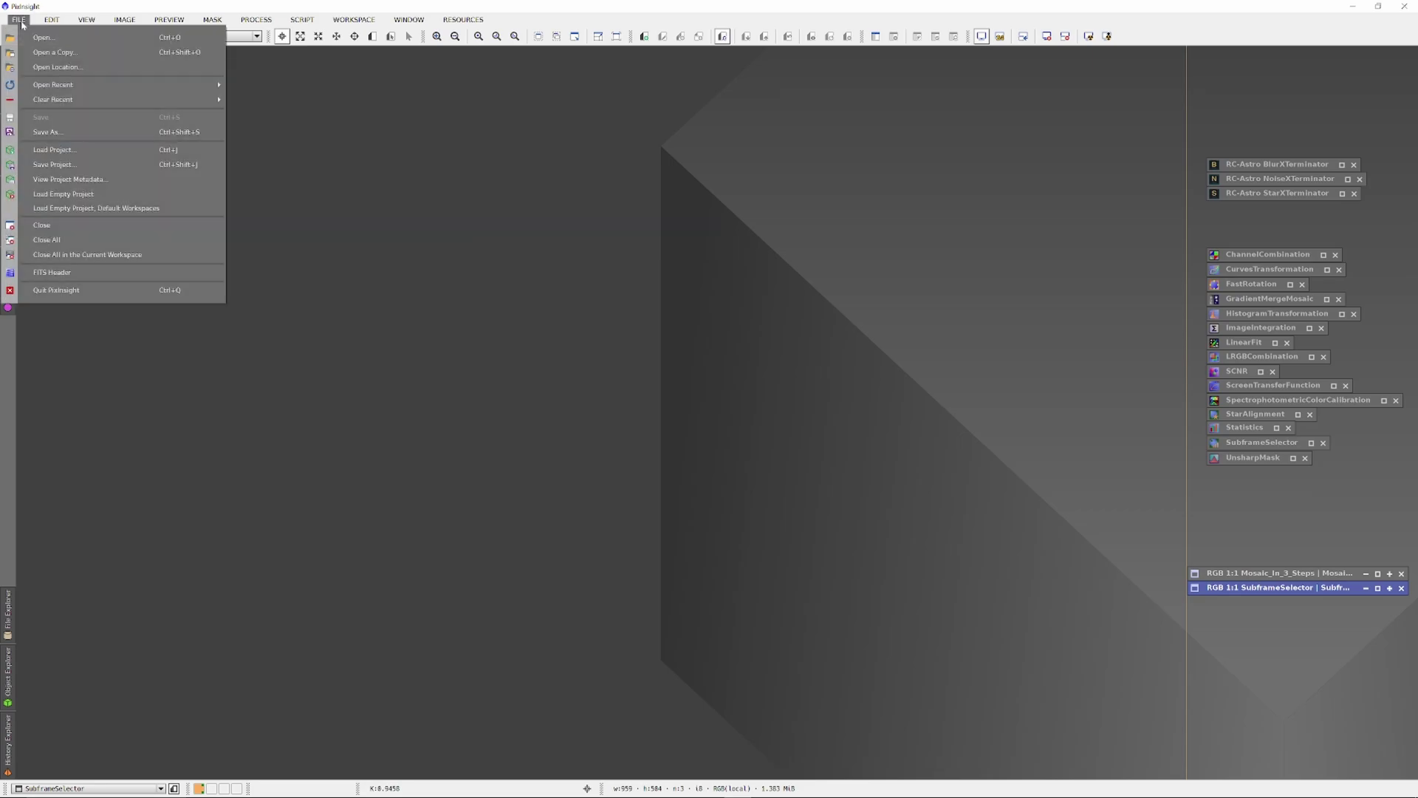
- Browse to the EagletoStack/PROCS_3DaysData/master folder and show its files in List view
left_click(43, 37)
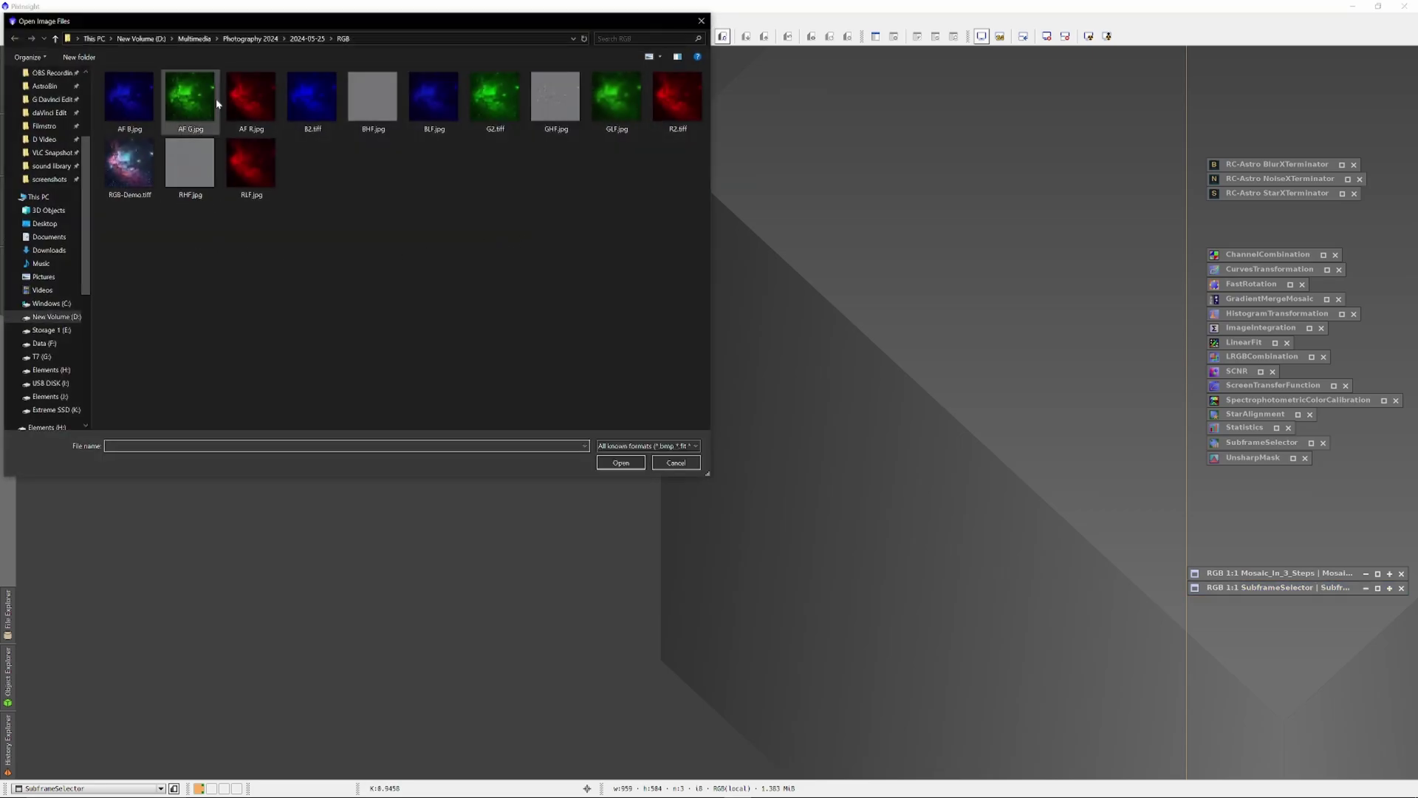
left_click(256, 39)
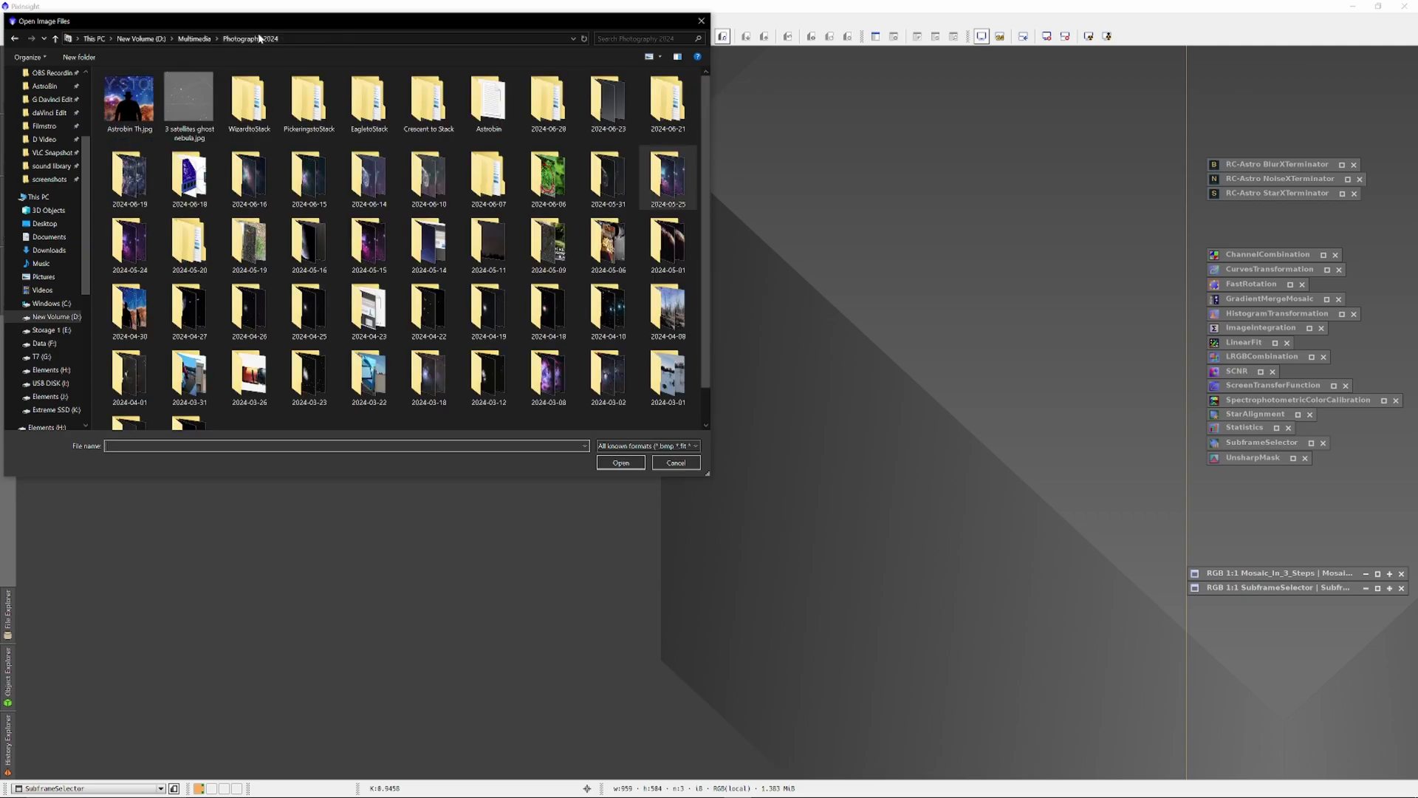
double_click(358, 112)
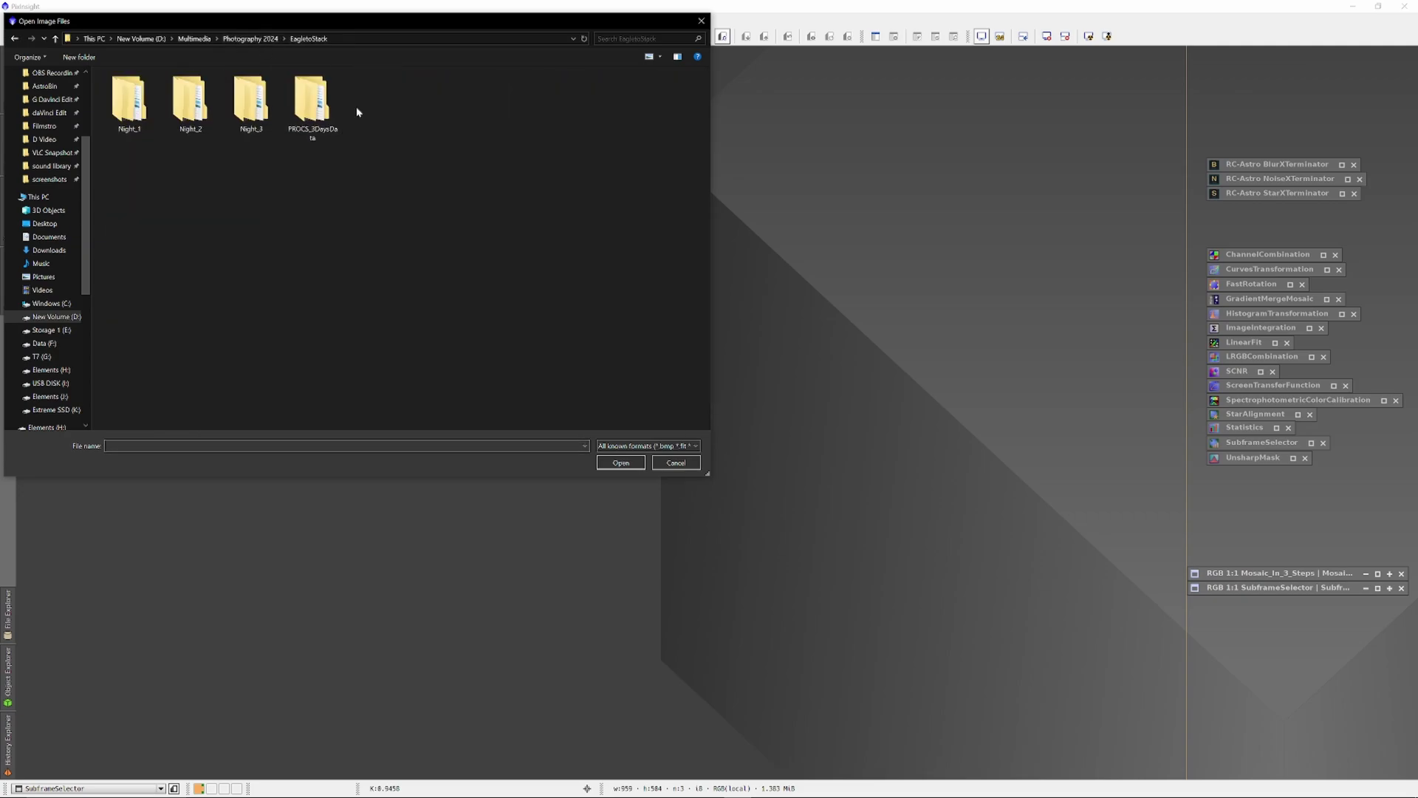
double_click(328, 112)
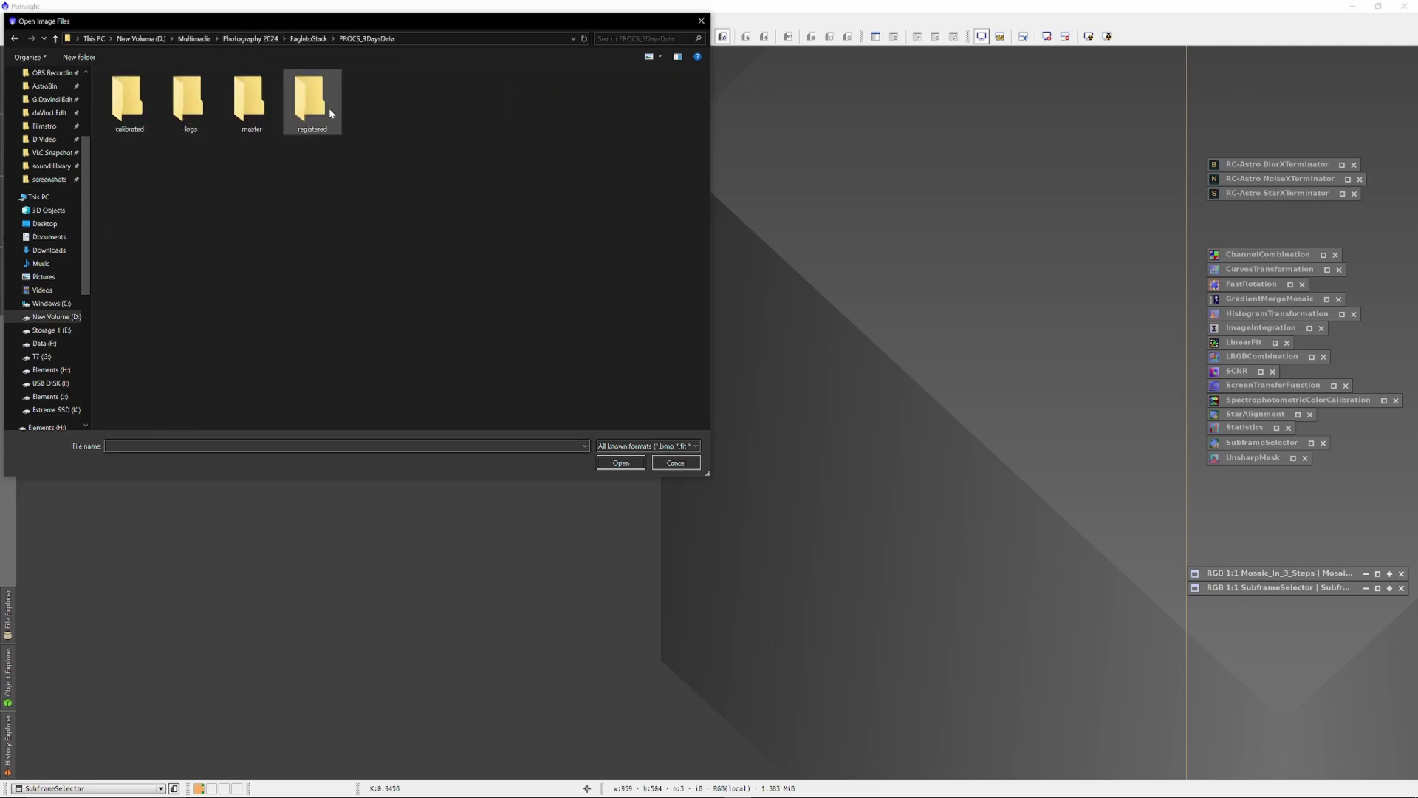
double_click(252, 103)
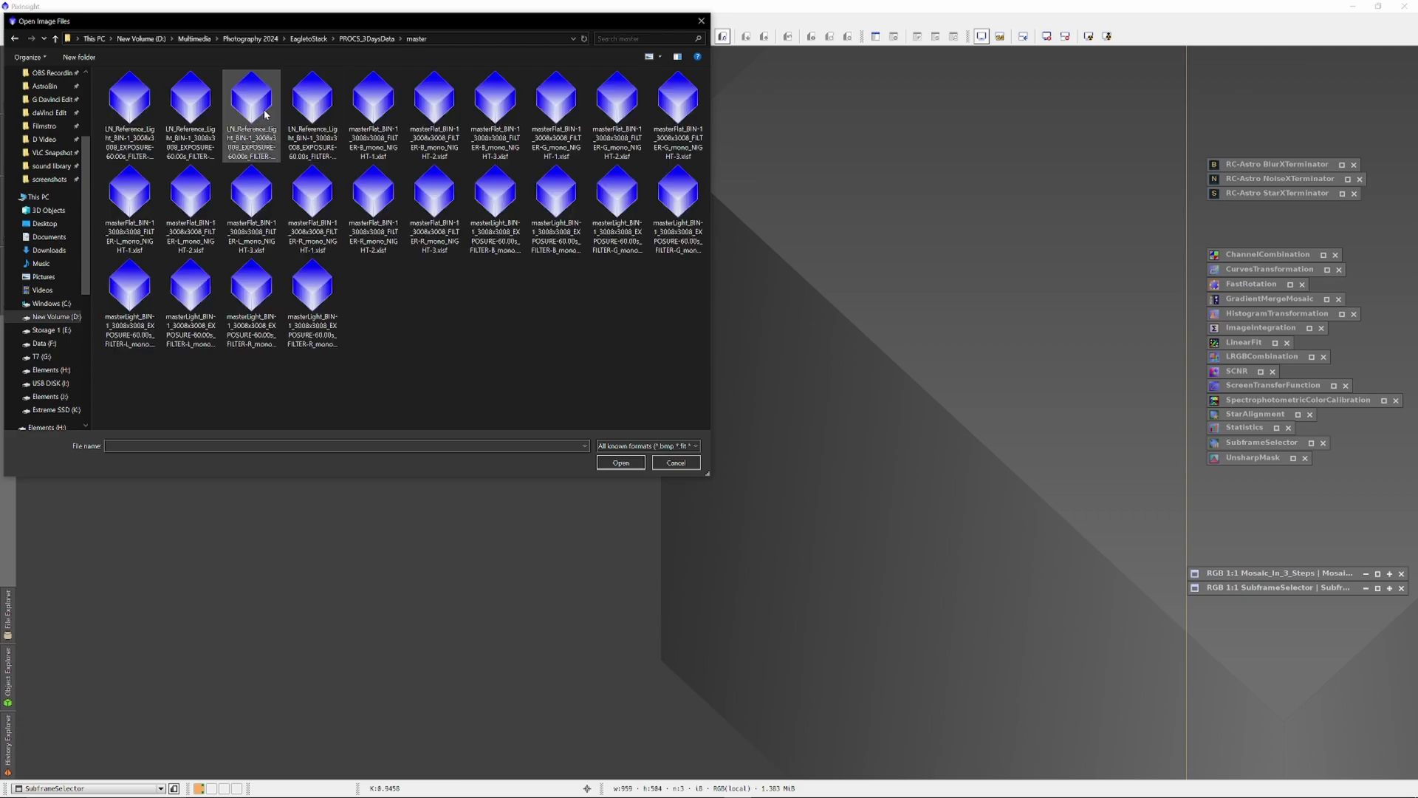
right_click(447, 336)
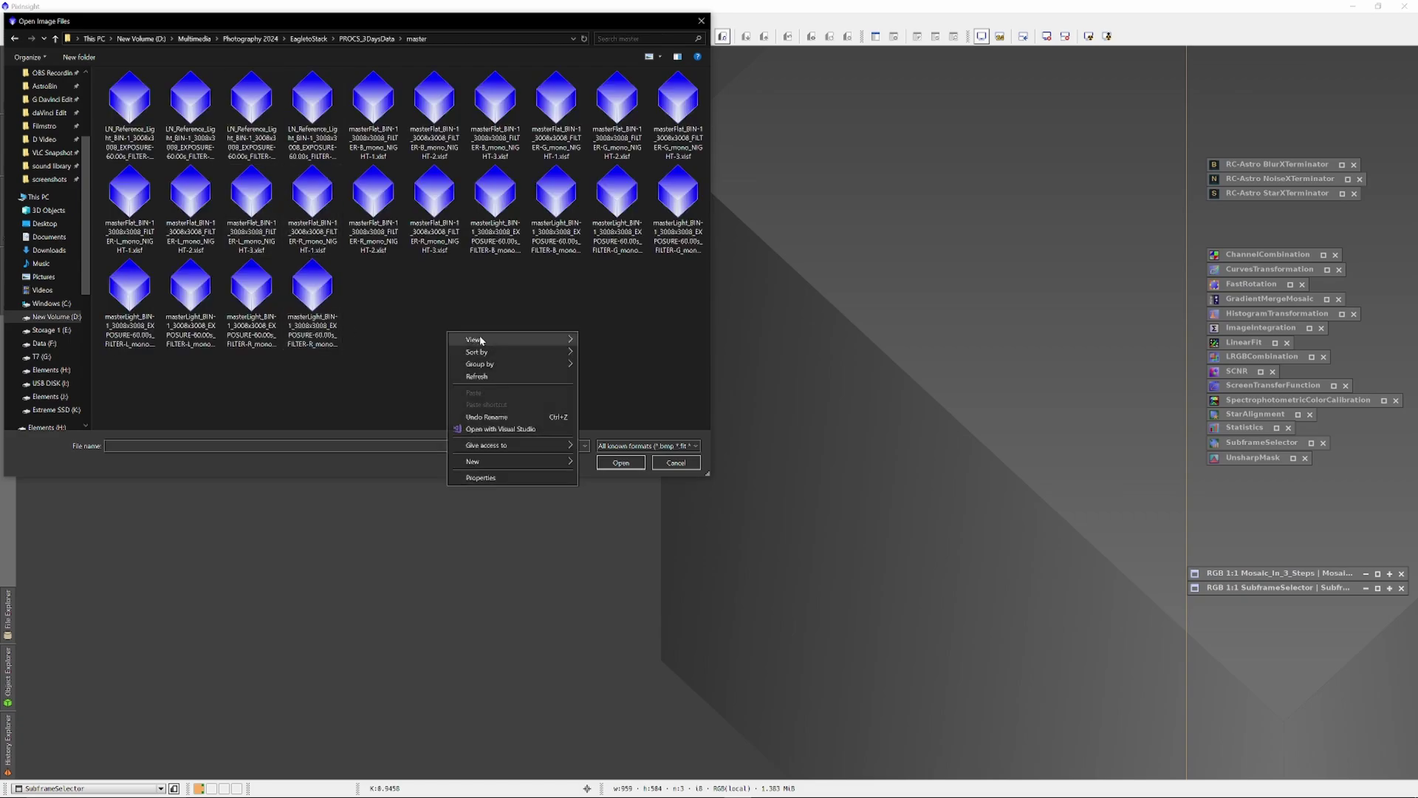
mouse_move(481, 340)
left_click(617, 388)
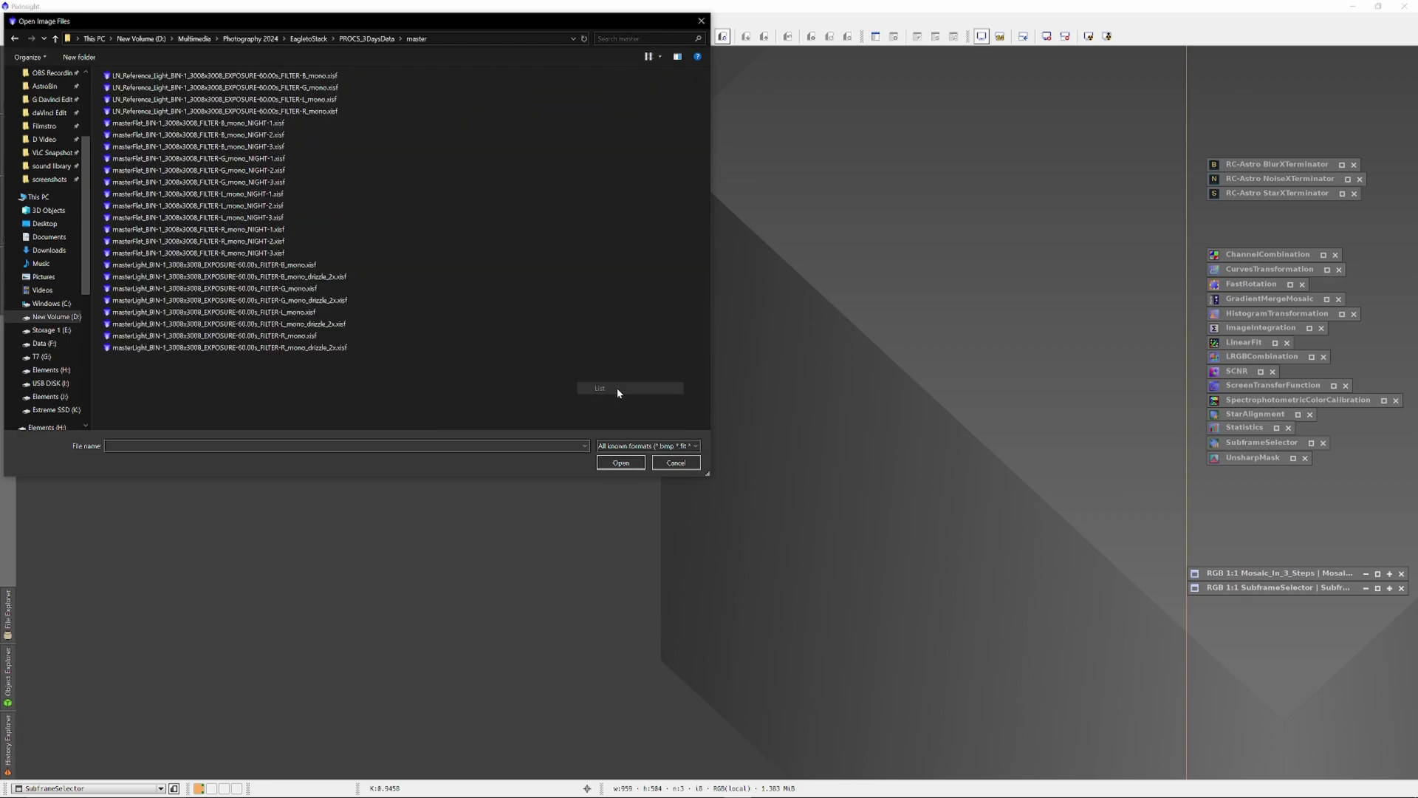
- Open the B, G, L and R drizzle_2x masterLight files together
left_click(340, 277)
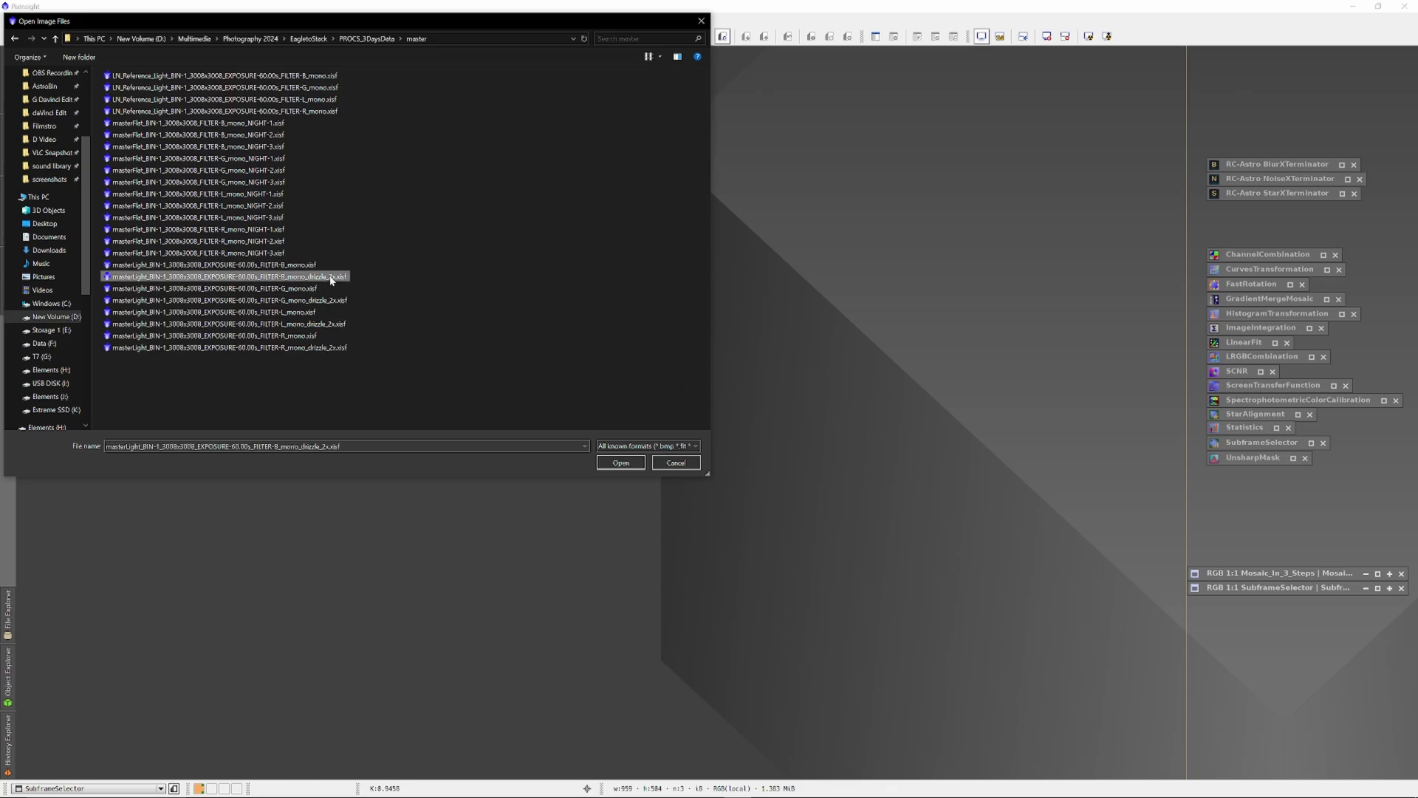
left_click(337, 300, "ctrl")
left_click(340, 324, "ctrl")
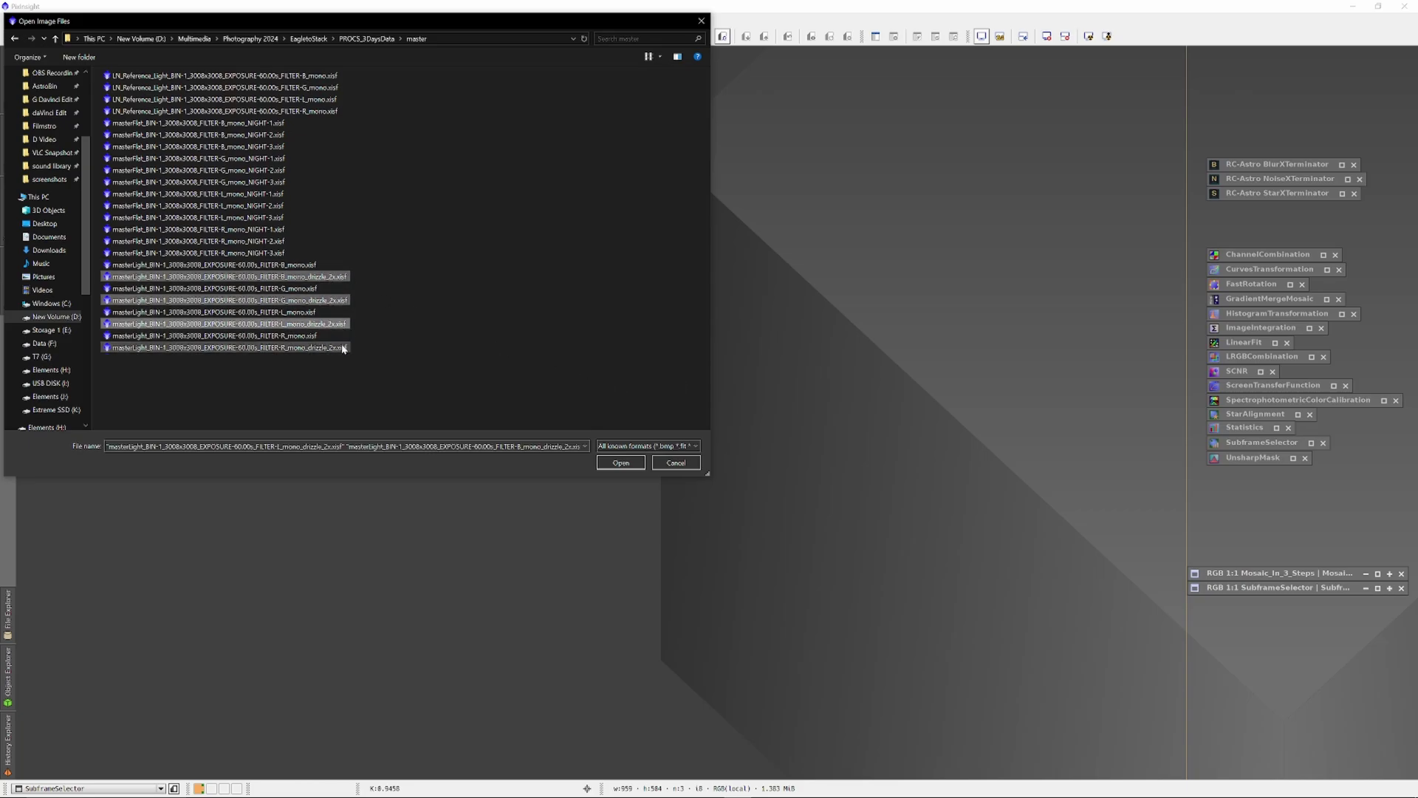
left_click(341, 348, "ctrl")
left_click(619, 463)
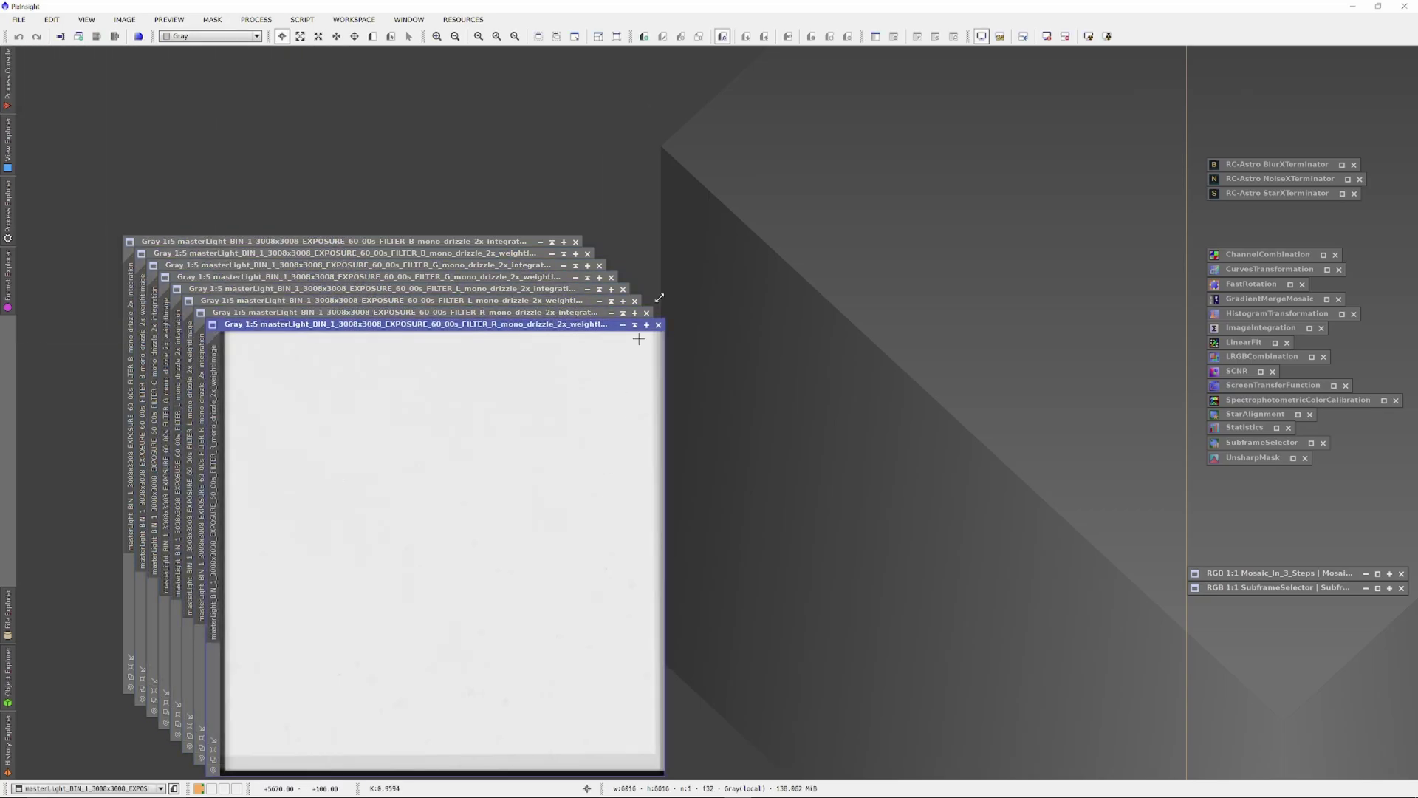
- Close the four weights images, keeping only the integration views
left_click(659, 325)
left_click(635, 301)
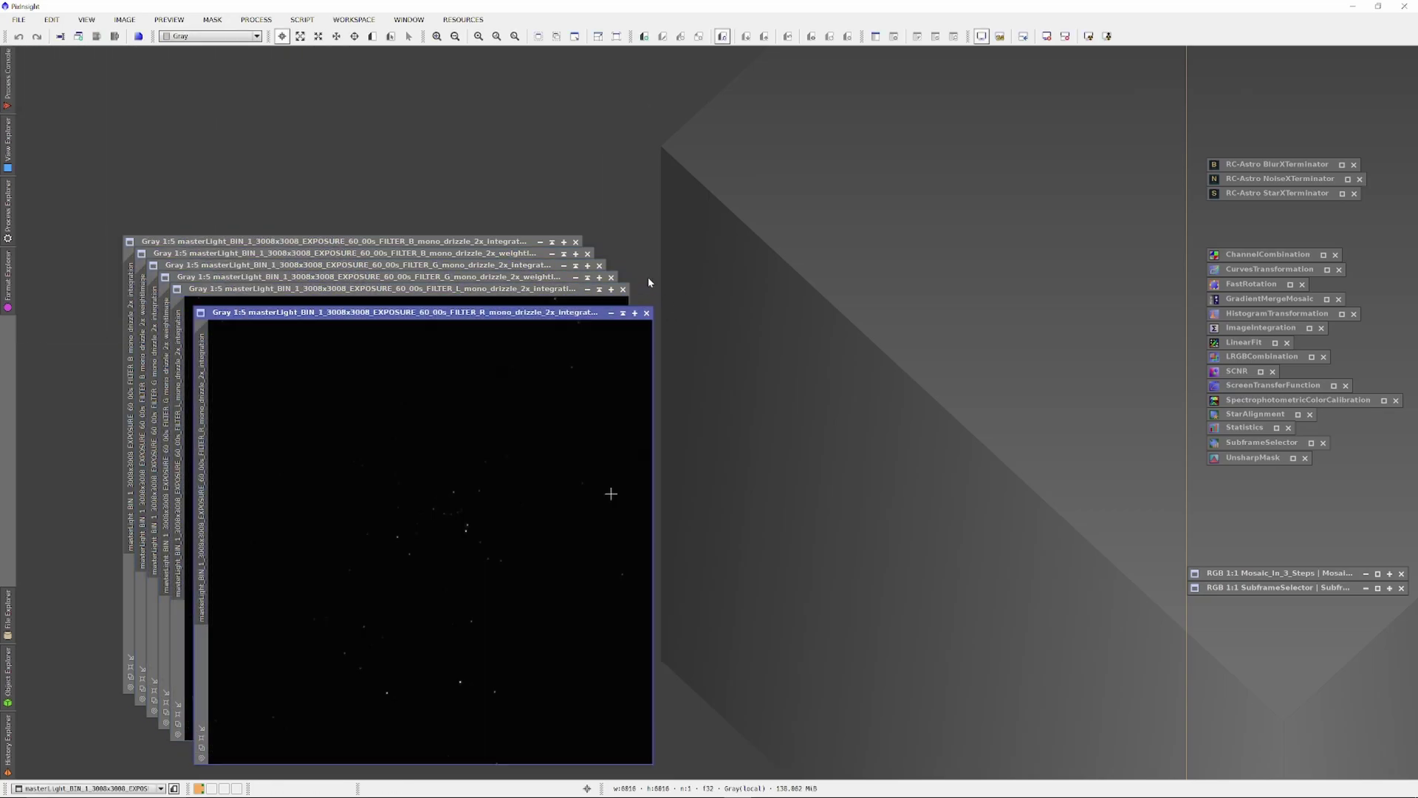
left_click(611, 277)
left_click(588, 254)
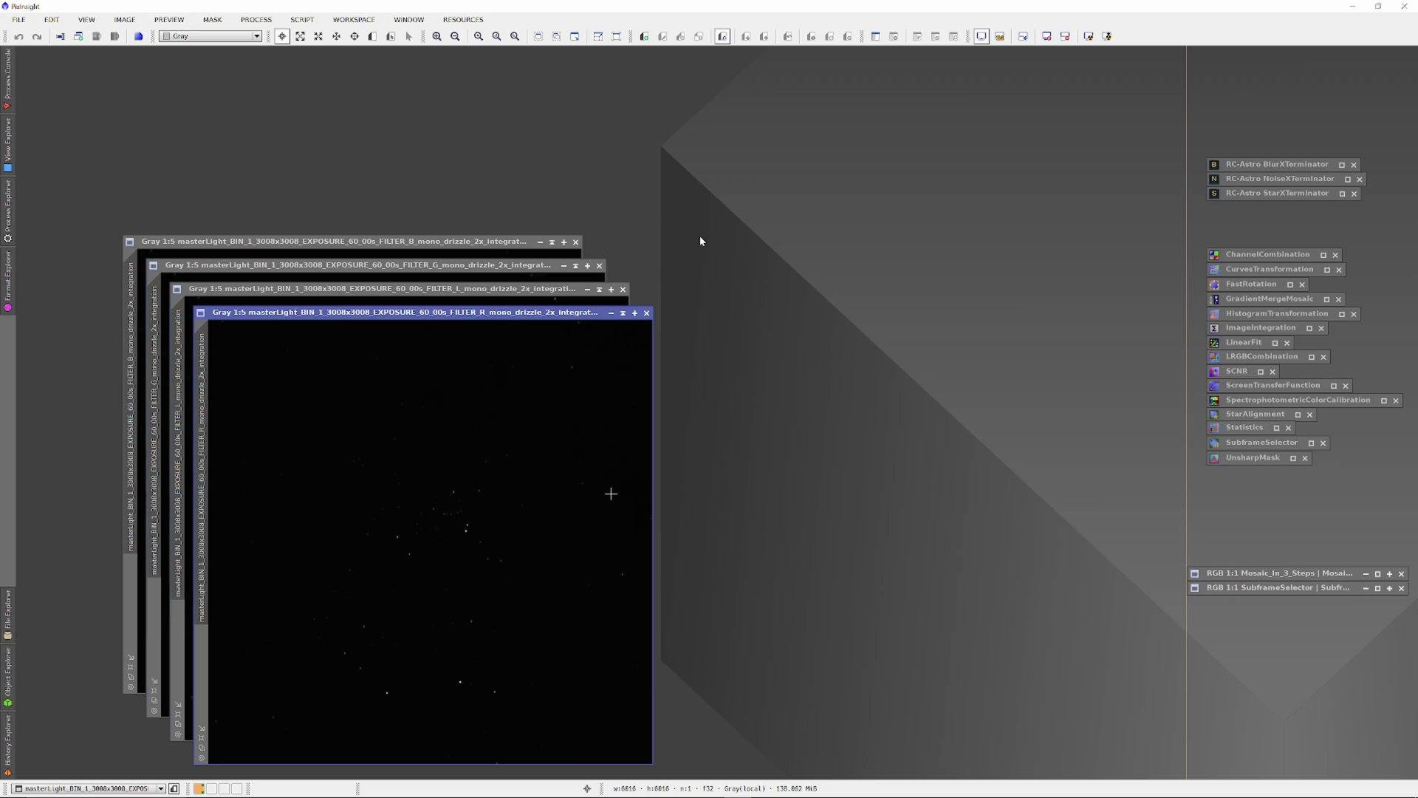
- Rename the R integration image to 'R', auto-stretch it, and move it to the top
double_click(202, 542)
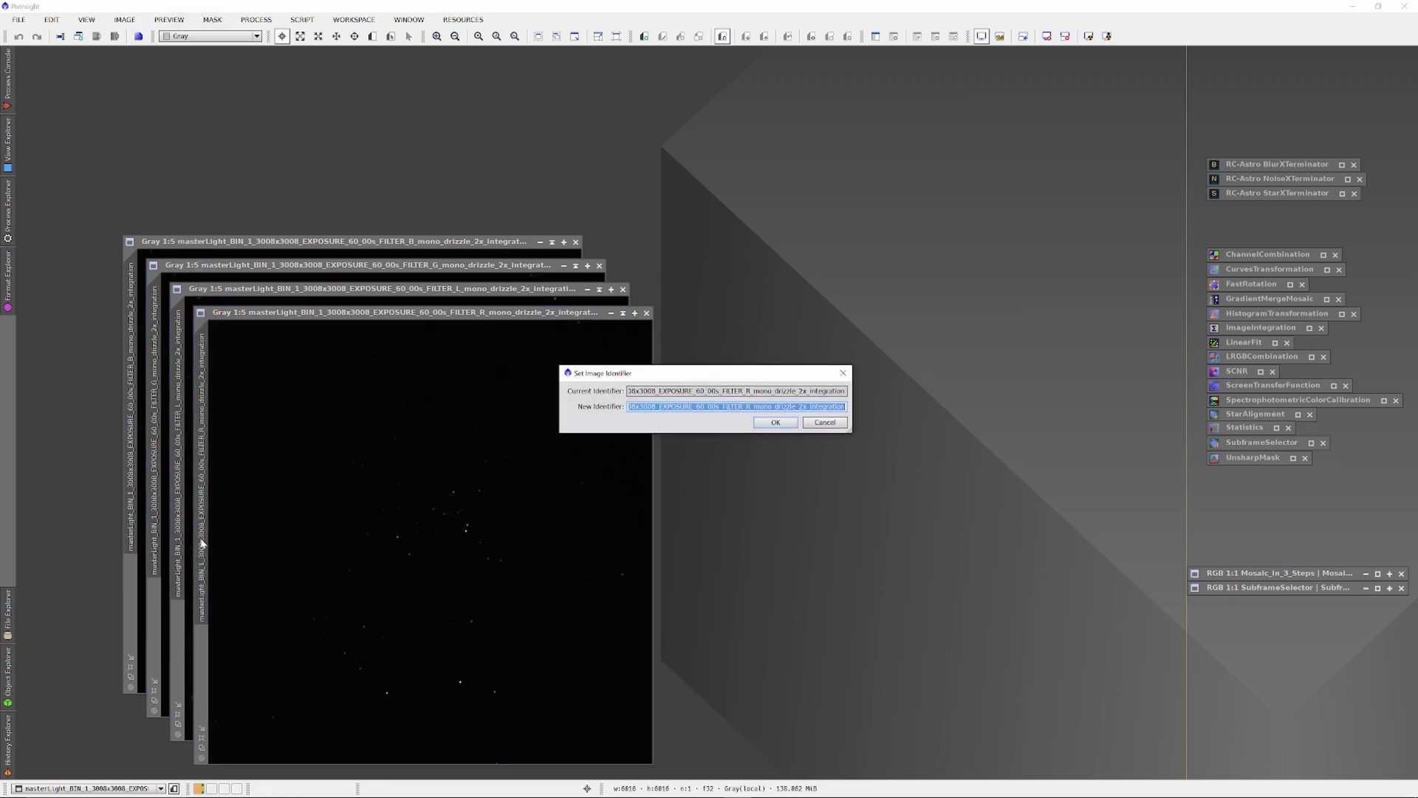
type("R")
key("Return")
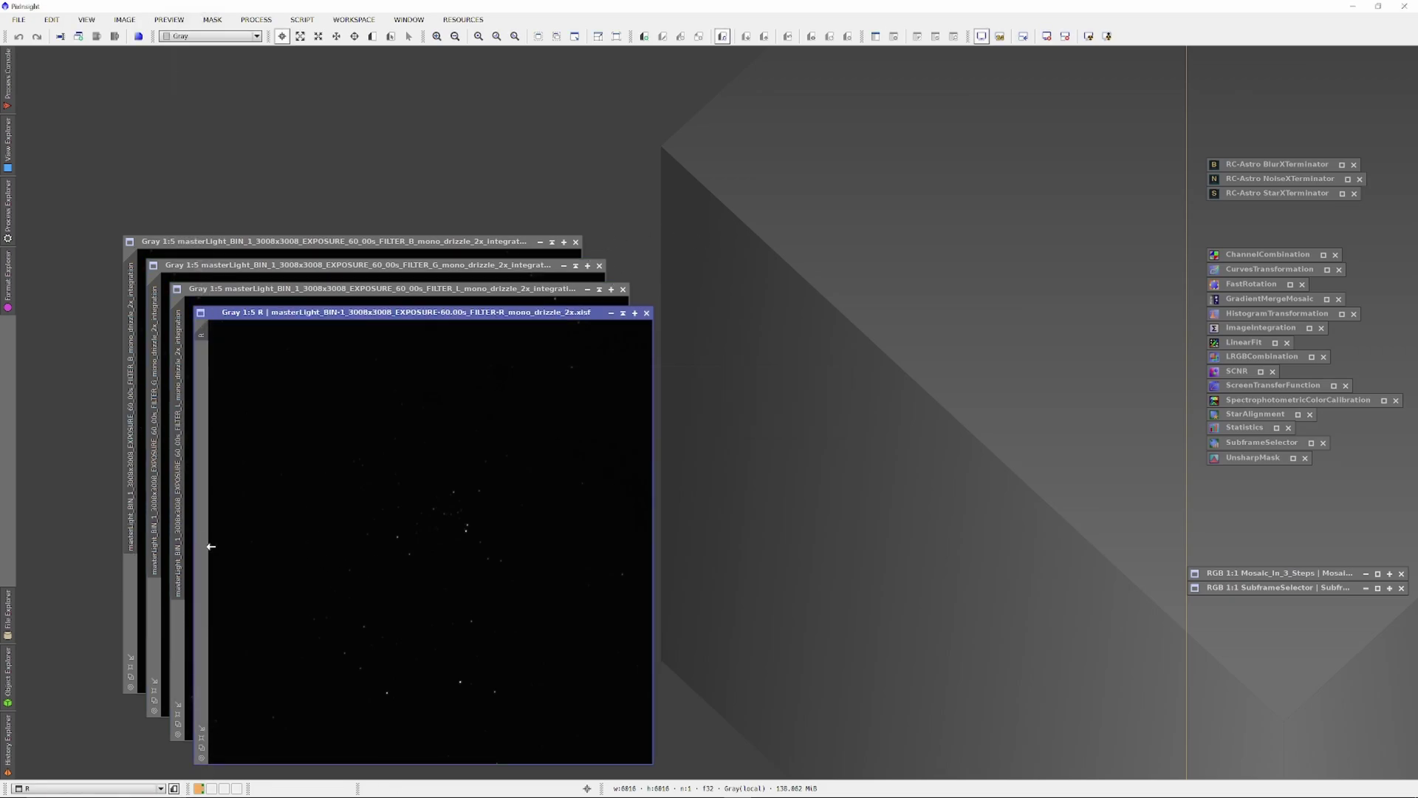
key("ctrl+a")
scroll(234, 547, "down", 2)
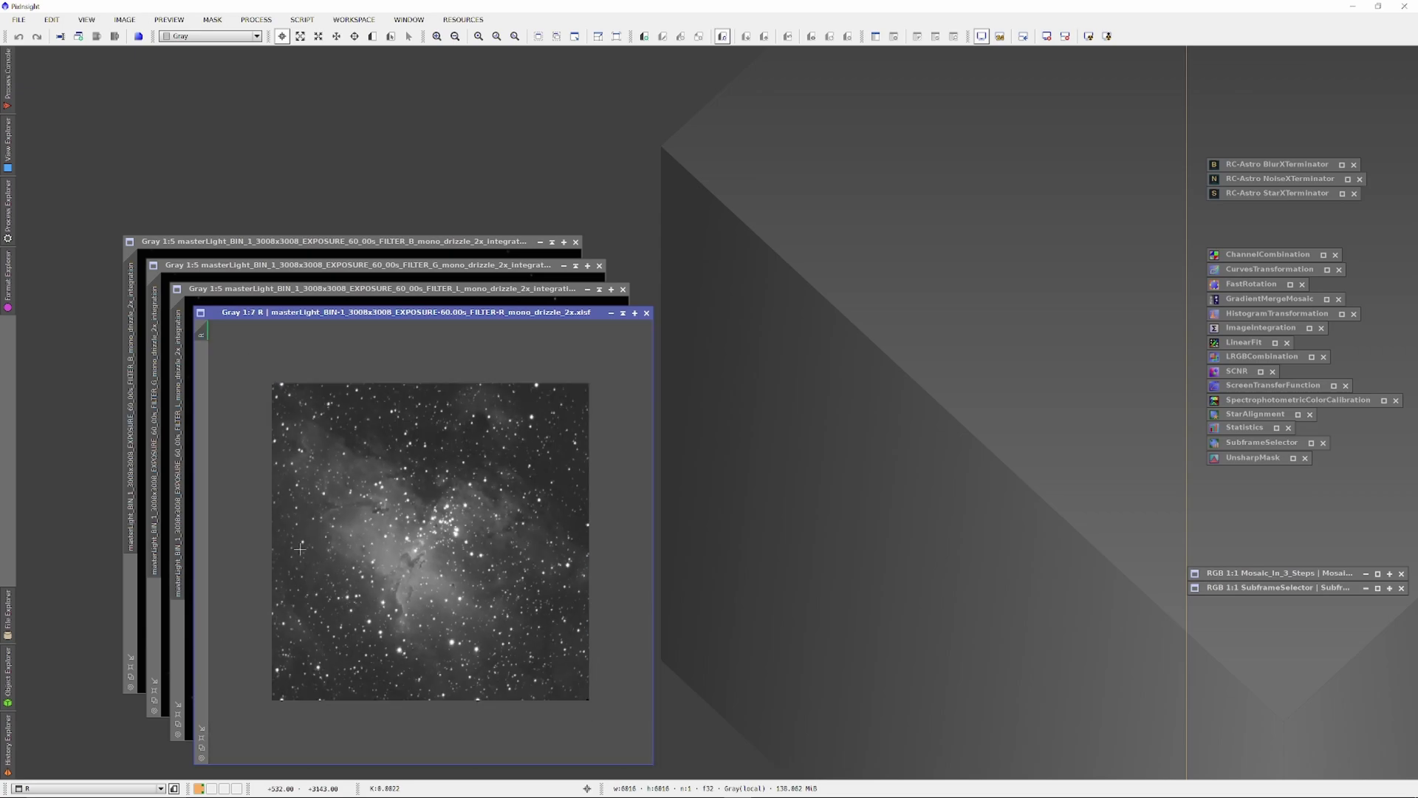
key("ctrl+shift+z")
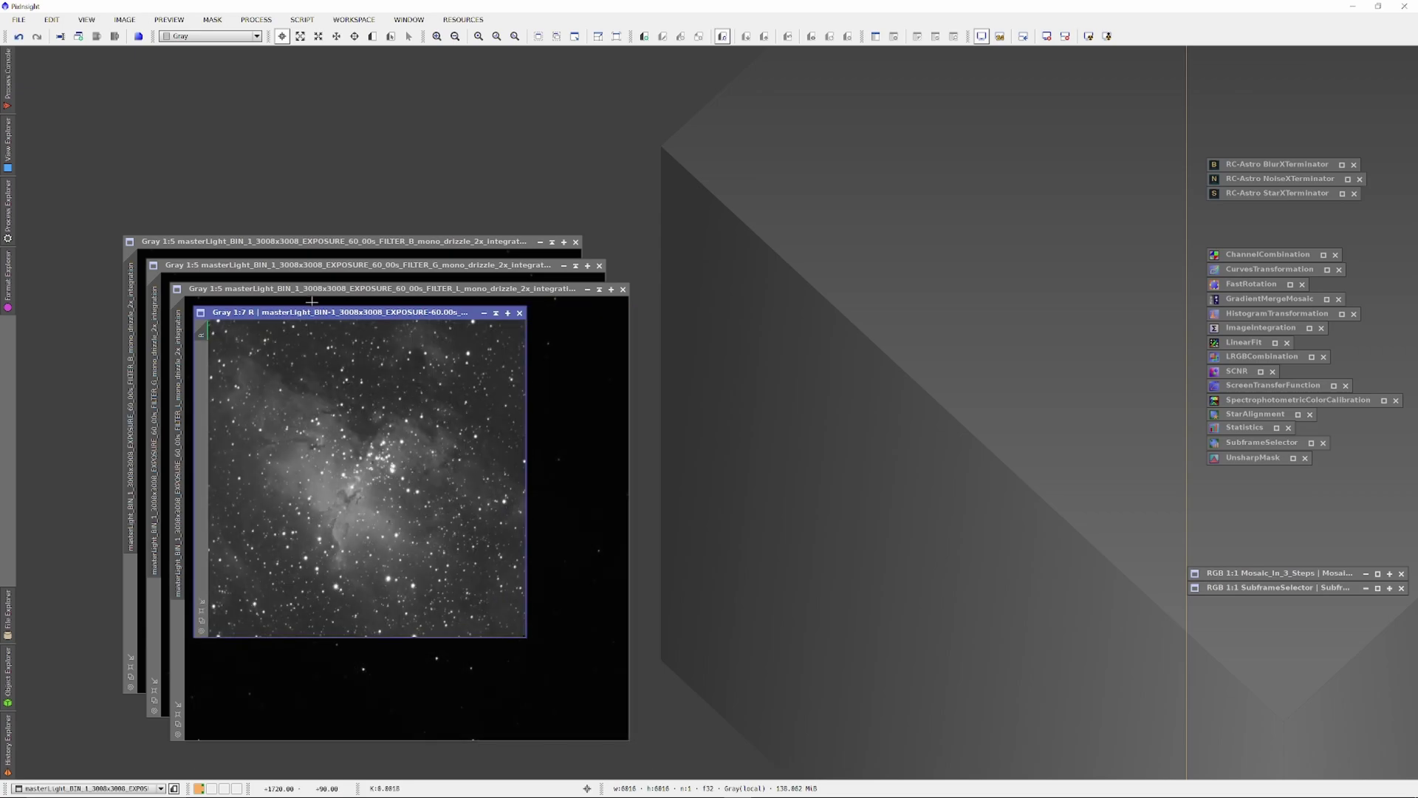
left_click_drag(332, 312, 440, 53)
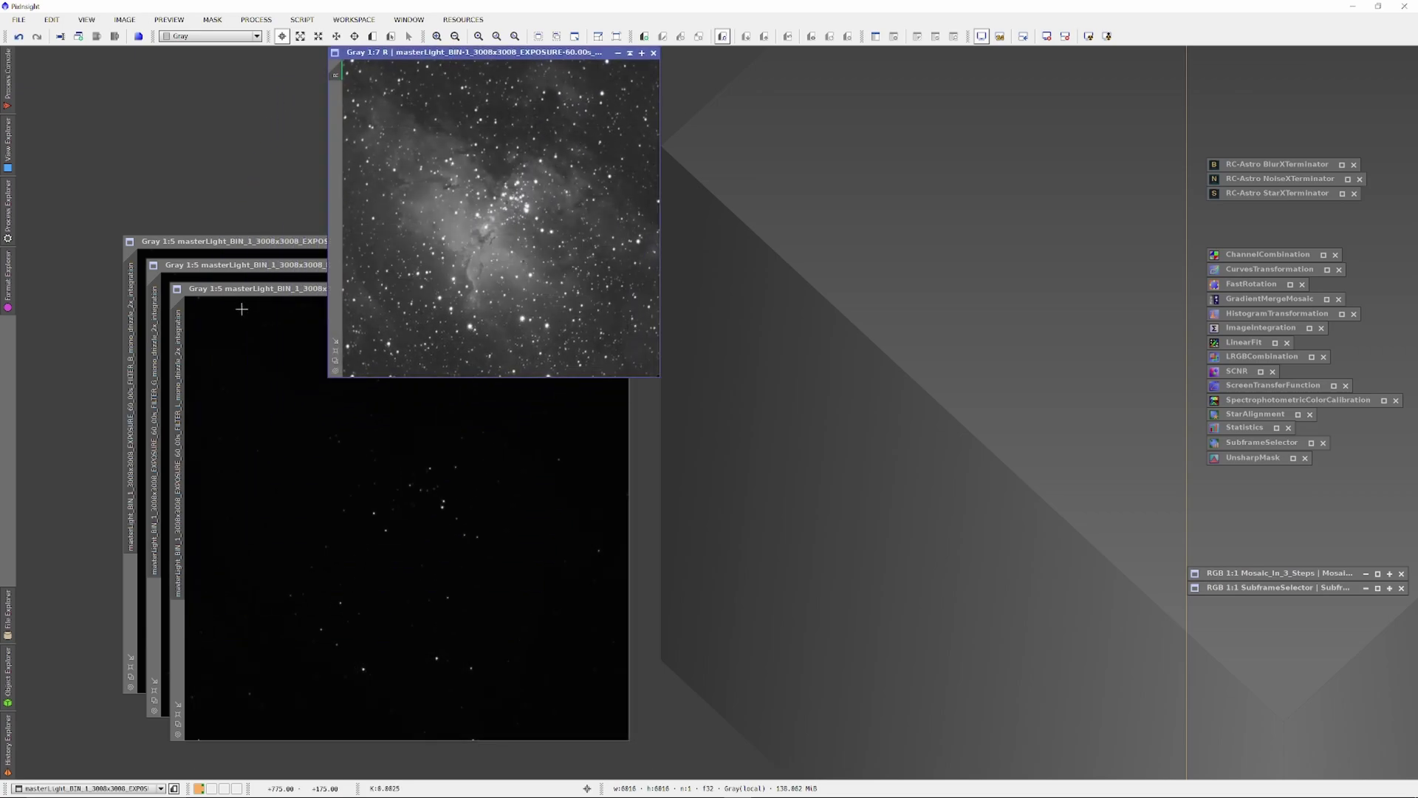
- Rename the L integration image to 'L' and auto-stretch it
double_click(180, 446)
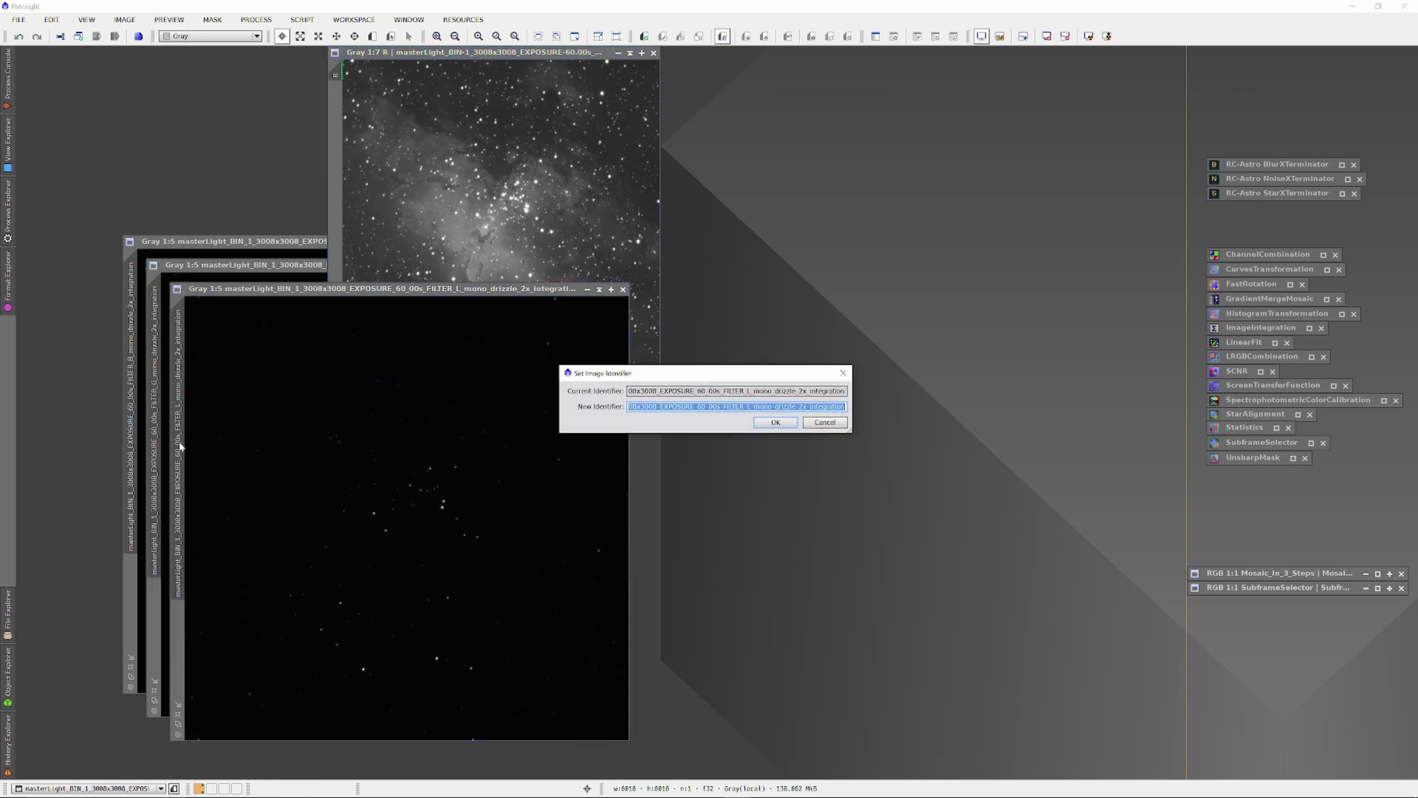
type("L")
key("Return")
scroll(311, 471, "down", 1)
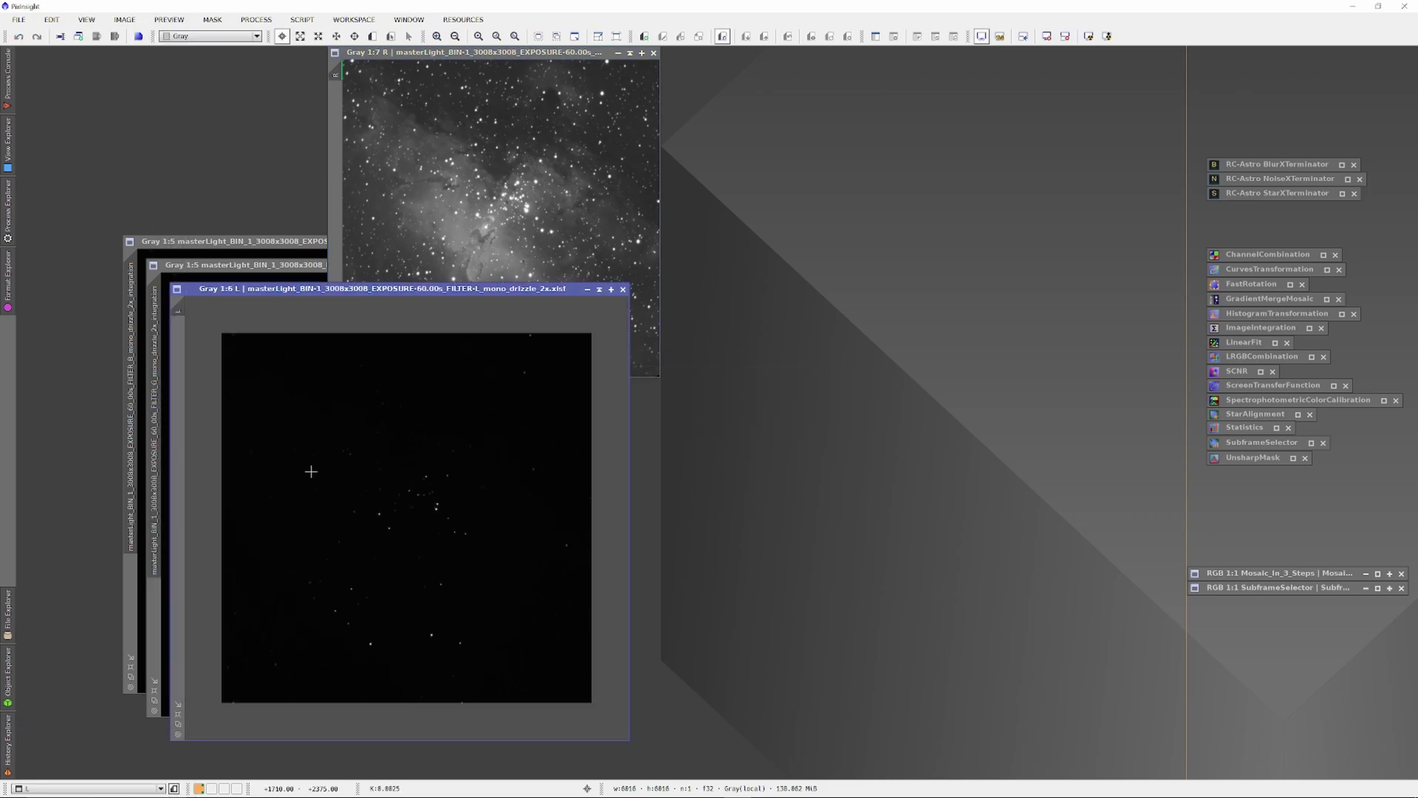
scroll(311, 471, "down", 1)
key("ctrl+a")
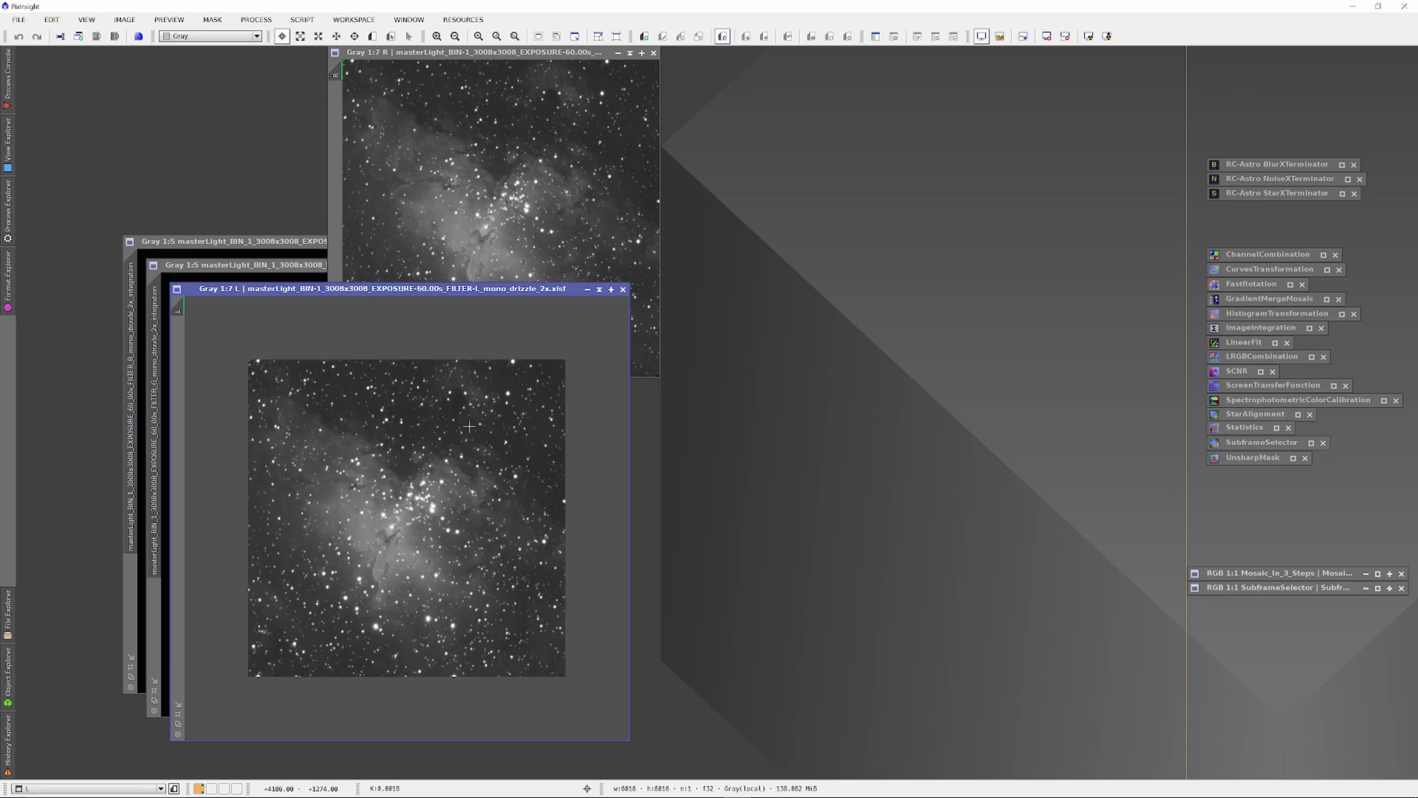
left_click(602, 289)
double_click(359, 507)
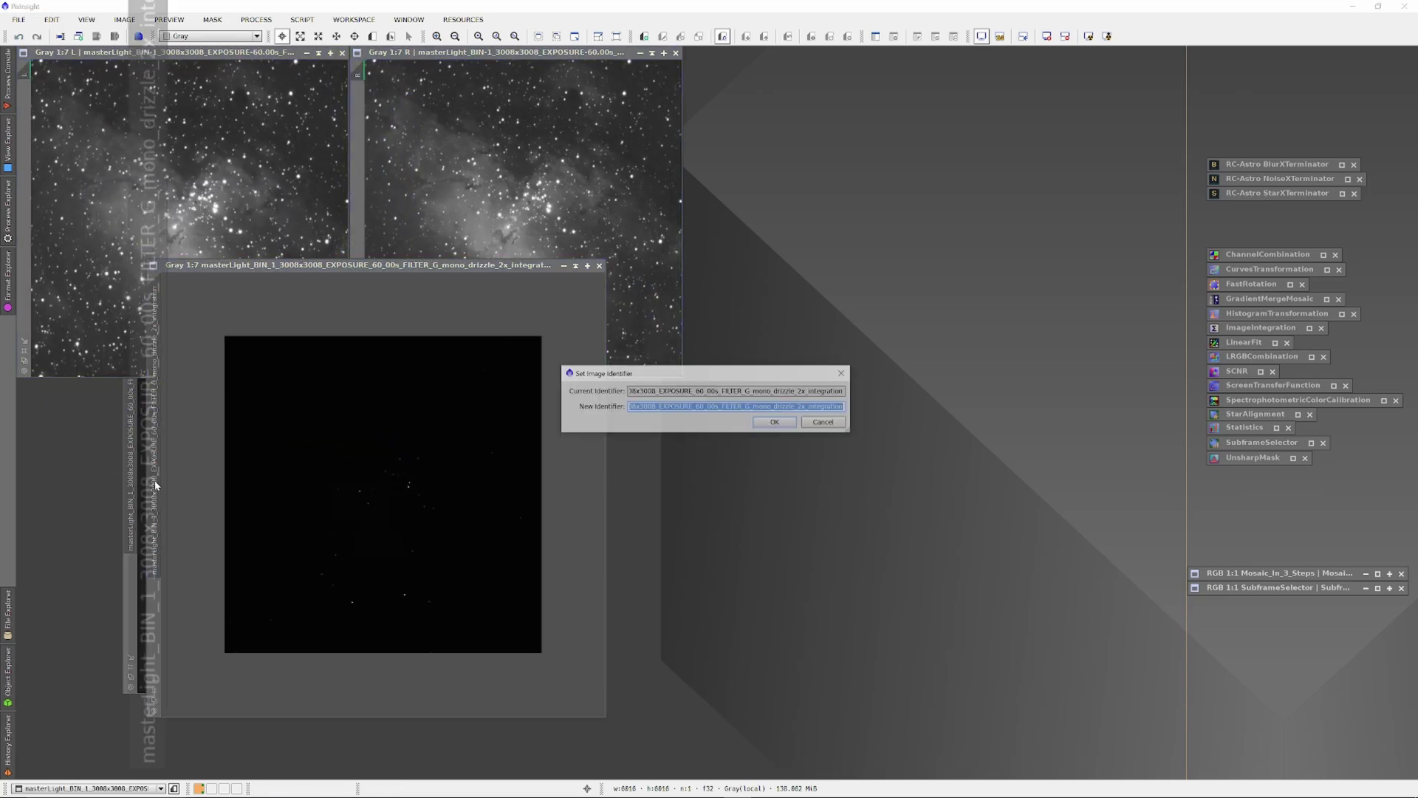
- Rename the remaining images to 'G' and 'B' and auto-stretch B
type("G")
key("Return")
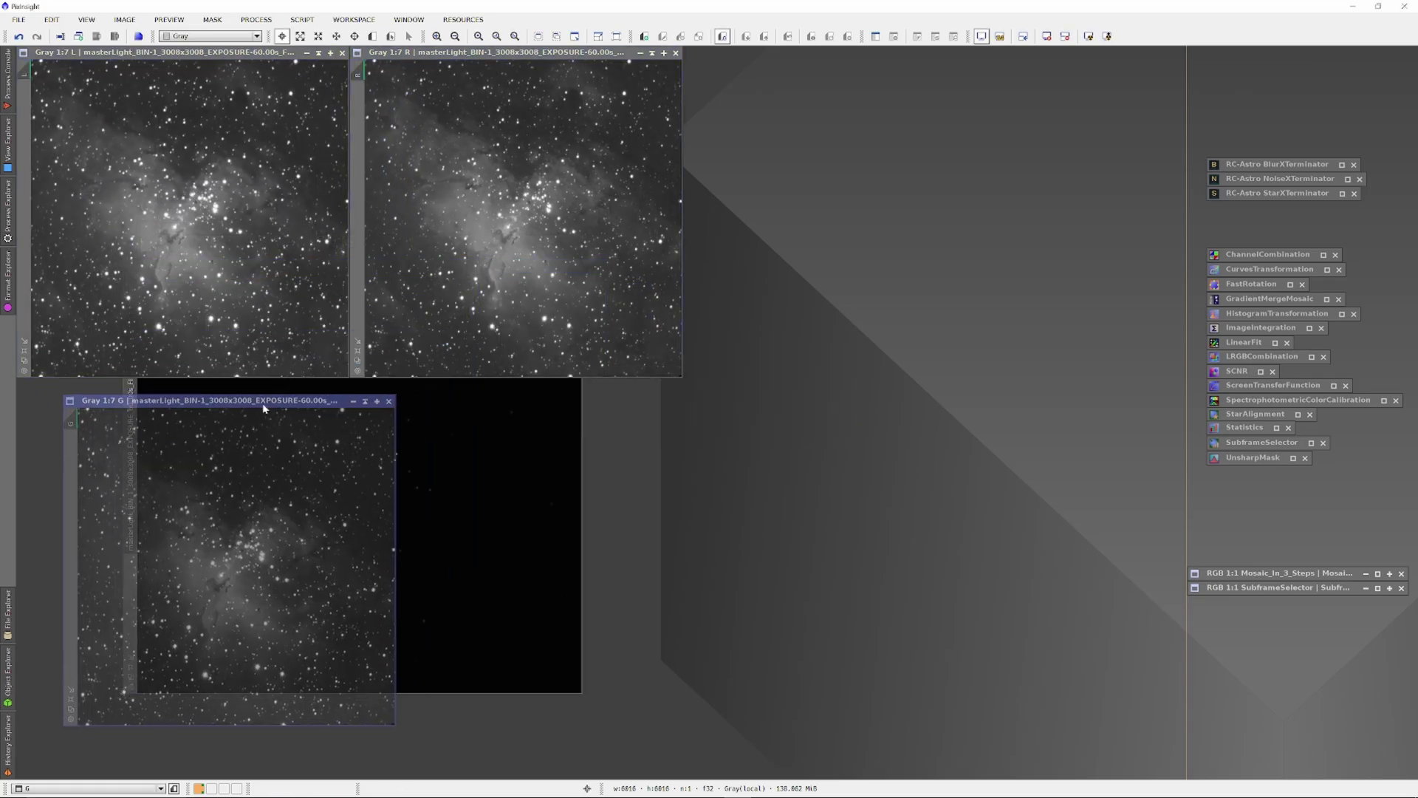
type("B")
key("Return")
key("ctrl+a")
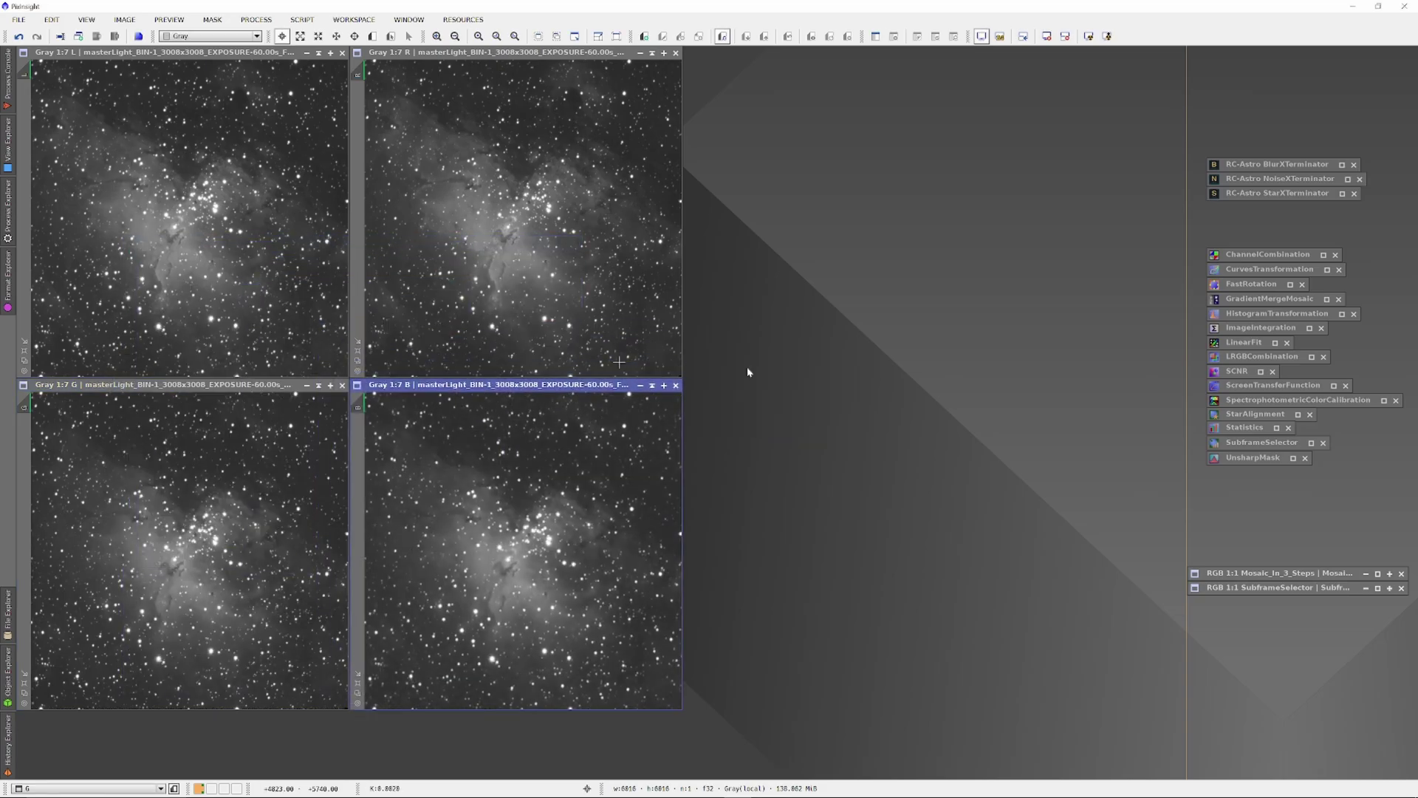
- Apply BlurXTerminator in Correct Only mode to the L, R and G images
double_click(1218, 165)
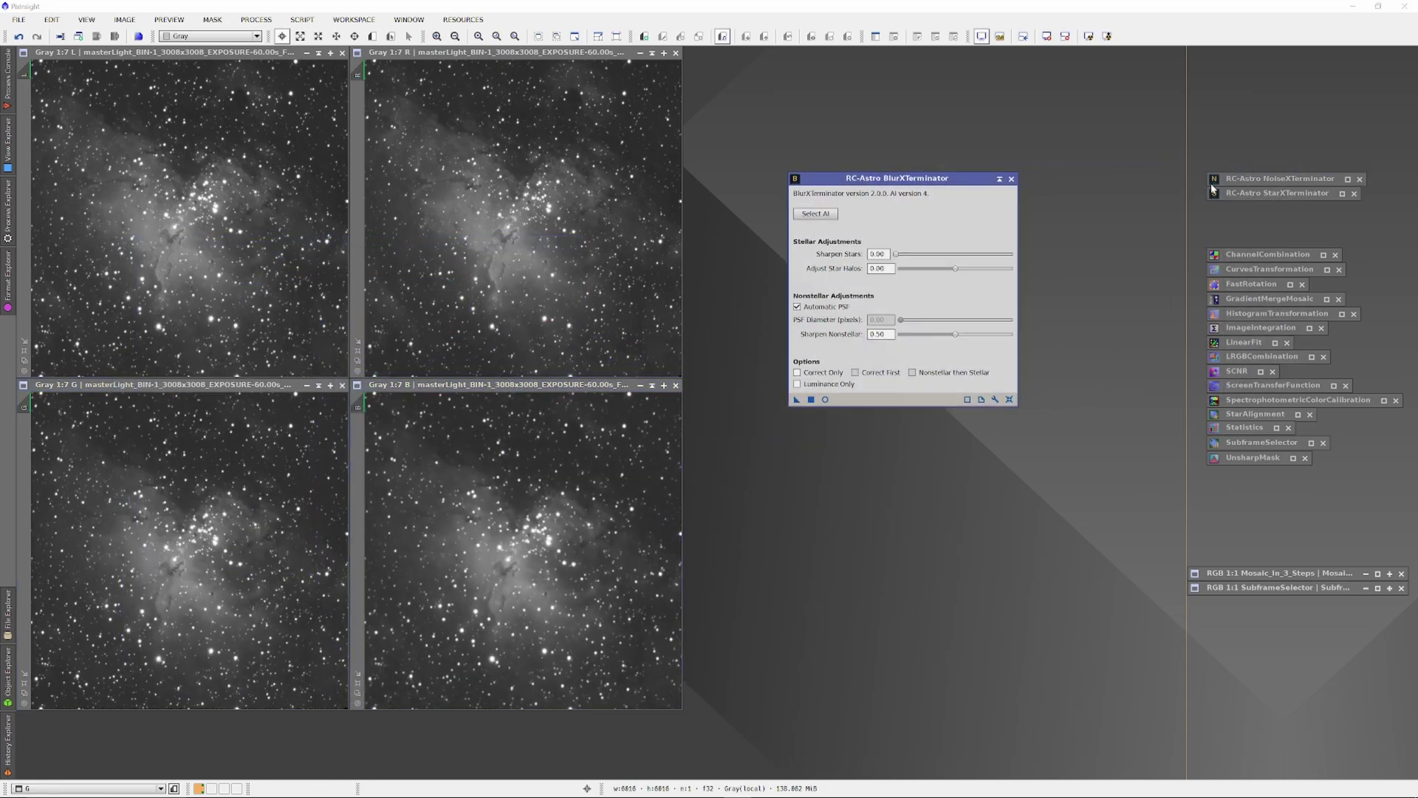
left_click(976, 253)
left_click(798, 373)
left_click_drag(796, 401, 266, 314)
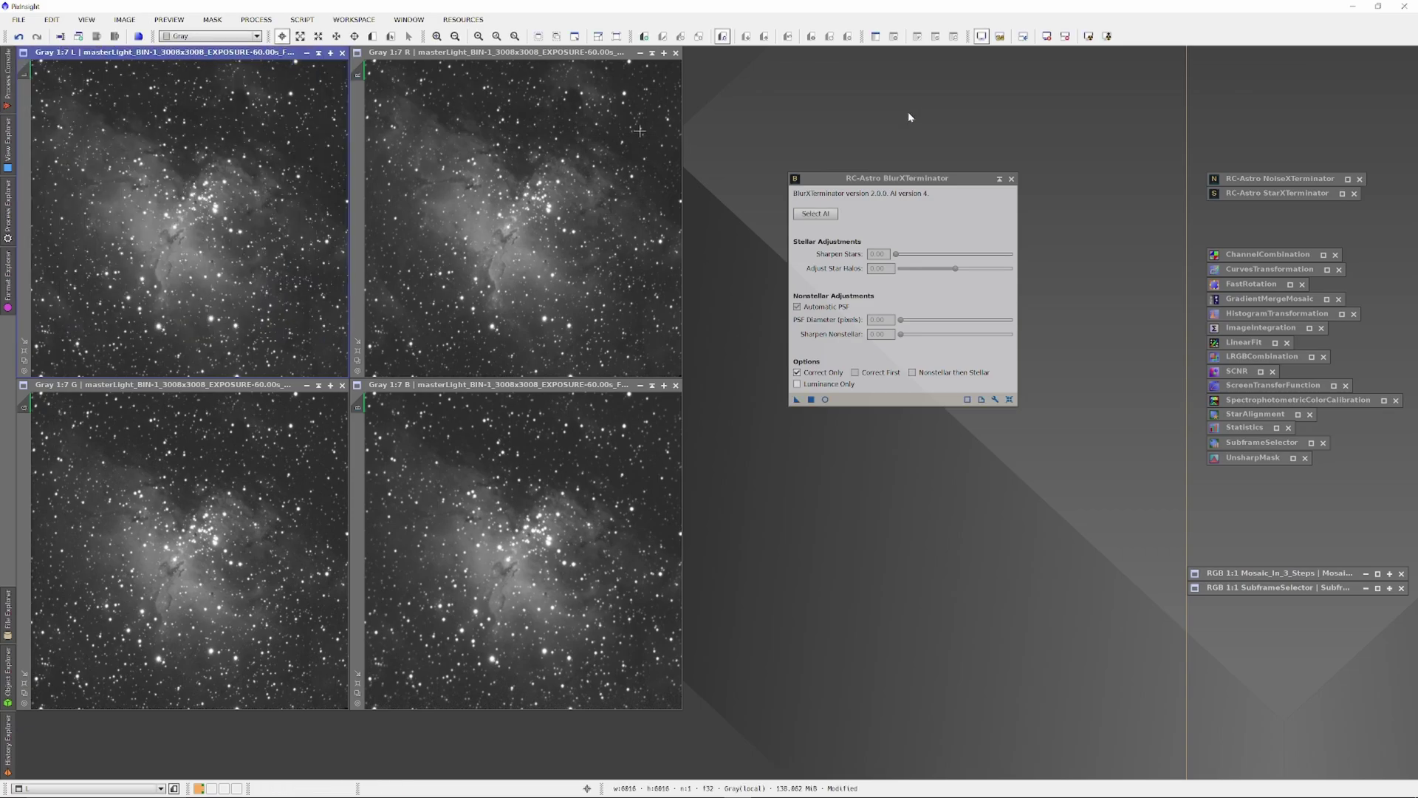
left_click_drag(793, 404, 563, 325)
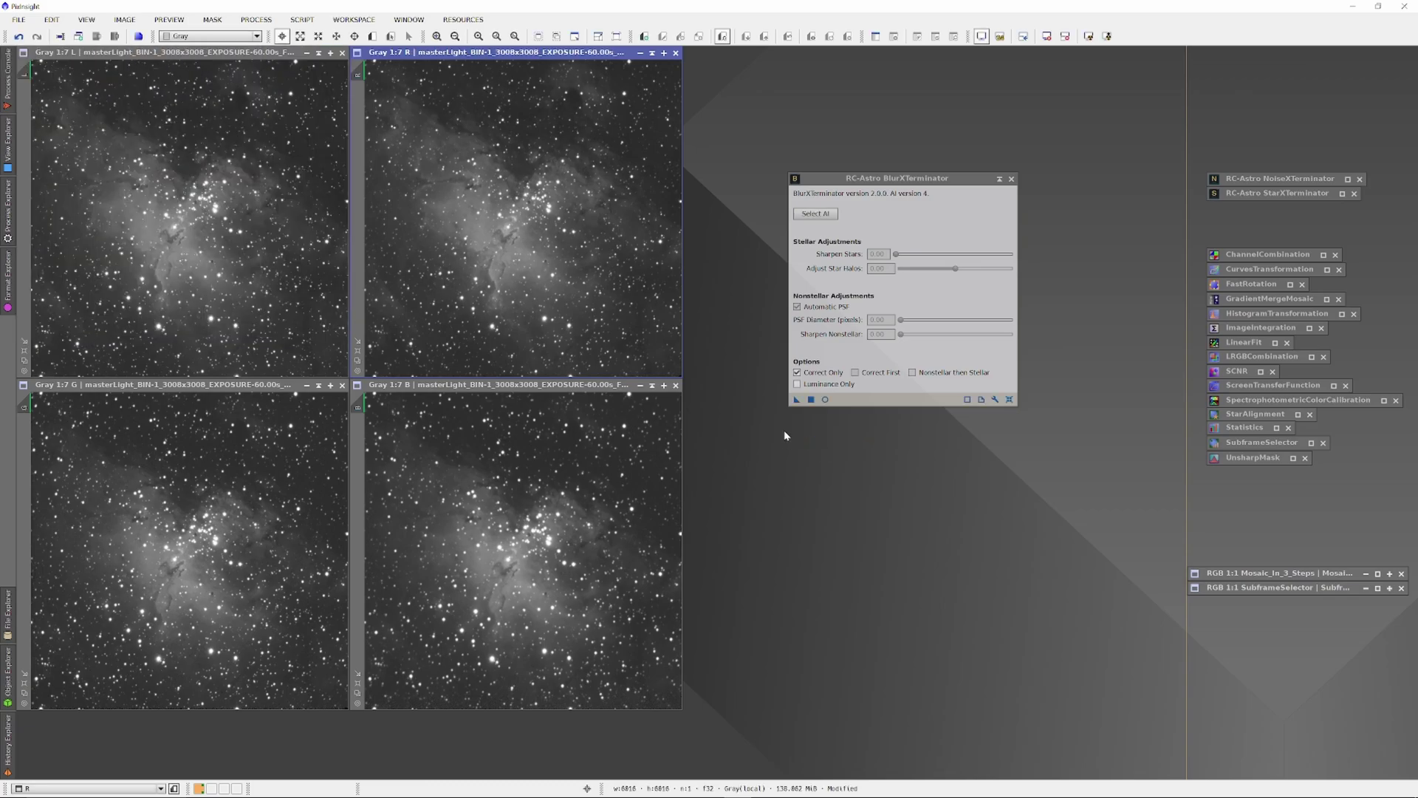
left_click_drag(797, 401, 202, 510)
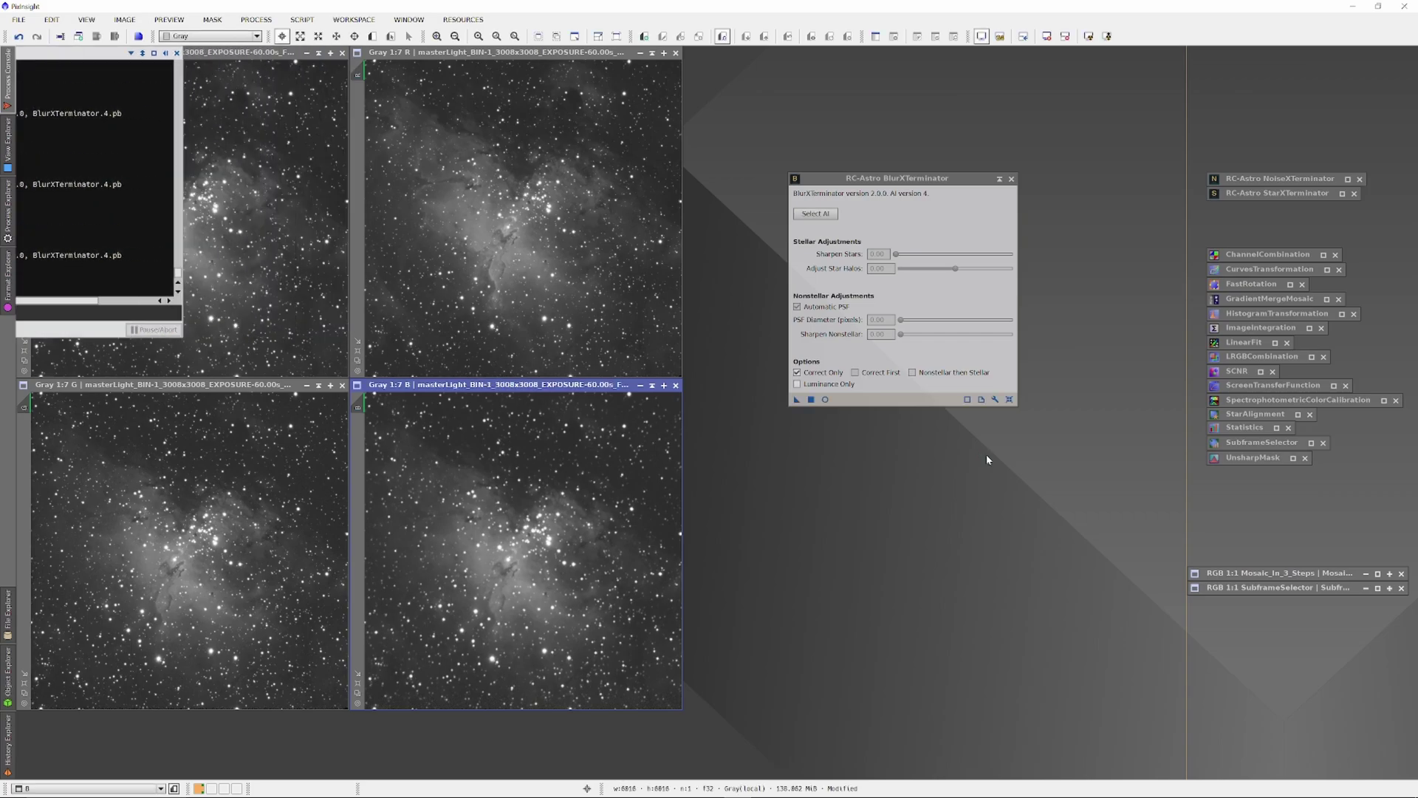
- Reset BlurXTerminator to 0.50 stellar and nonstellar sharpening, apply it to L, and close it
left_click(1010, 400)
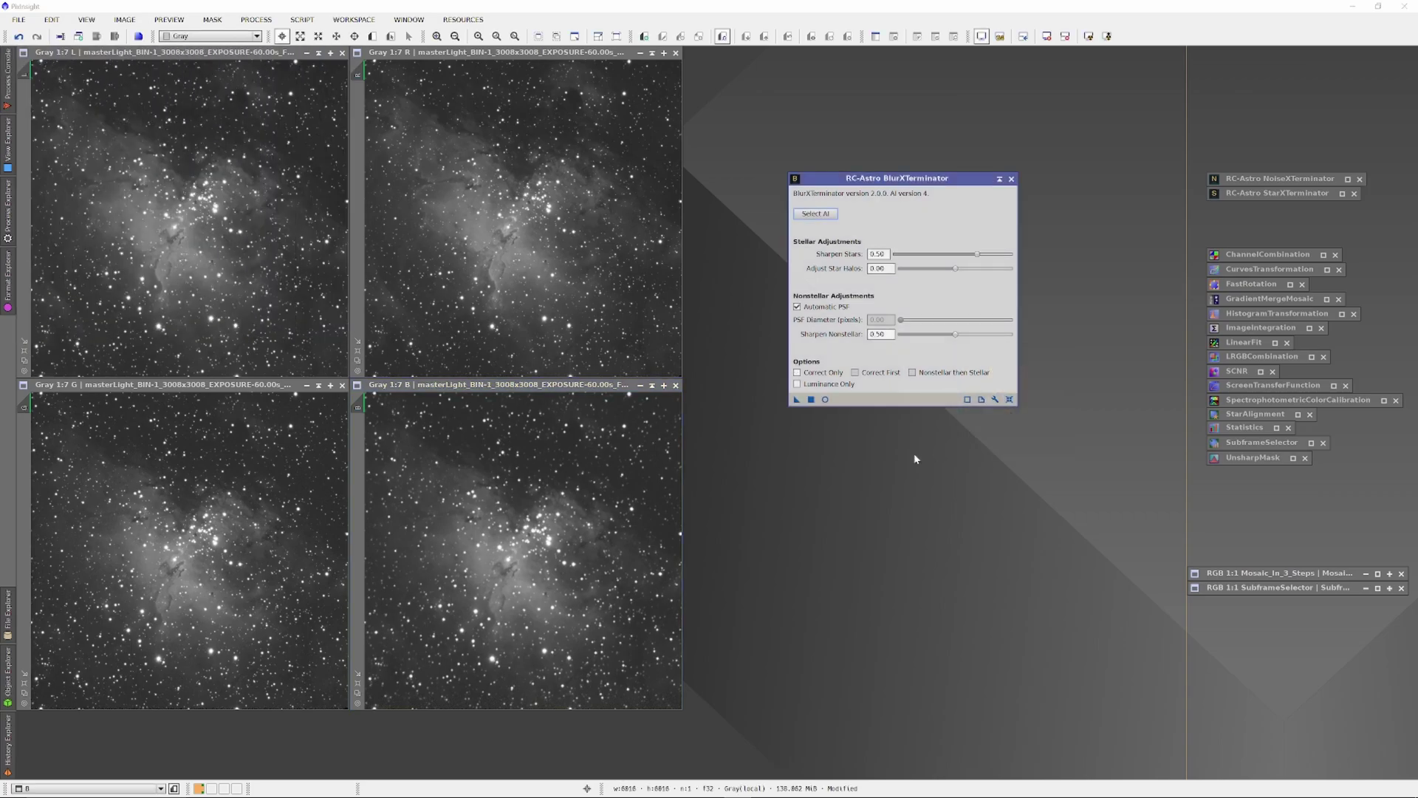
left_click_drag(797, 400, 233, 298)
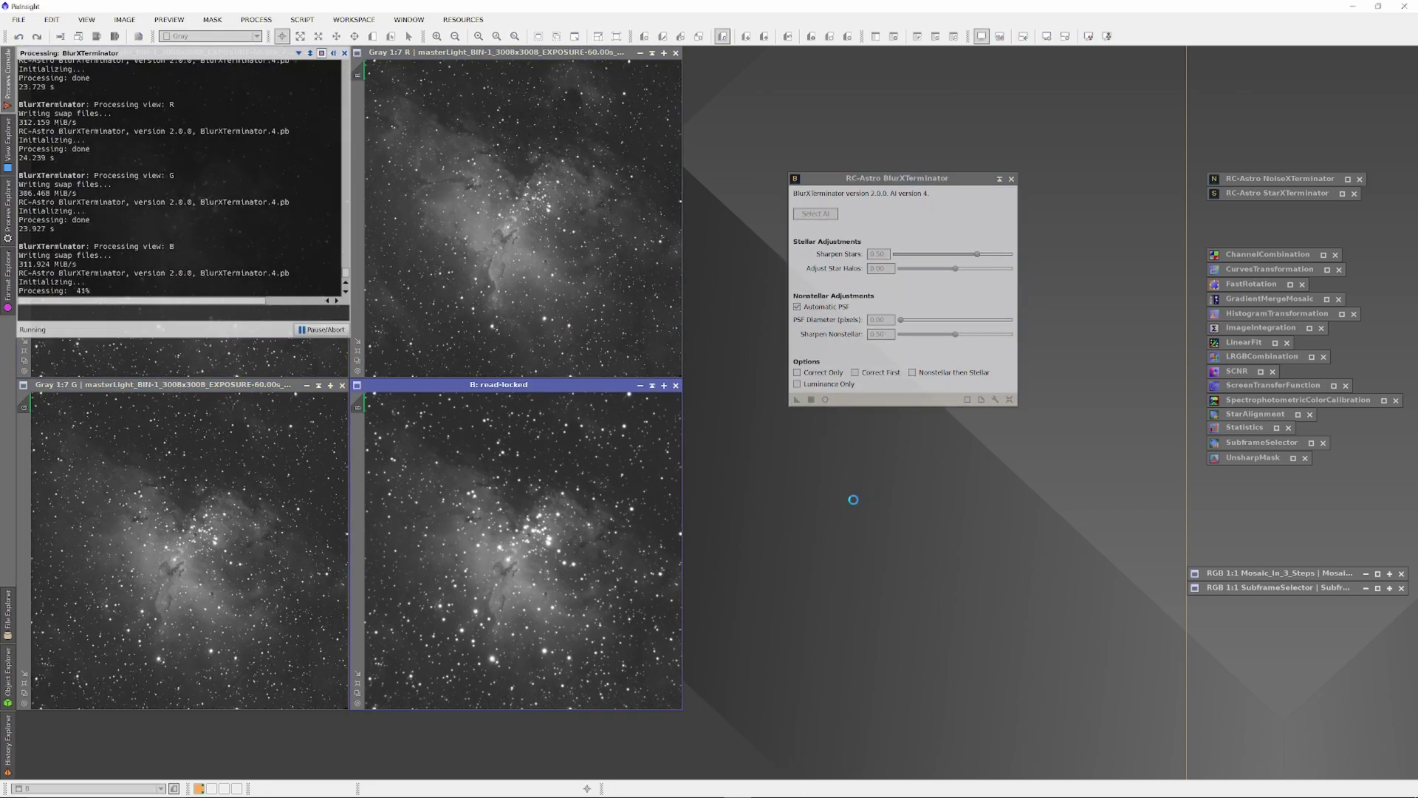
left_click_drag(1000, 179, 1228, 169)
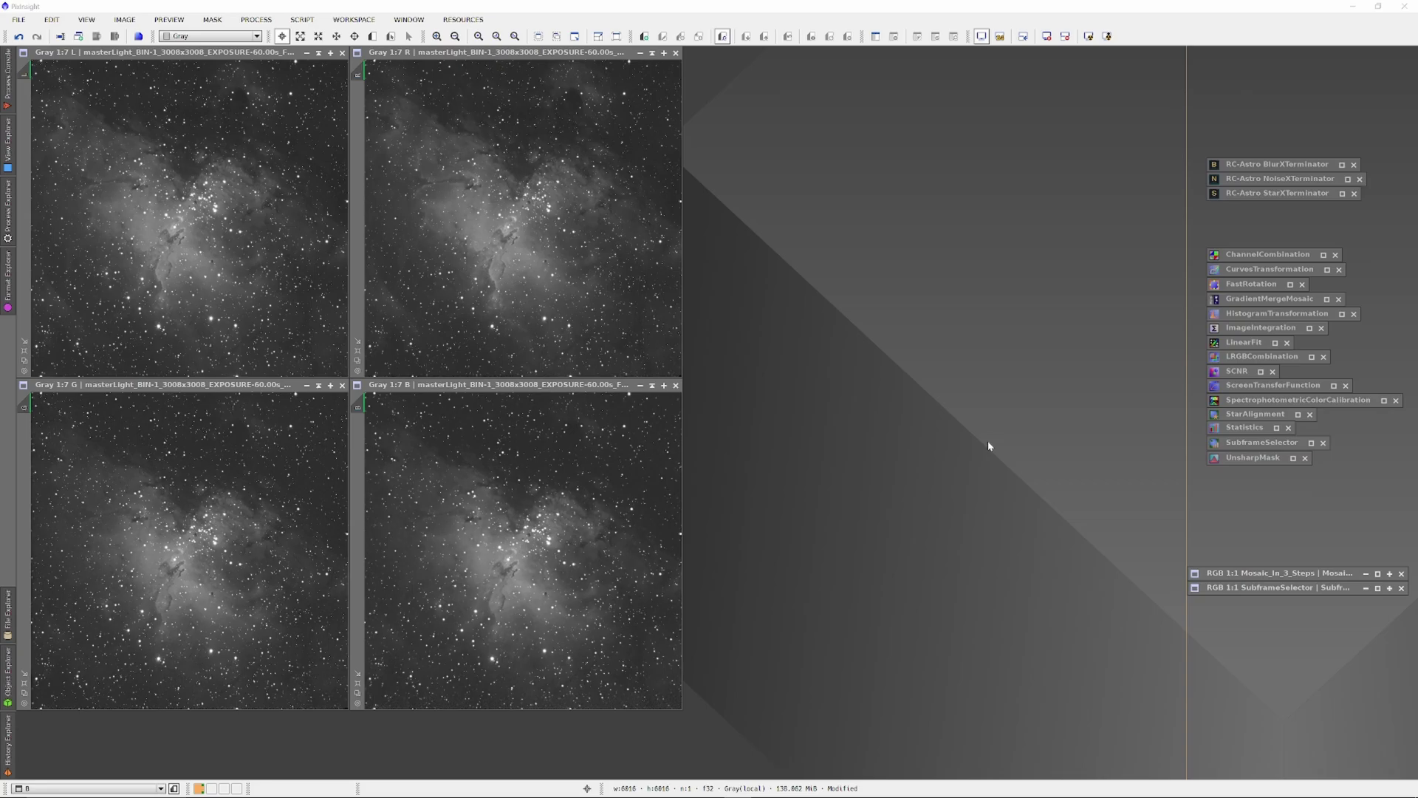
- Register R, G and B against the L reference image with StarAlignment
double_click(1252, 414)
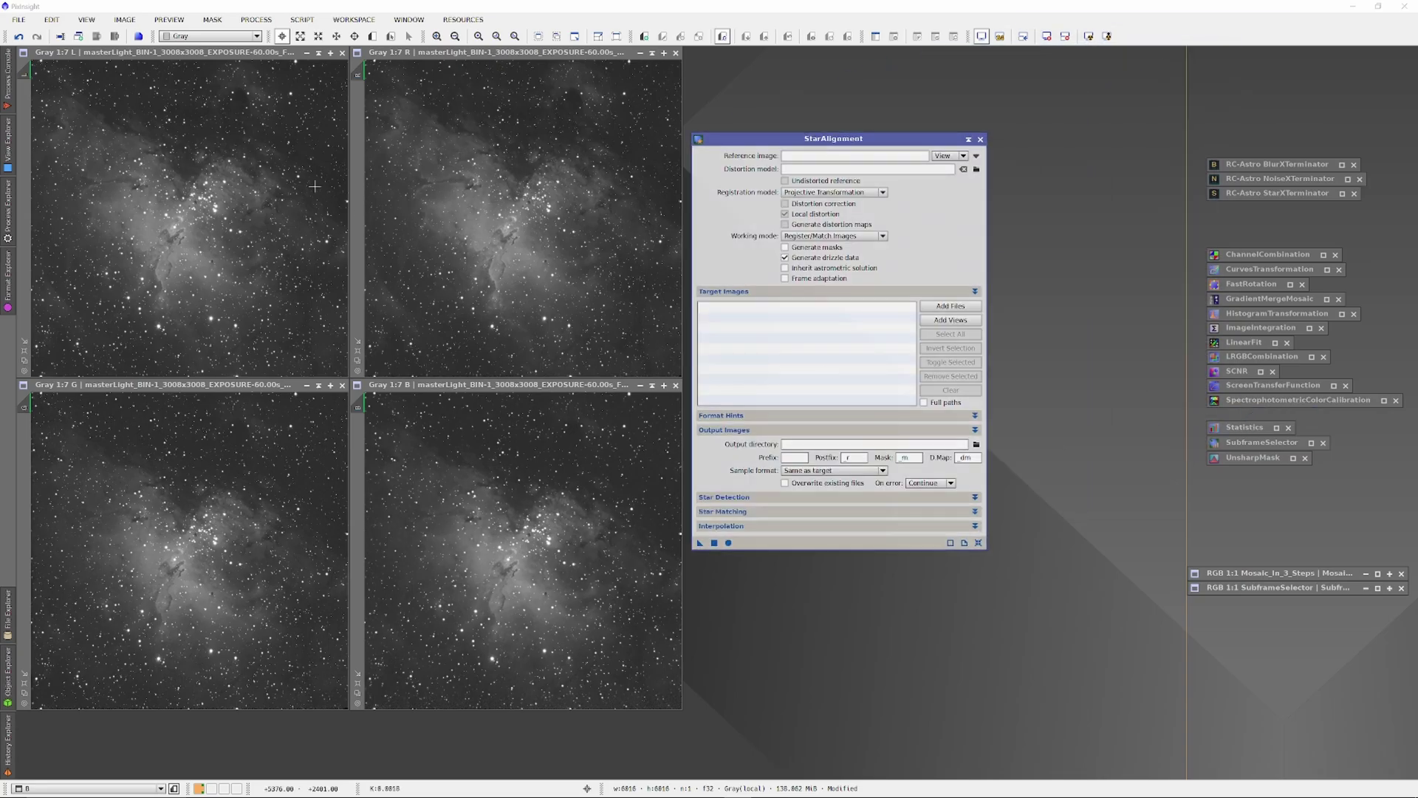
left_click(7, 74)
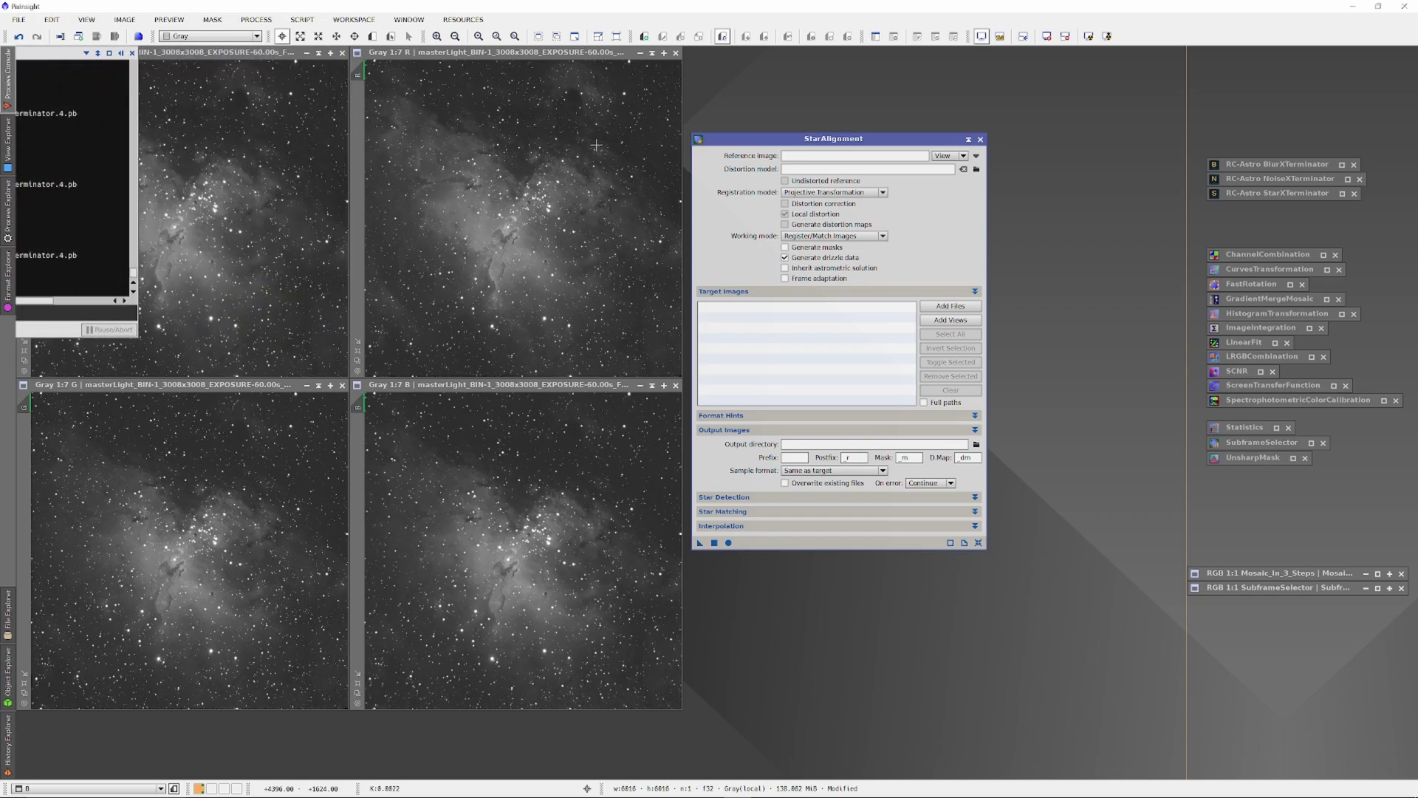
left_click_drag(29, 71, 798, 153)
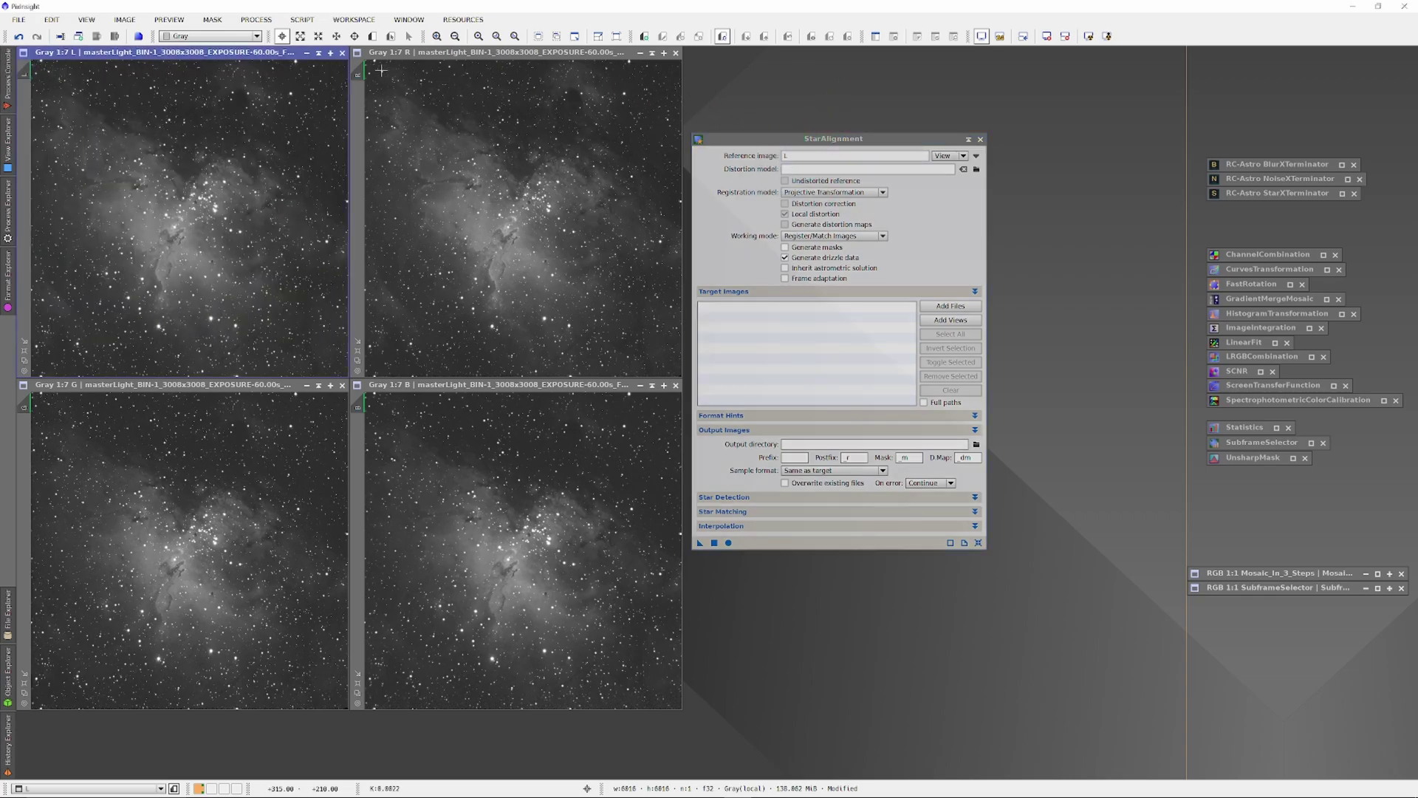
left_click_drag(357, 75, 767, 329)
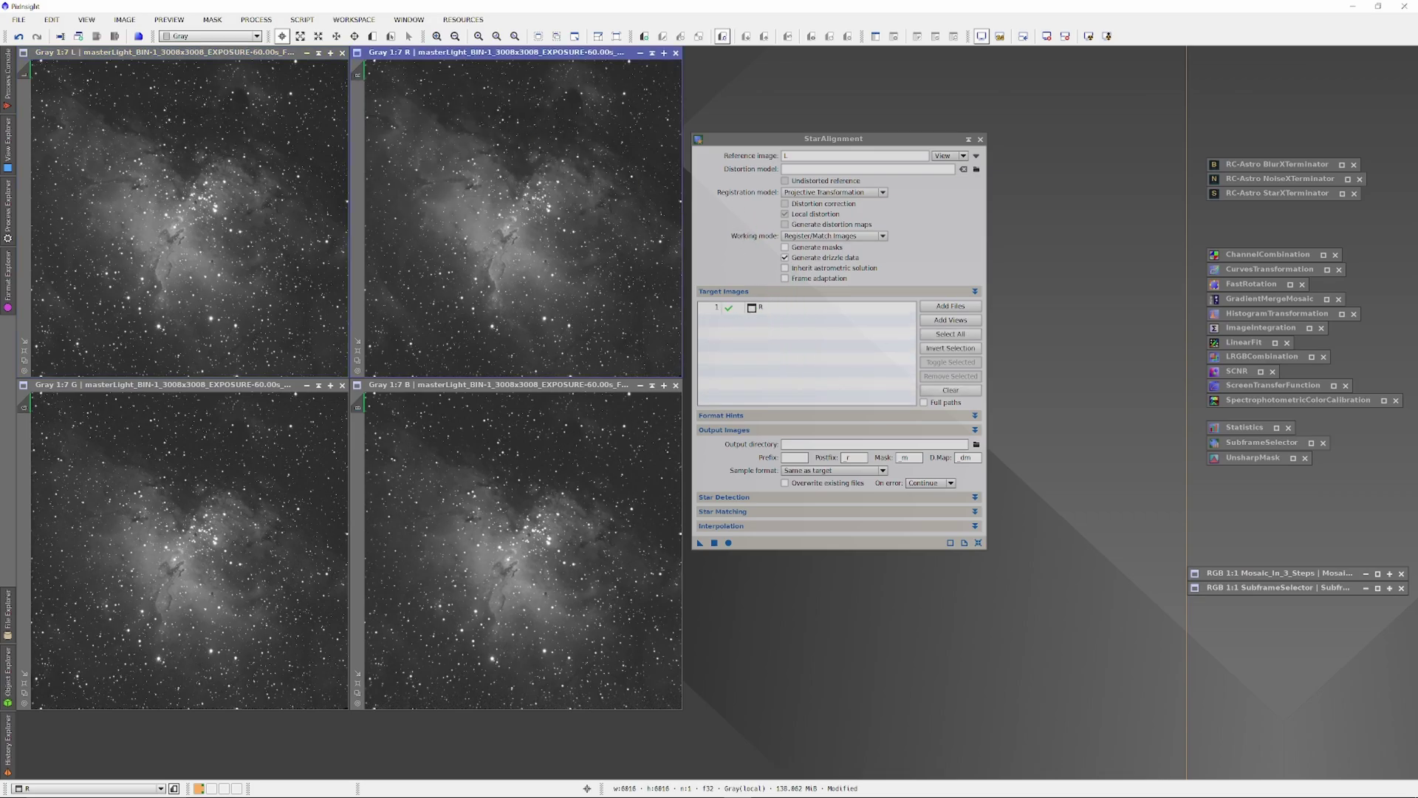
left_click_drag(24, 407, 772, 370)
left_click_drag(364, 405, 789, 367)
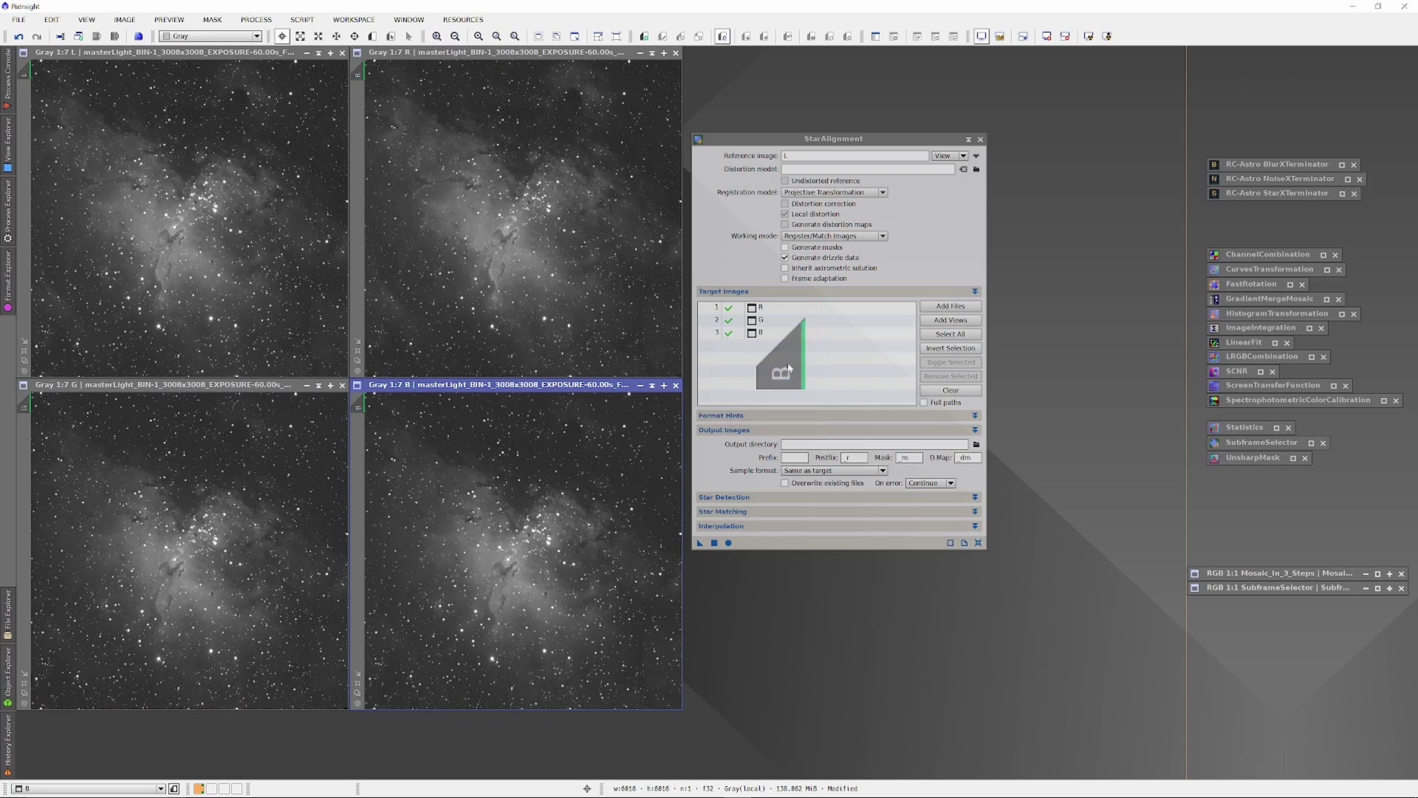
left_click(729, 543)
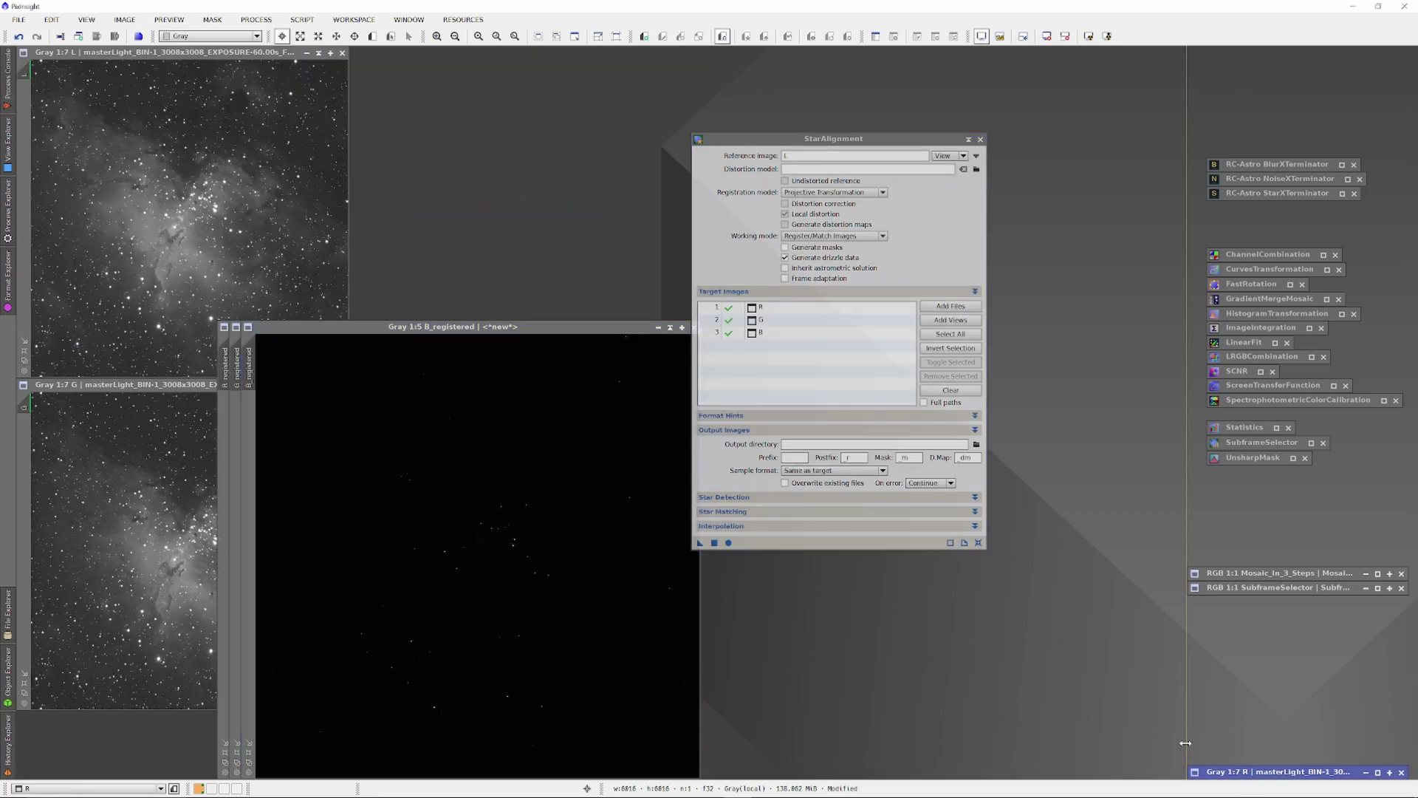
- Minimize the original G image, then fit B_registered's window and move it aside
left_click(288, 384)
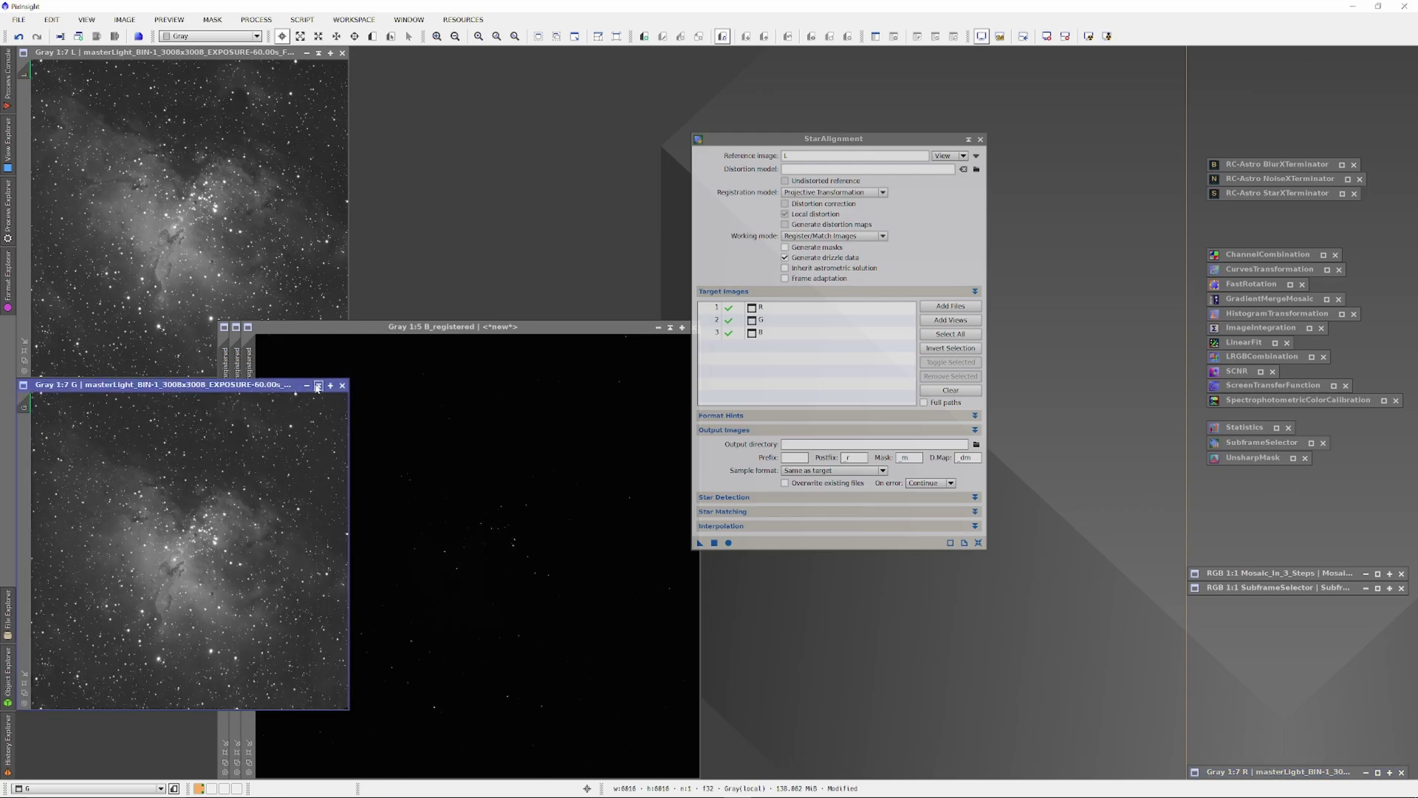
left_click(318, 385)
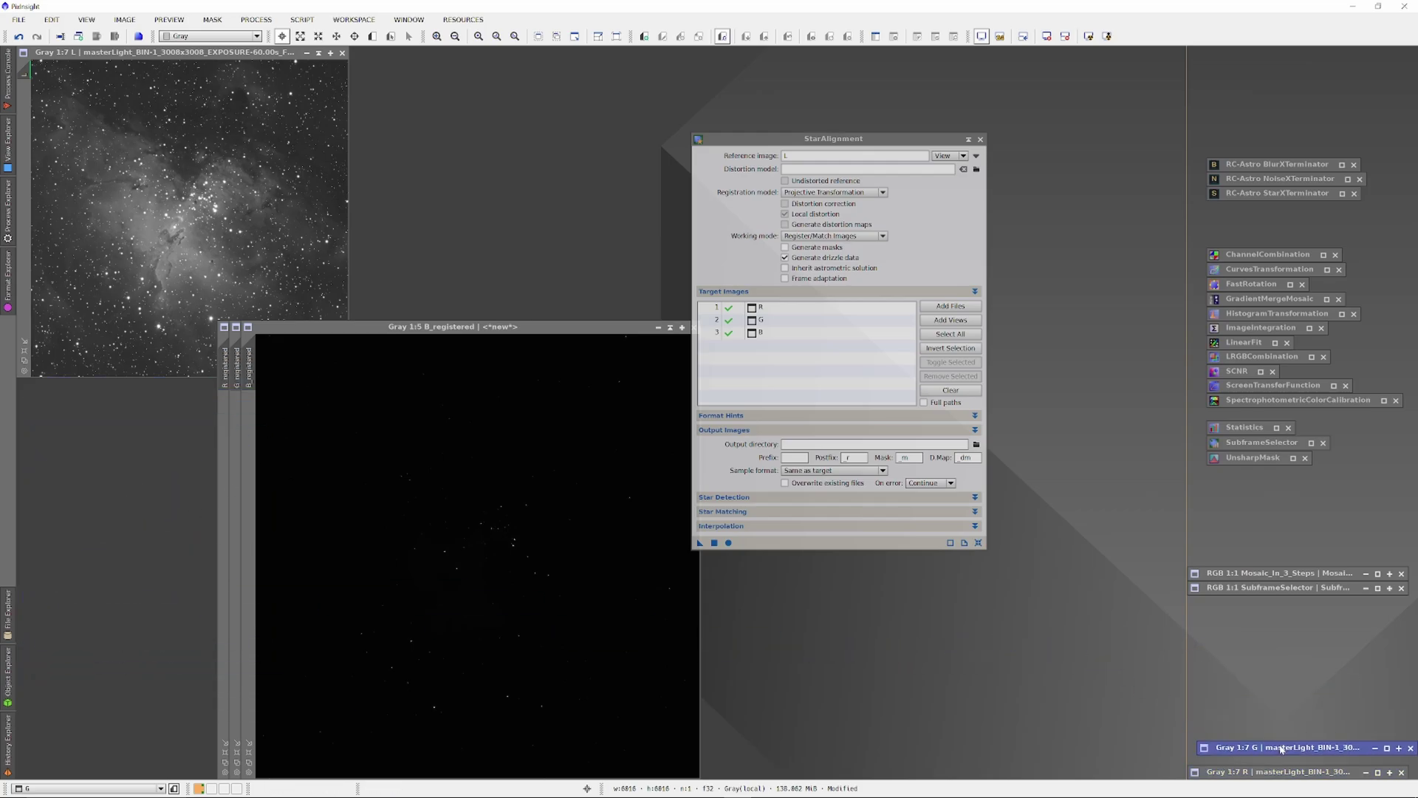
scroll(441, 550, "down", 1)
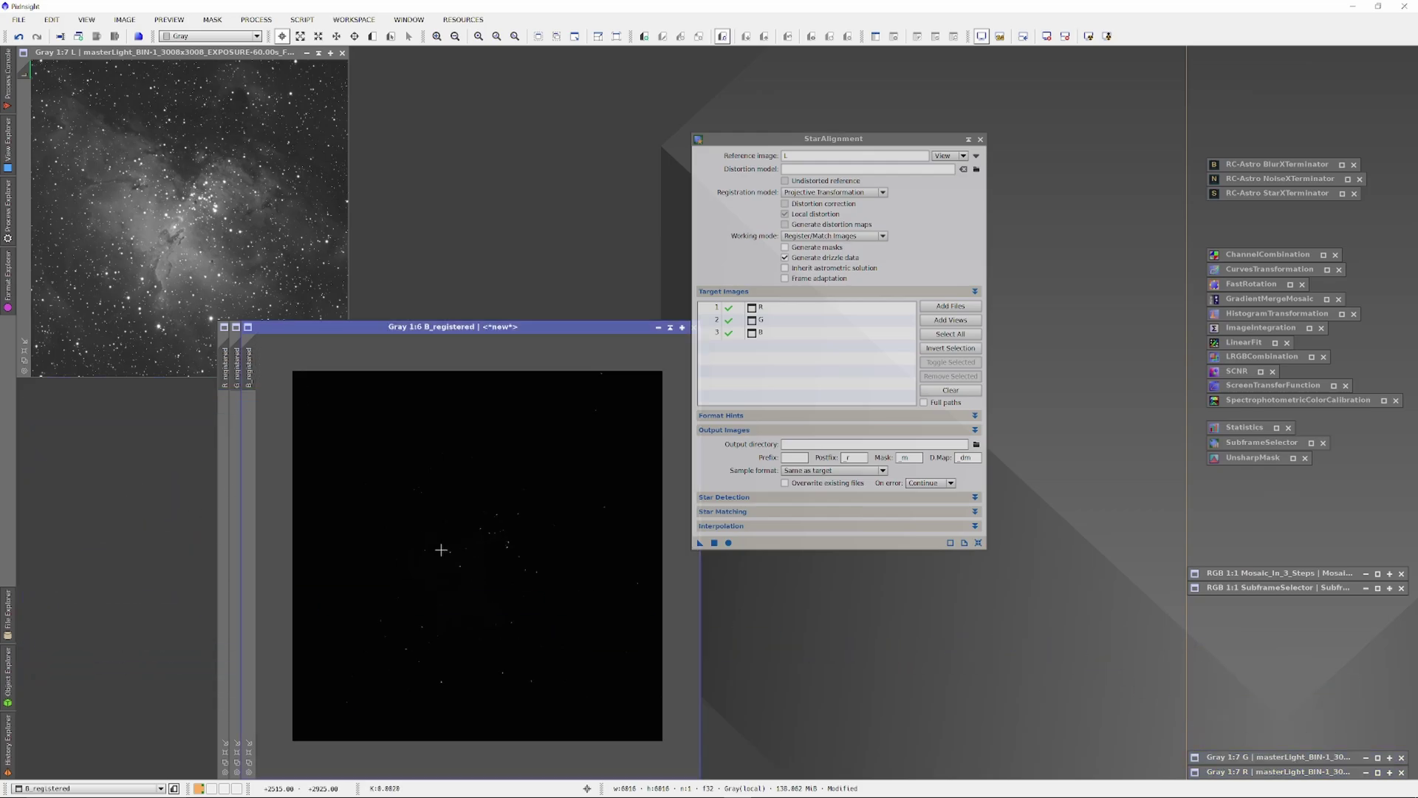
scroll(441, 550, "down", 1)
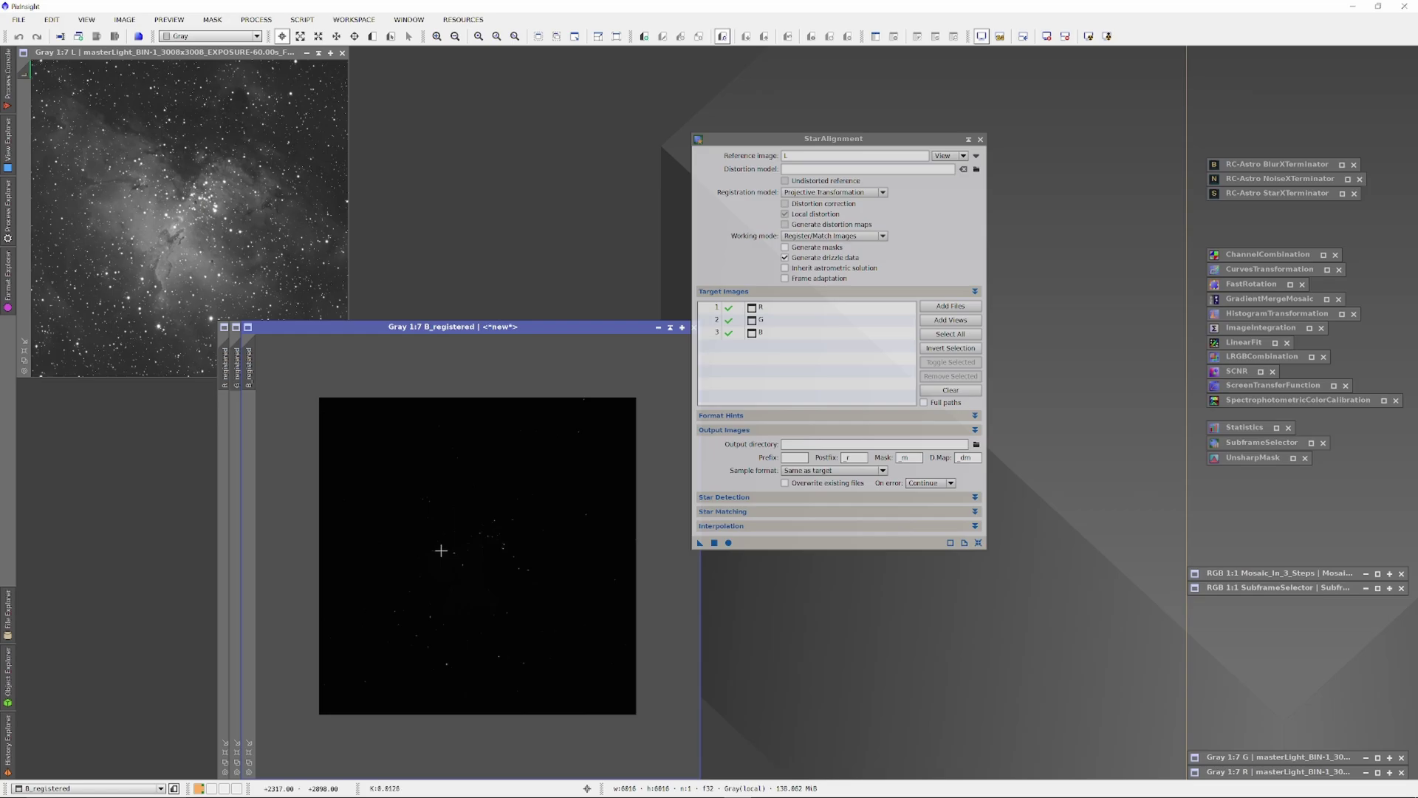
left_click(248, 743)
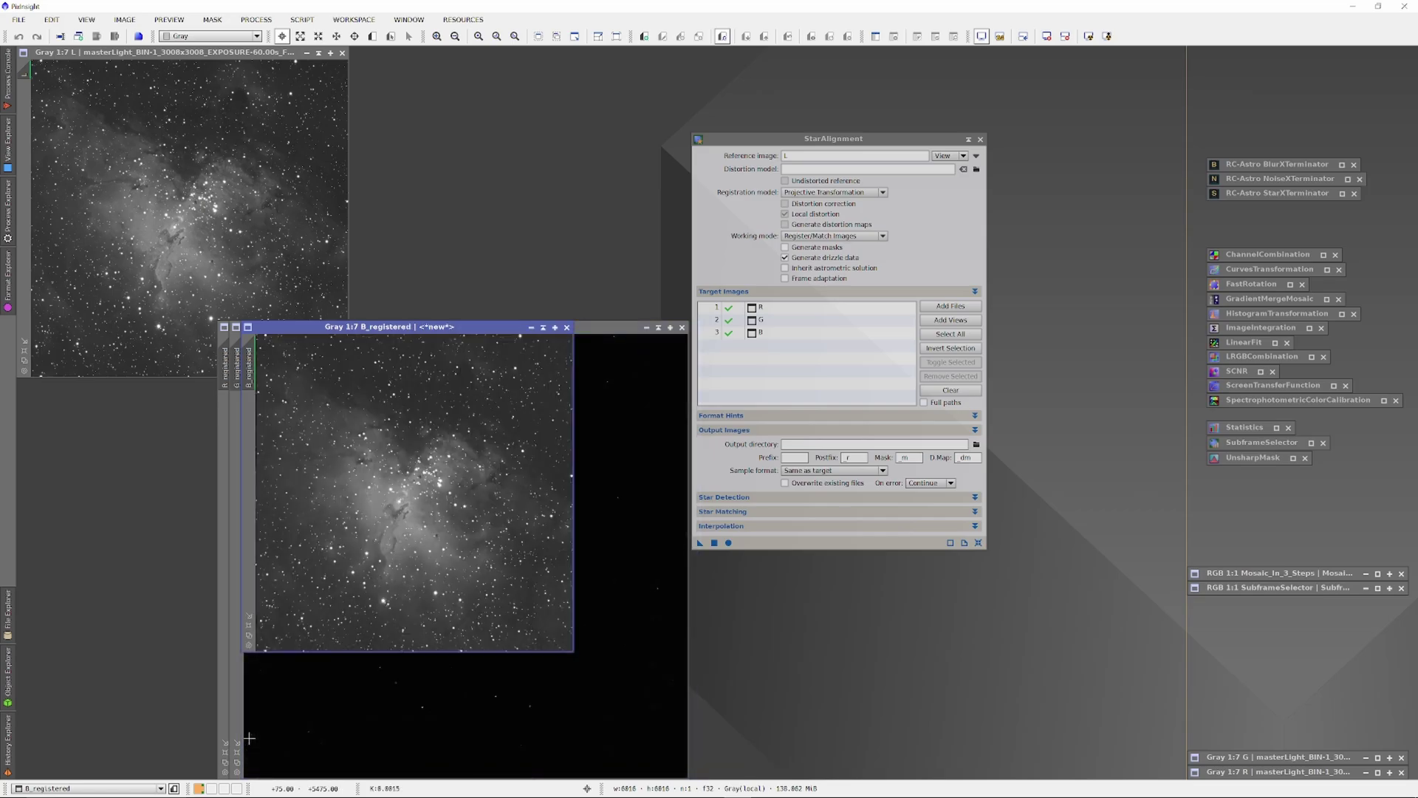
left_click_drag(390, 330, 776, 447)
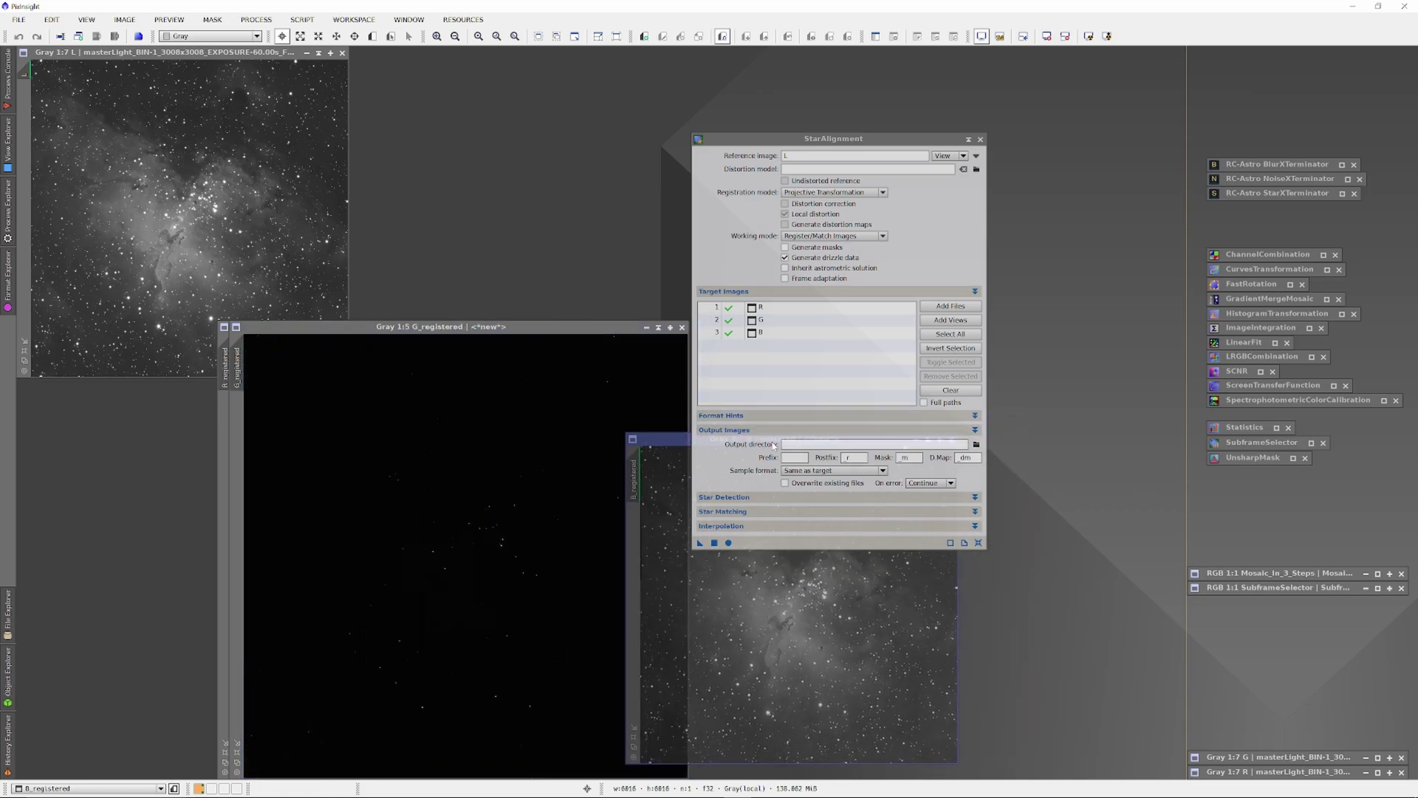
- Minimize StarAlignment, then auto-stretch G_registered, fit its window, and place it lower left
left_click(968, 140)
scroll(455, 579, "down", 1)
scroll(455, 579, "down", 1)
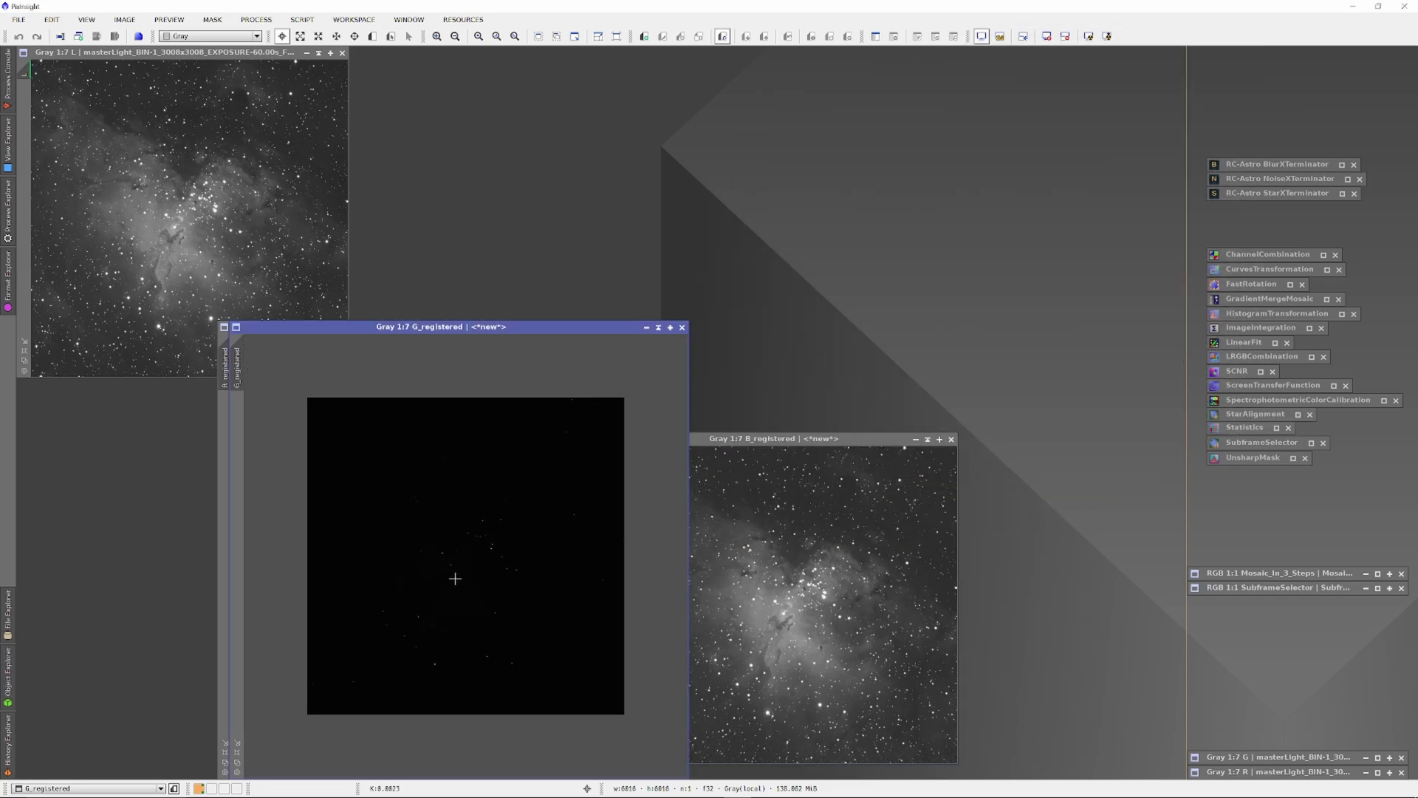
key("ctrl+a")
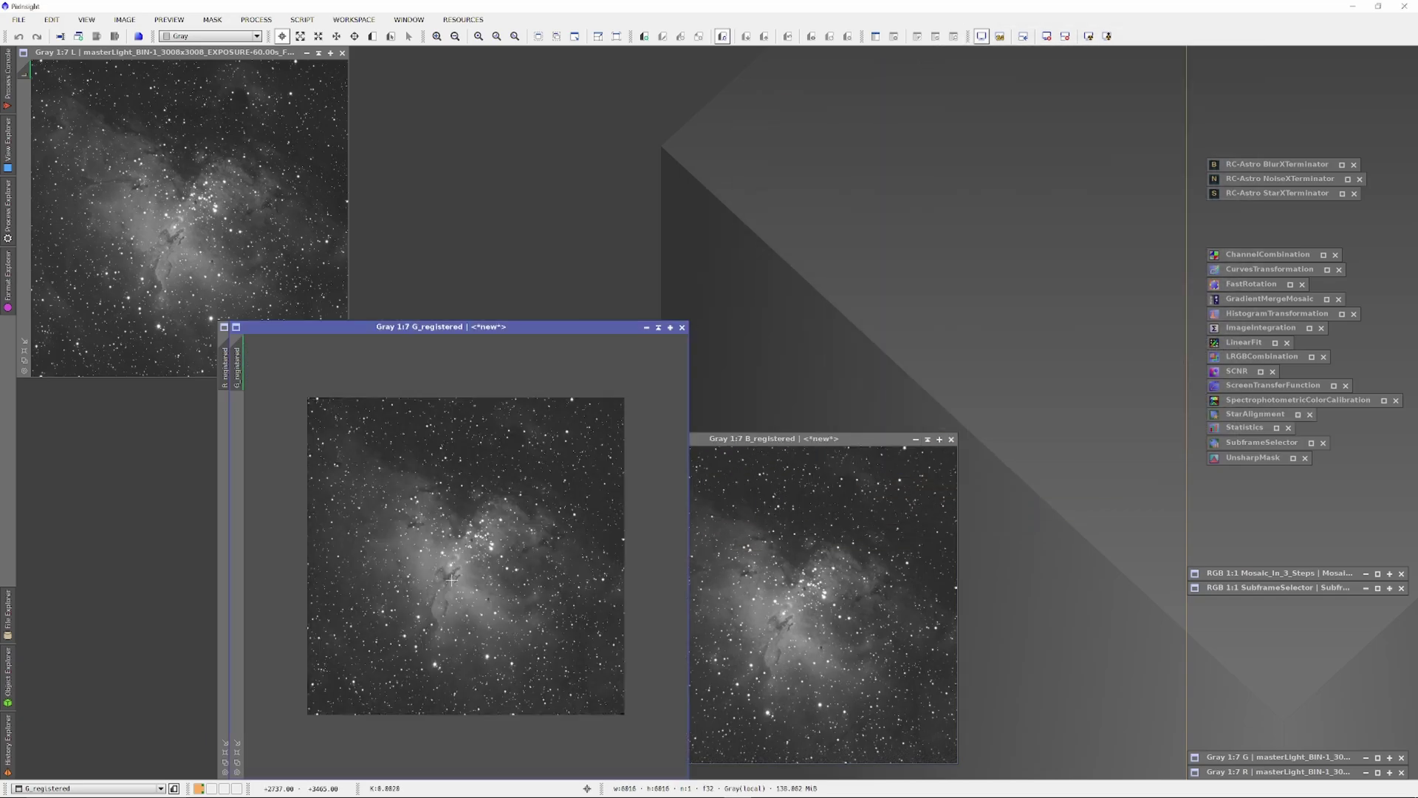
left_click(226, 753)
left_click_drag(486, 332, 281, 390)
- Auto-stretch R_registered beside L, minimize the original B, and place B_registered lower right
left_click(584, 438)
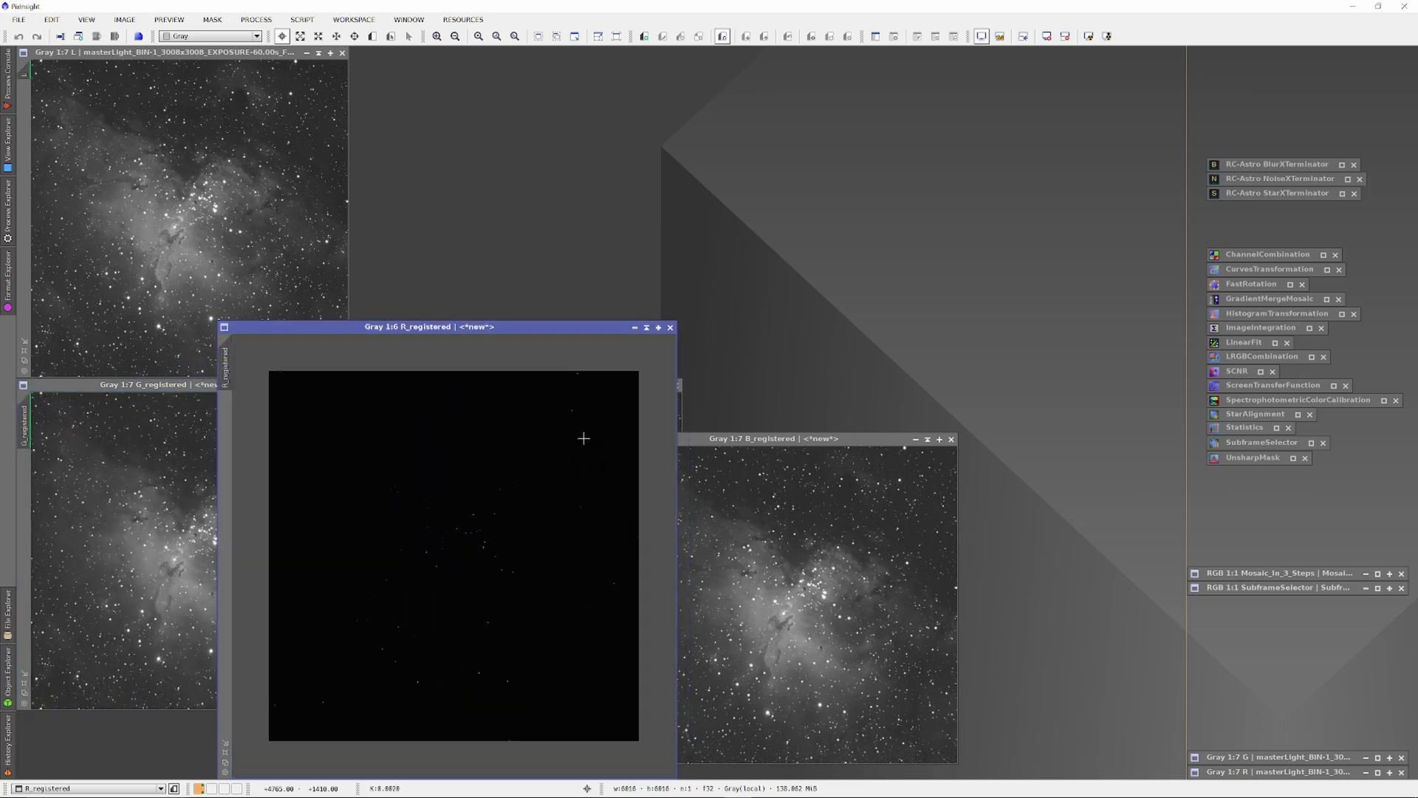
scroll(582, 439, "down", 2)
key("ctrl+a")
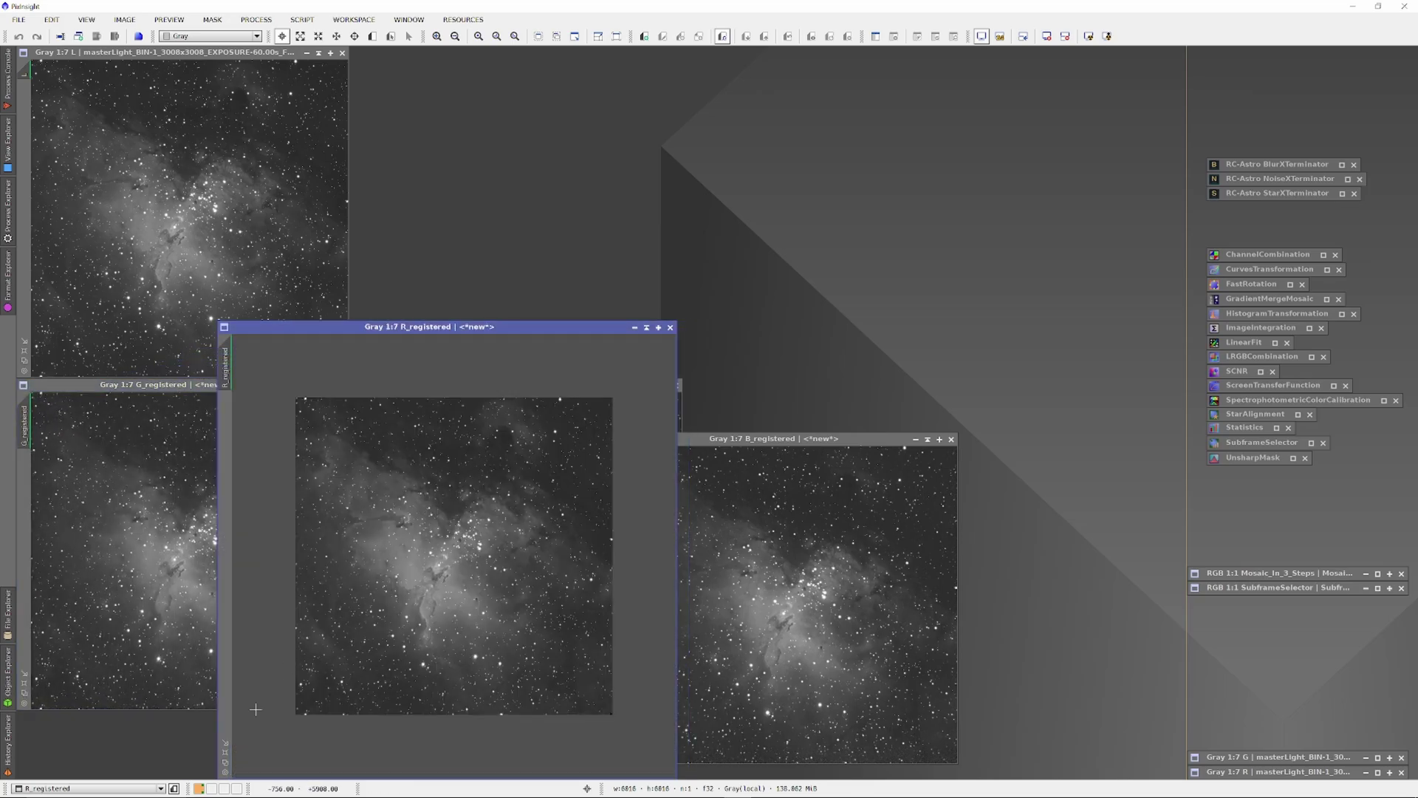
left_click(226, 752)
left_click_drag(416, 327, 548, 52)
left_click(640, 385)
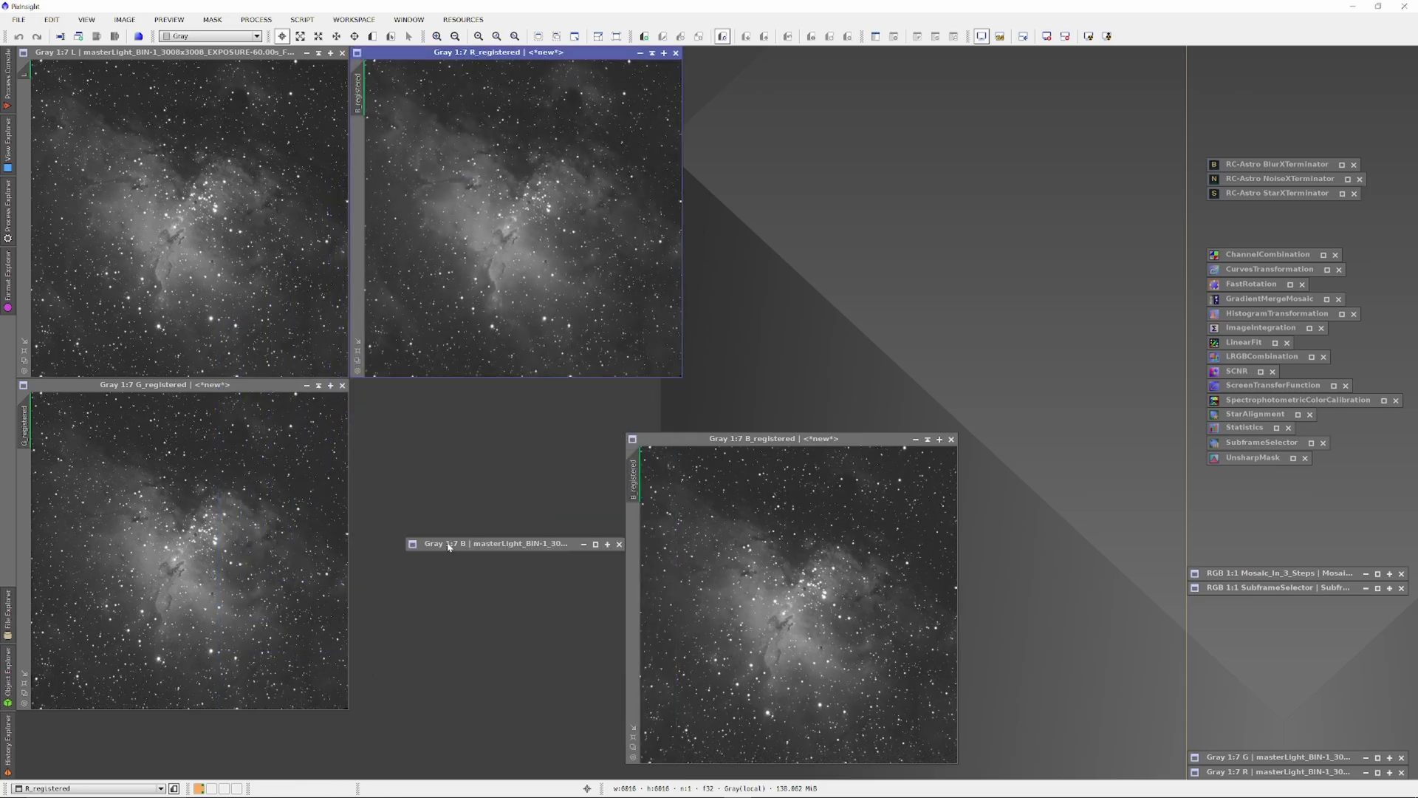
left_click_drag(749, 439, 473, 385)
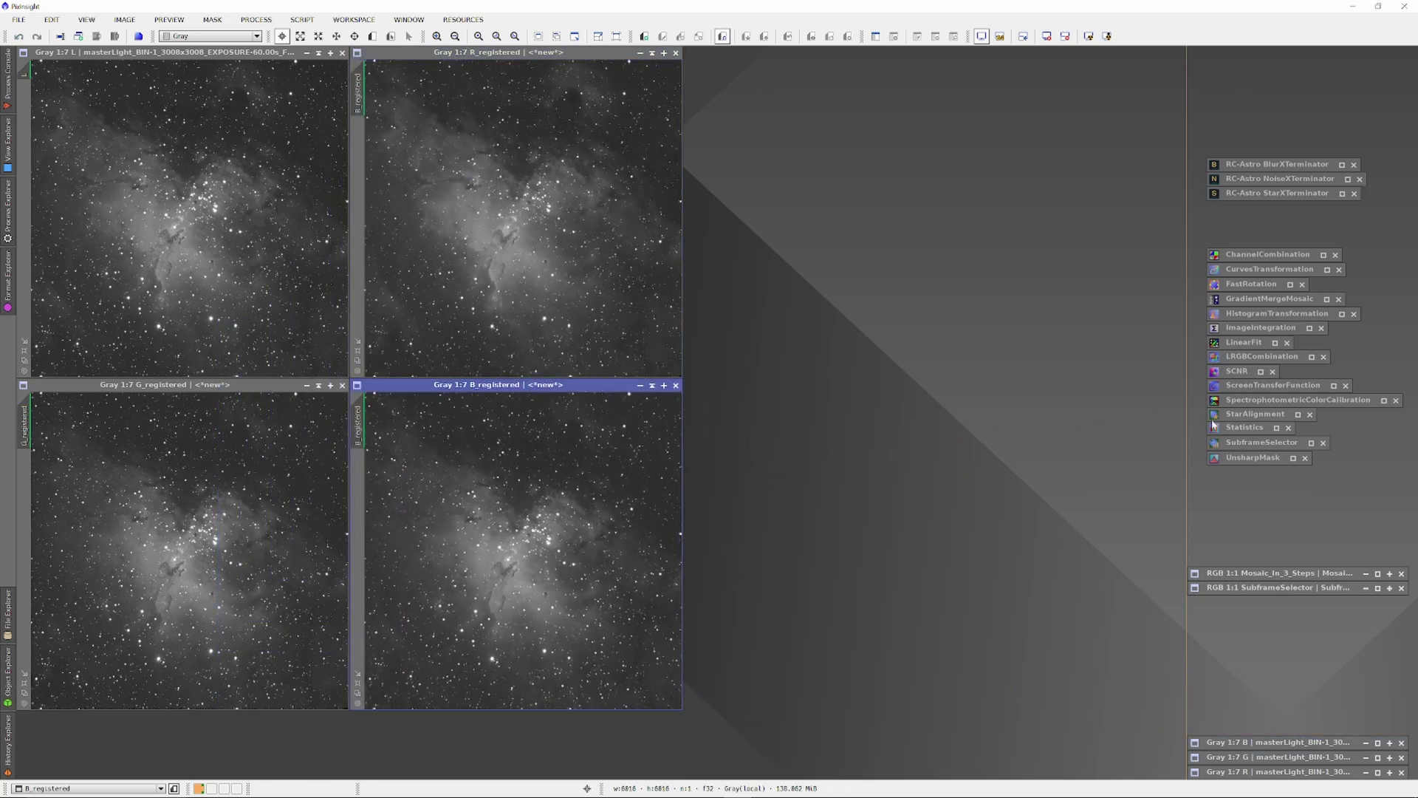
- Read Statistics medians: R_registered 2.331e-03, G 1.488e-03, B 1.354e-03, then iconize the tool
double_click(1239, 429)
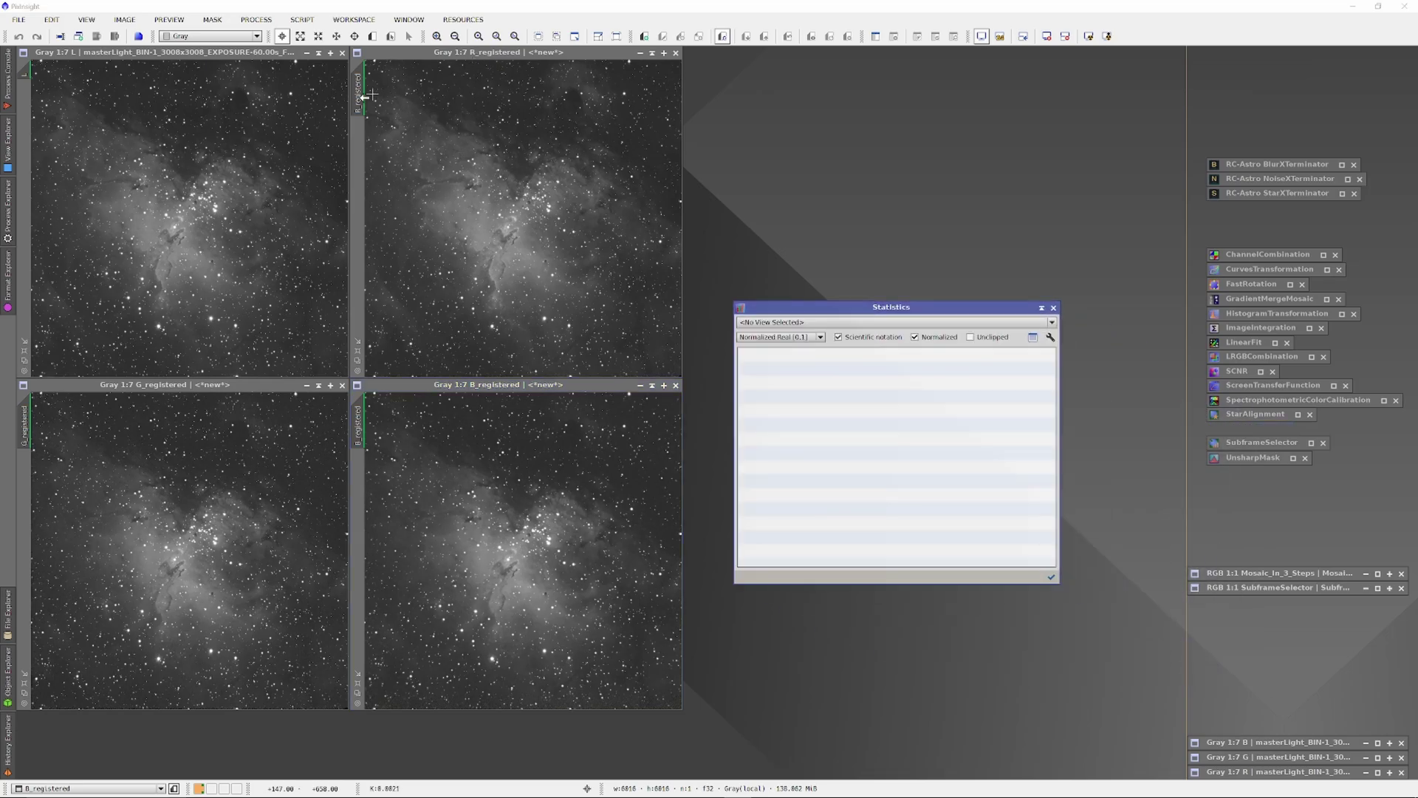
left_click(446, 191)
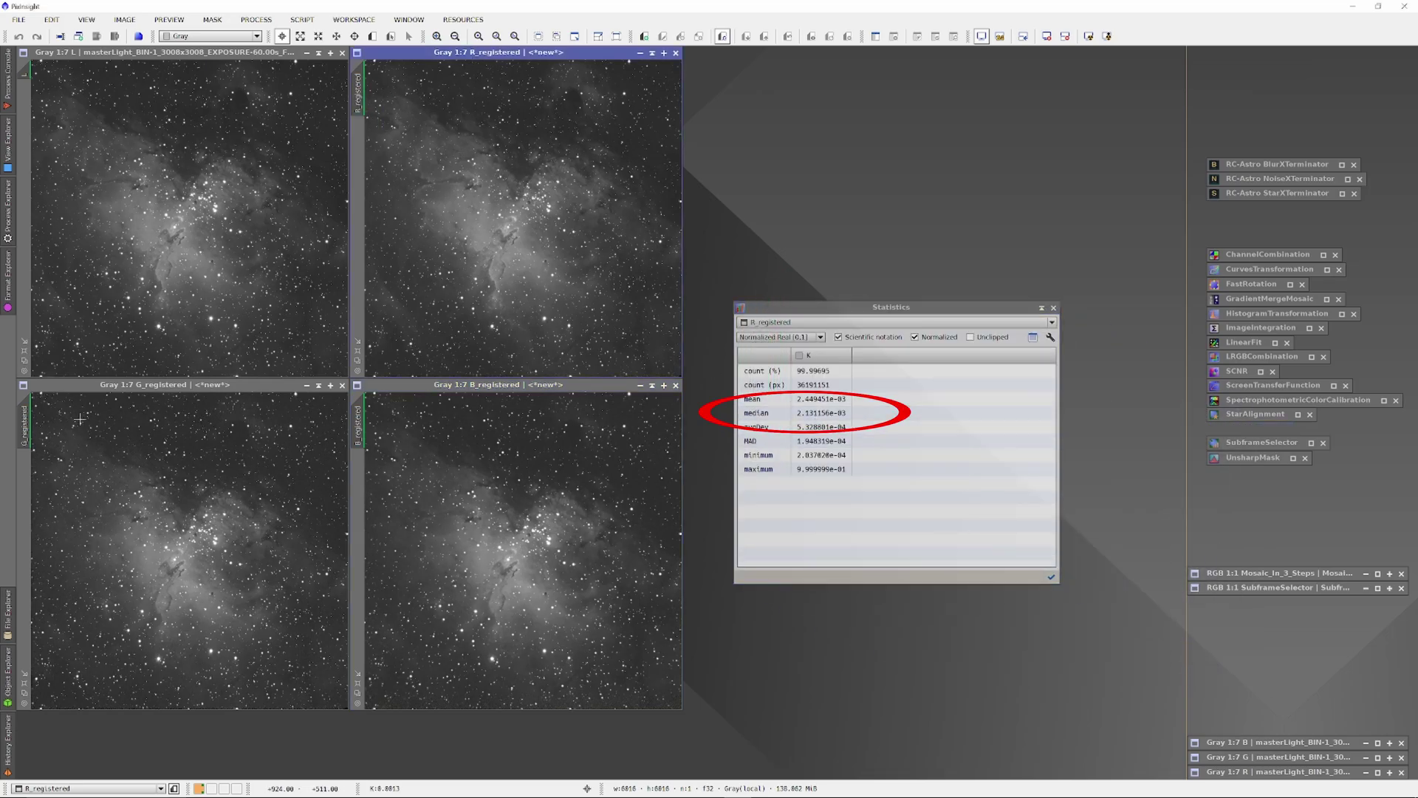
left_click_drag(24, 427, 866, 491)
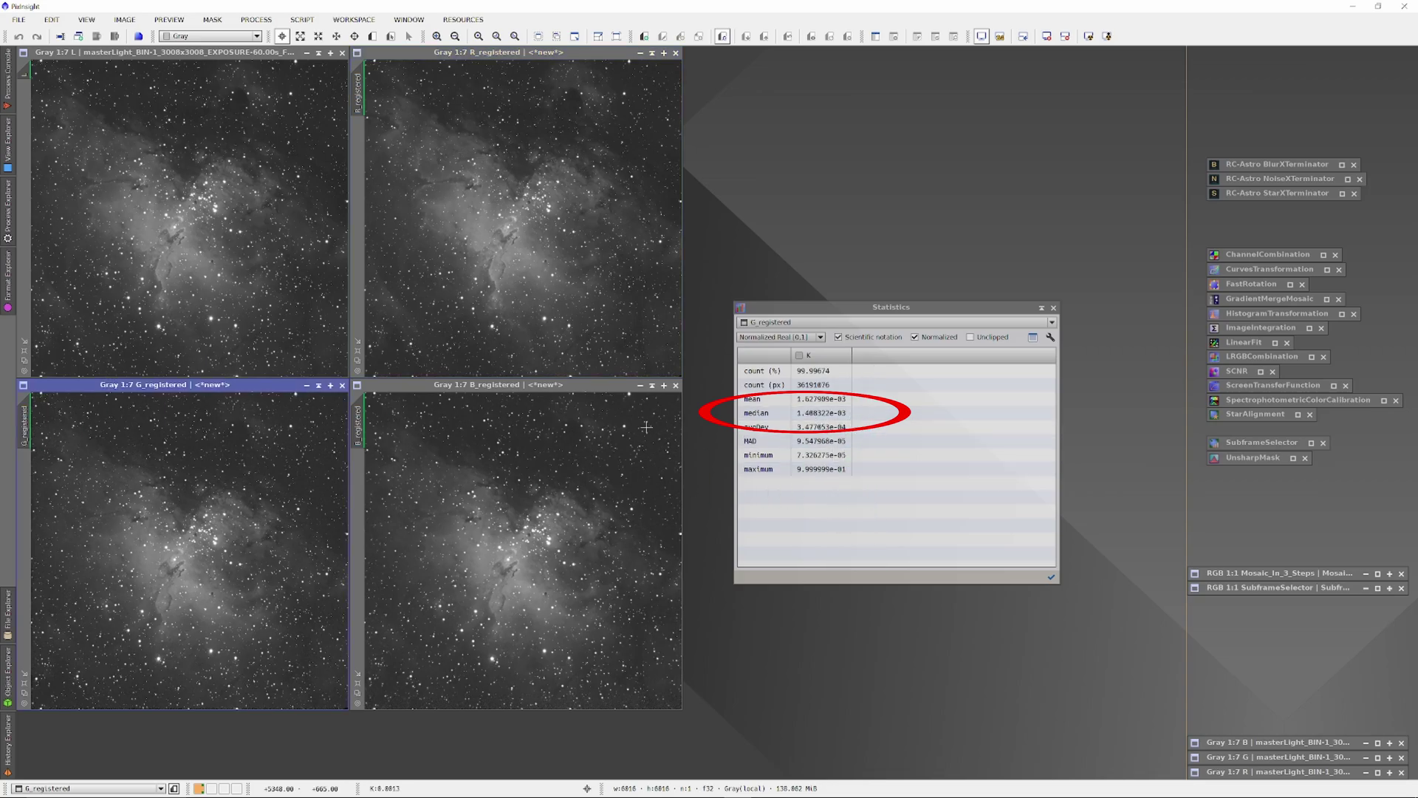
left_click_drag(367, 427, 957, 496)
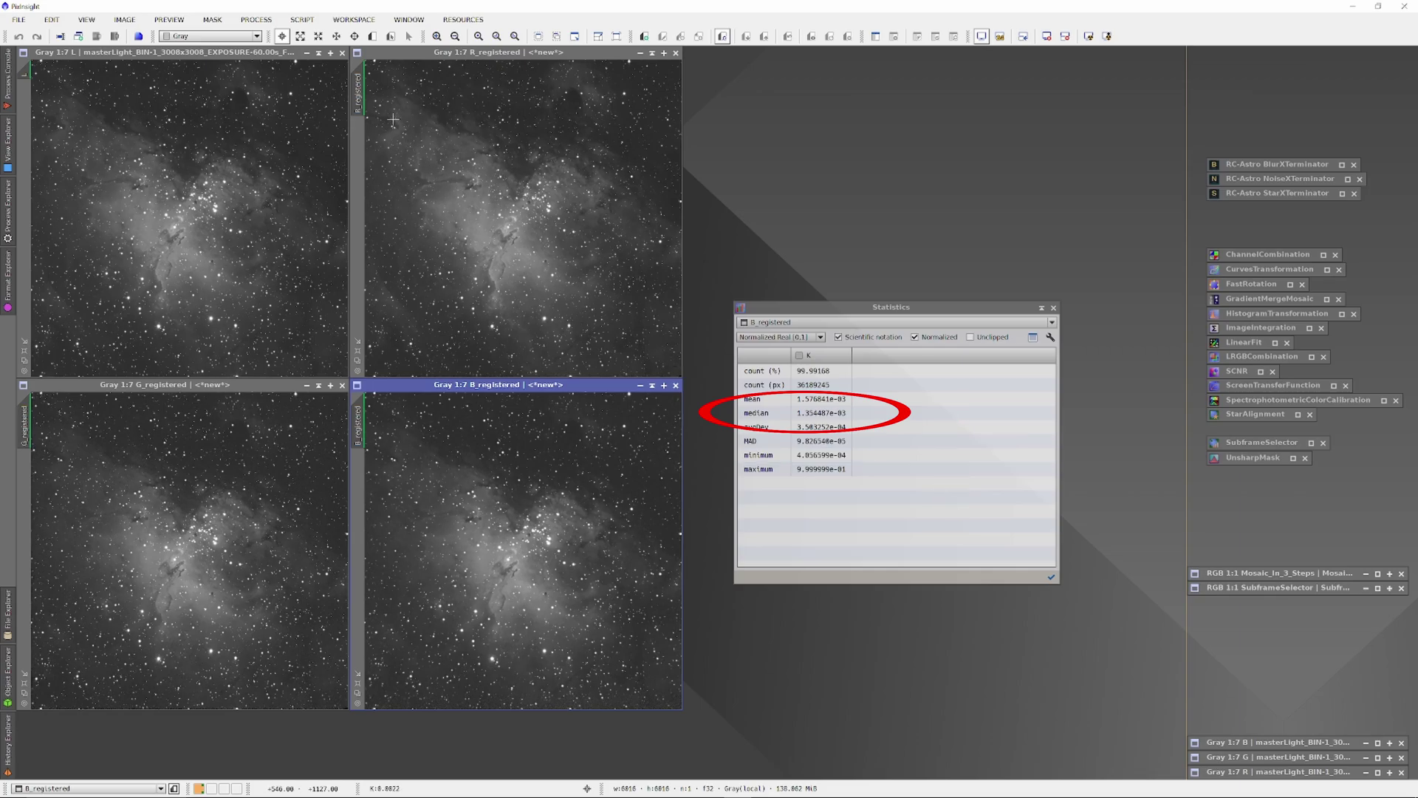
left_click_drag(359, 93, 863, 430)
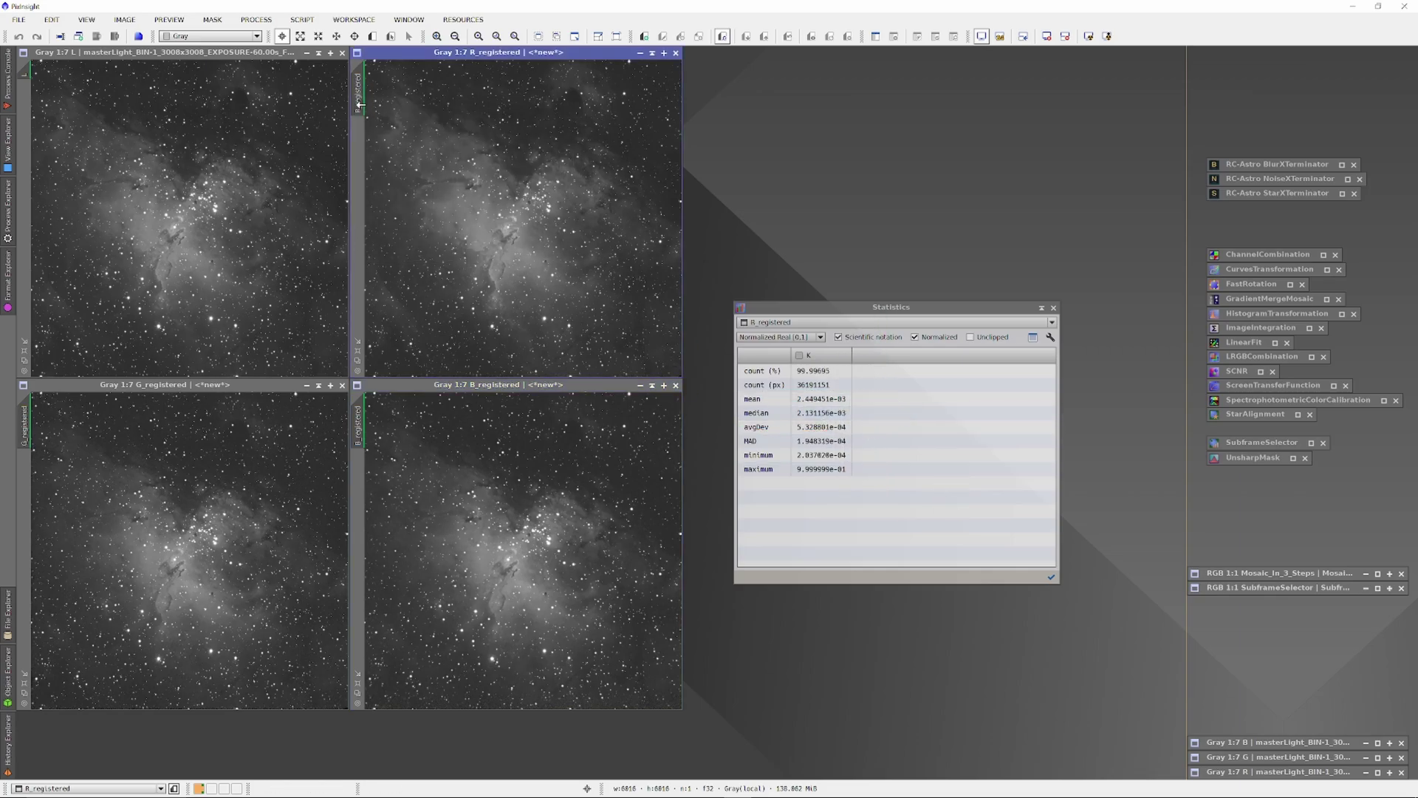
left_click(1042, 306)
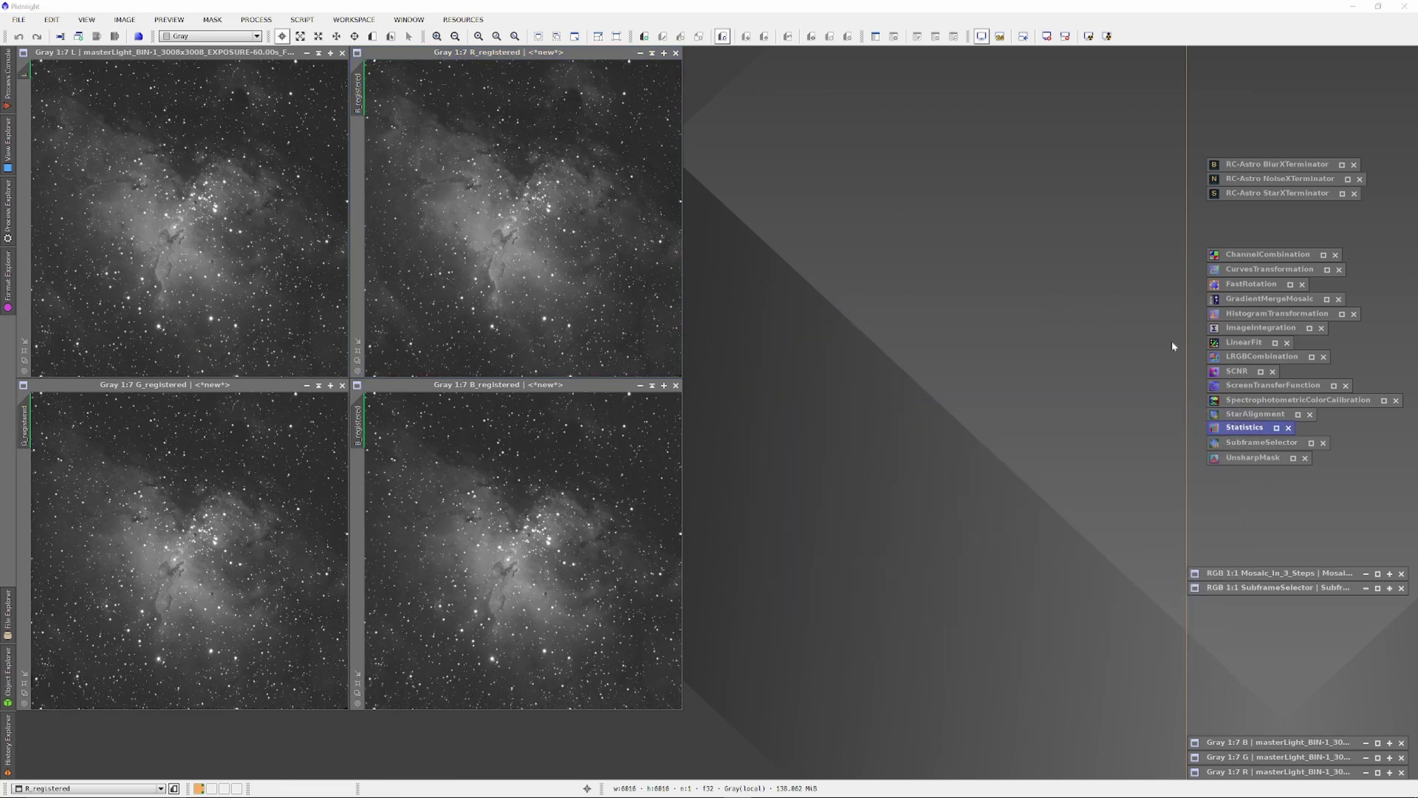
- Linear-fit G_registered and B_registered to the R_registered reference, then close LinearFit
double_click(1235, 344)
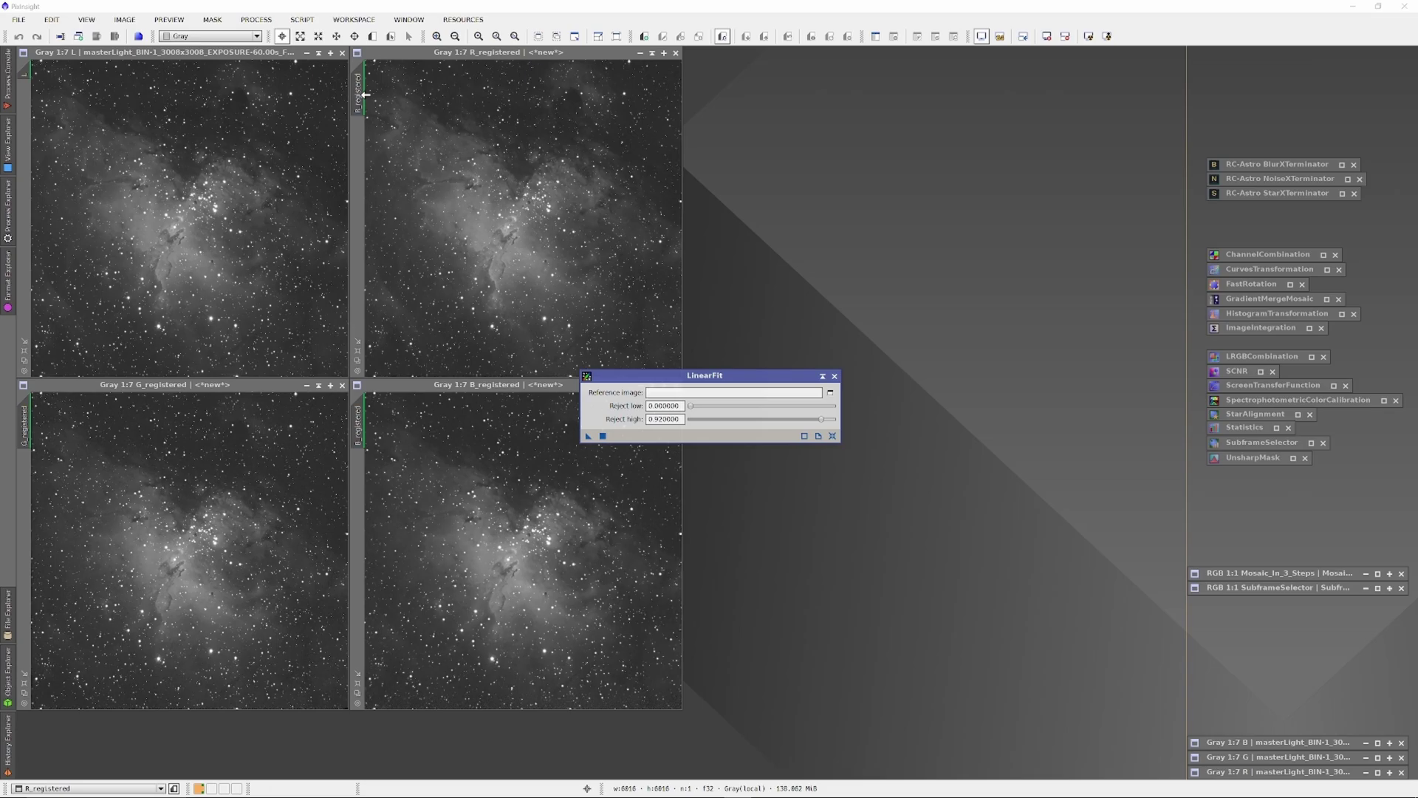
left_click_drag(366, 94, 707, 397)
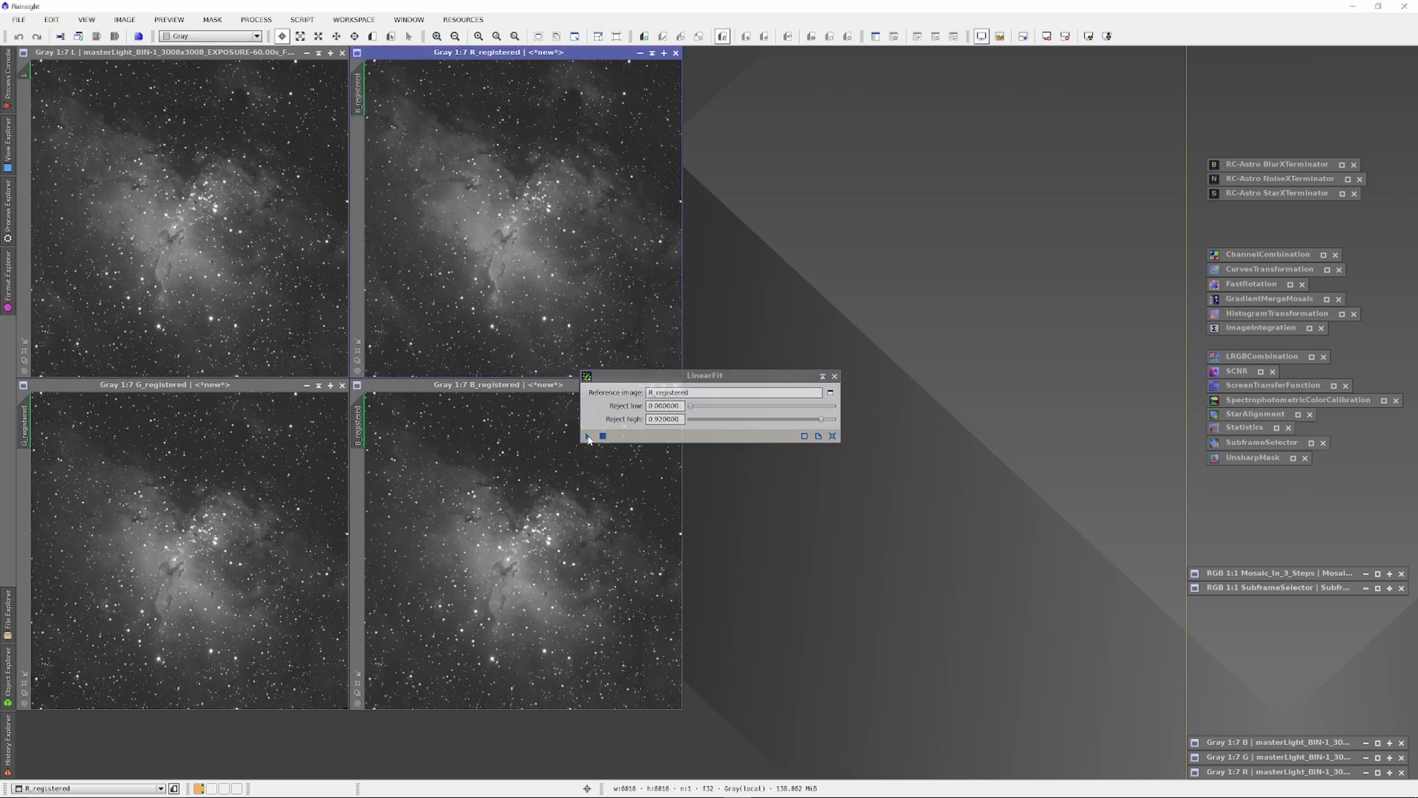
left_click_drag(588, 436, 200, 477)
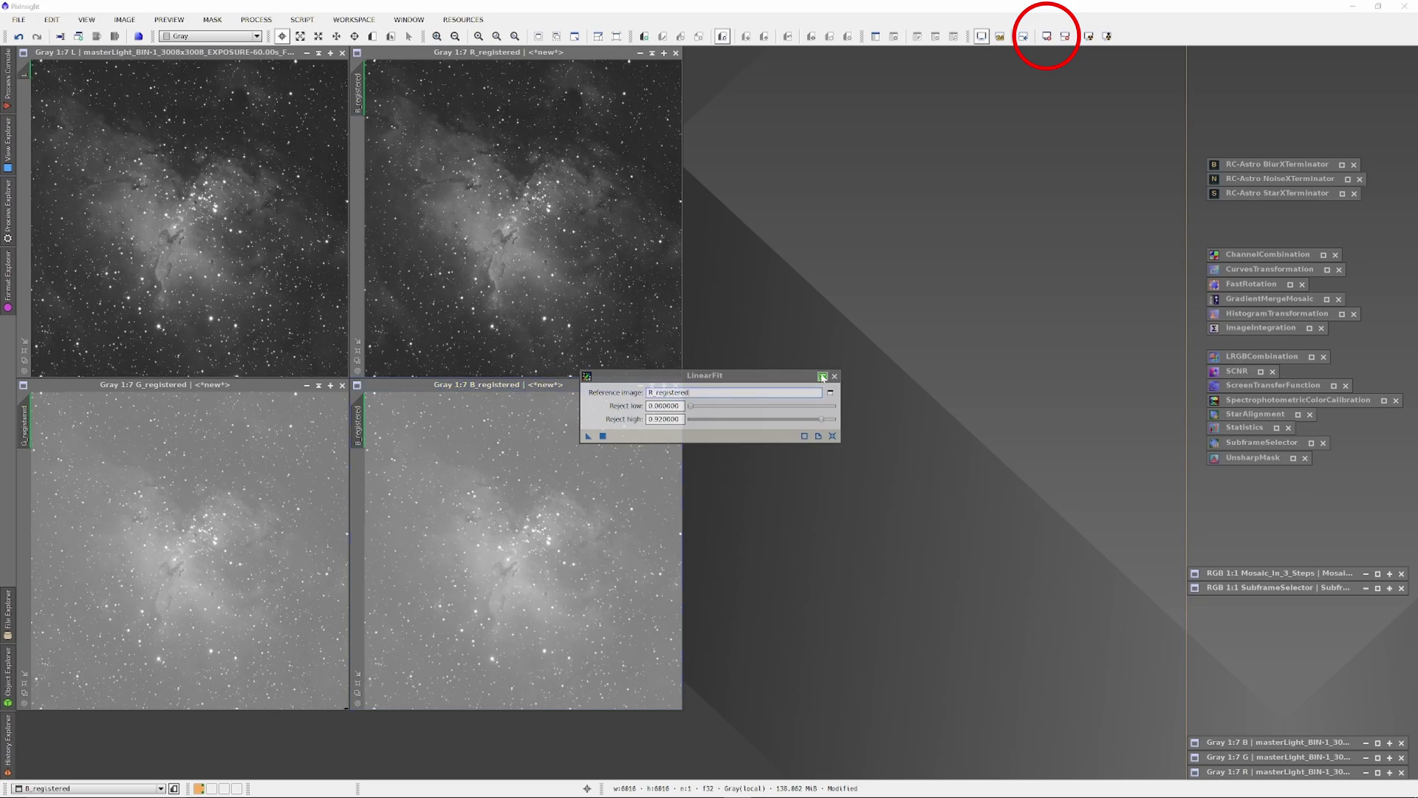
left_click(835, 376)
- Reset and reapply the STF auto stretch on B_registered and G_registered after the linear fit
left_click(551, 390)
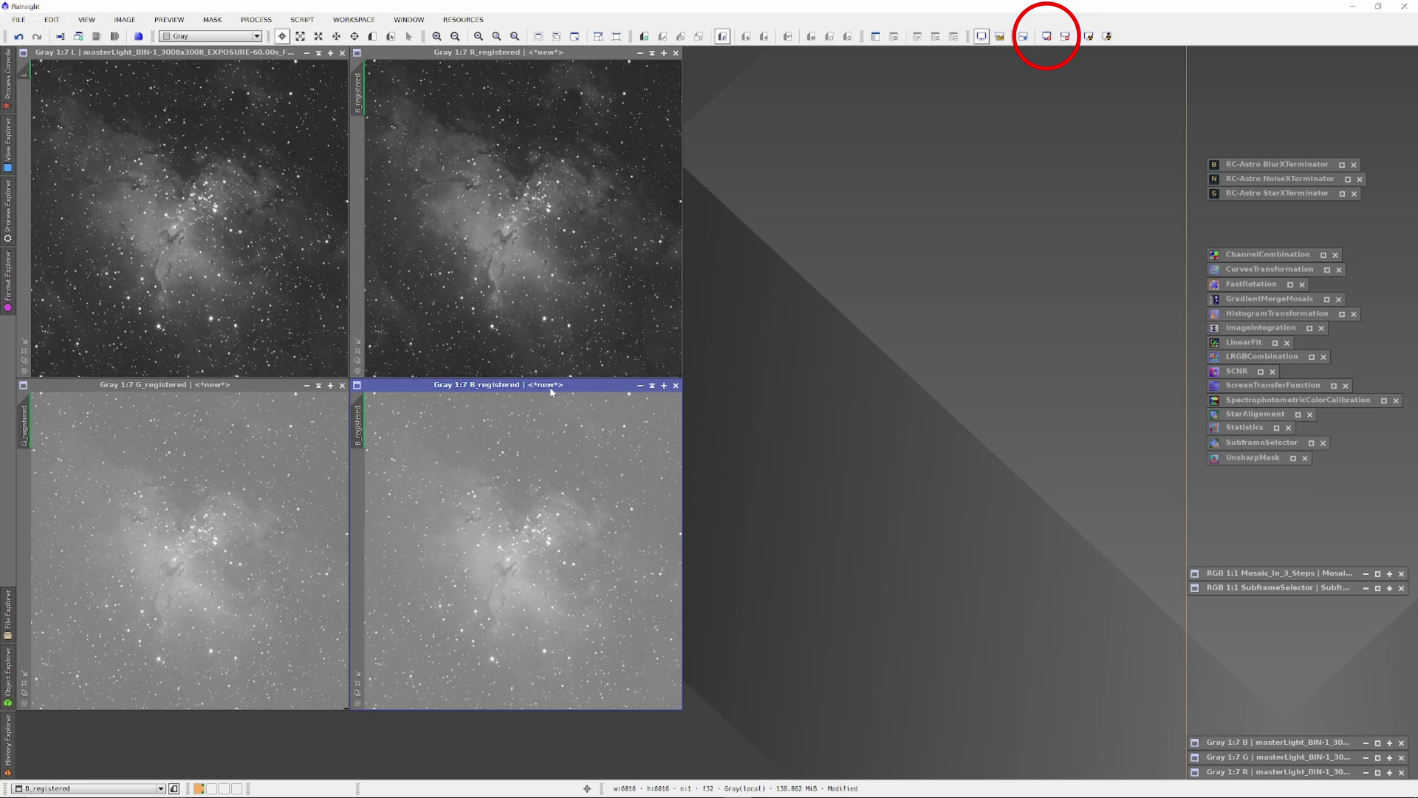
key("ctrl+F12")
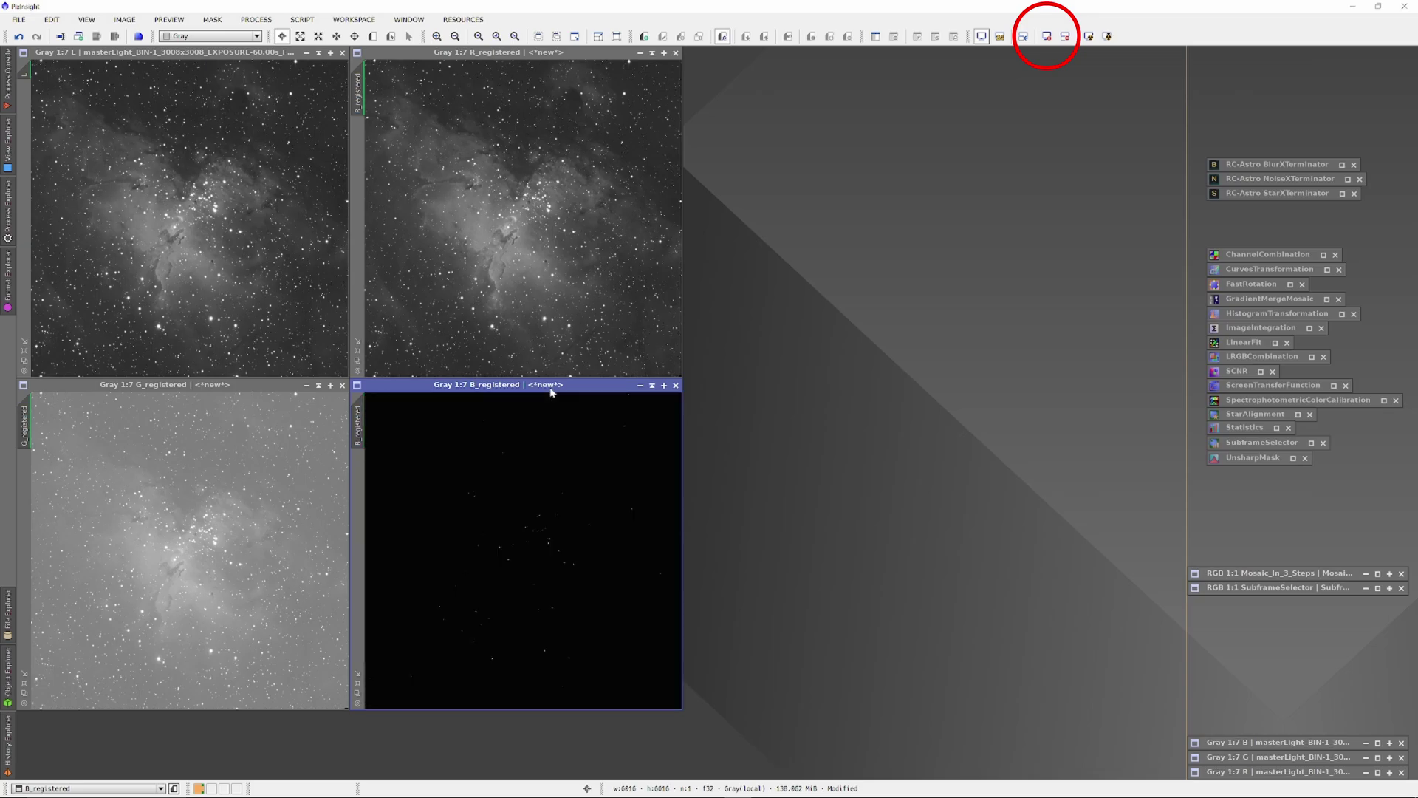
key("ctrl+a")
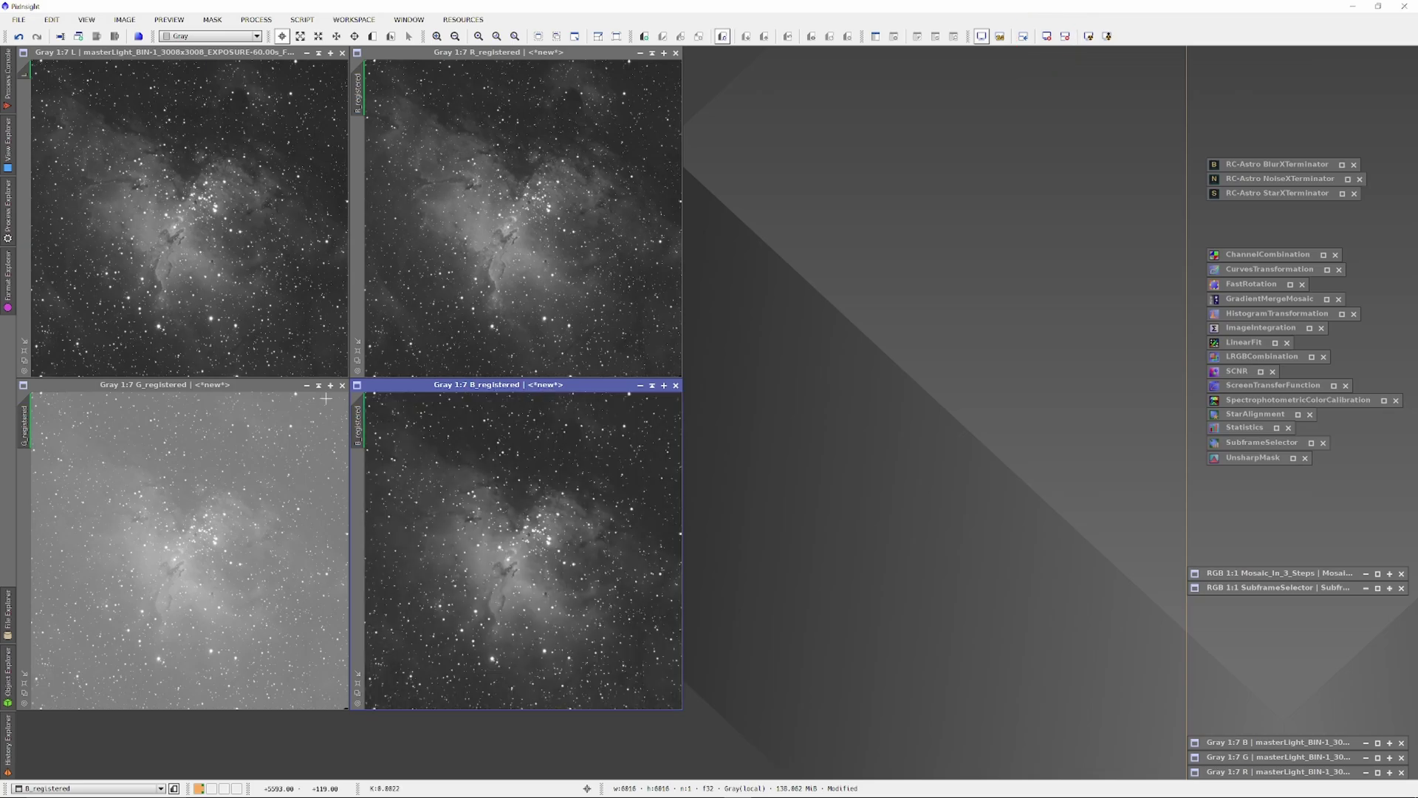
left_click(229, 387)
key("ctrl+a")
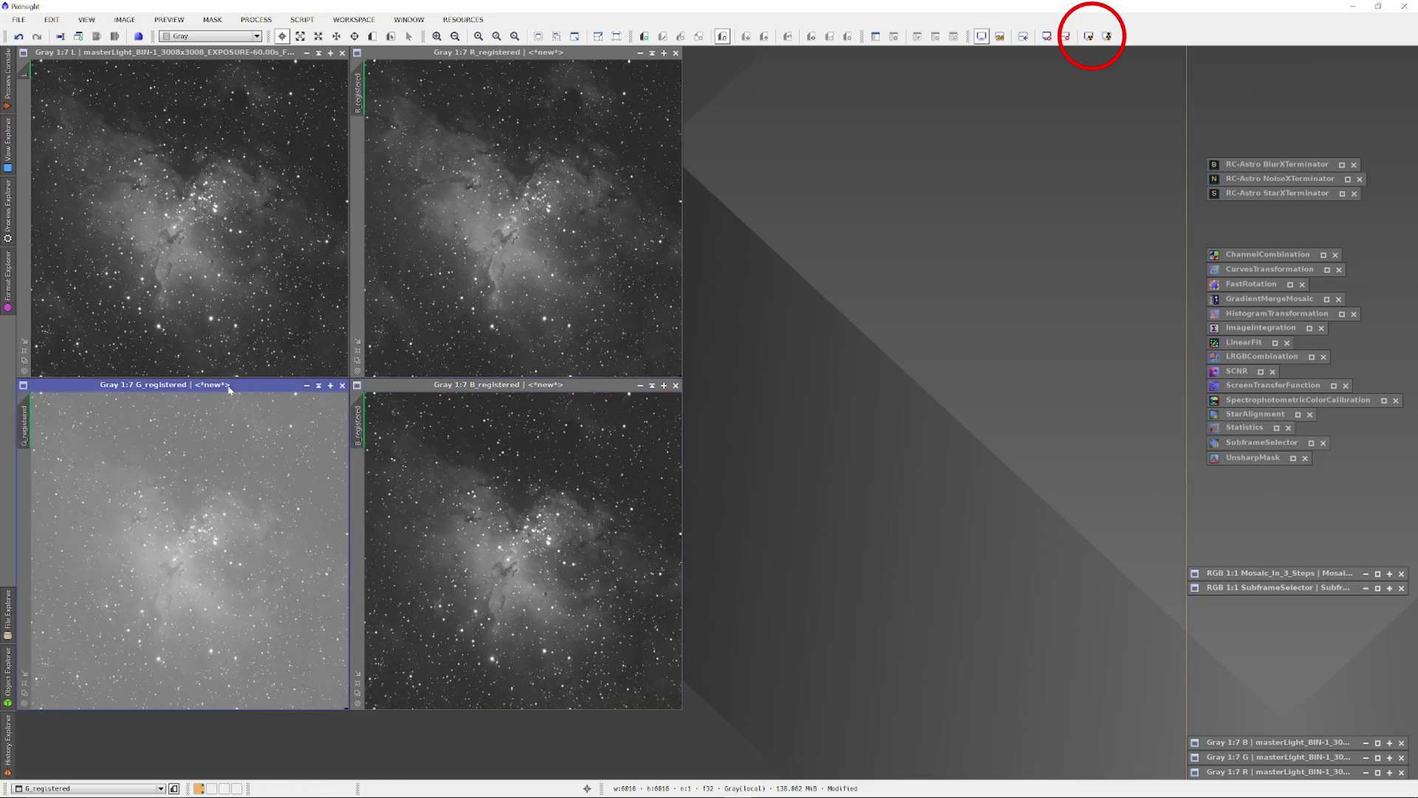
key("ctrl+F12")
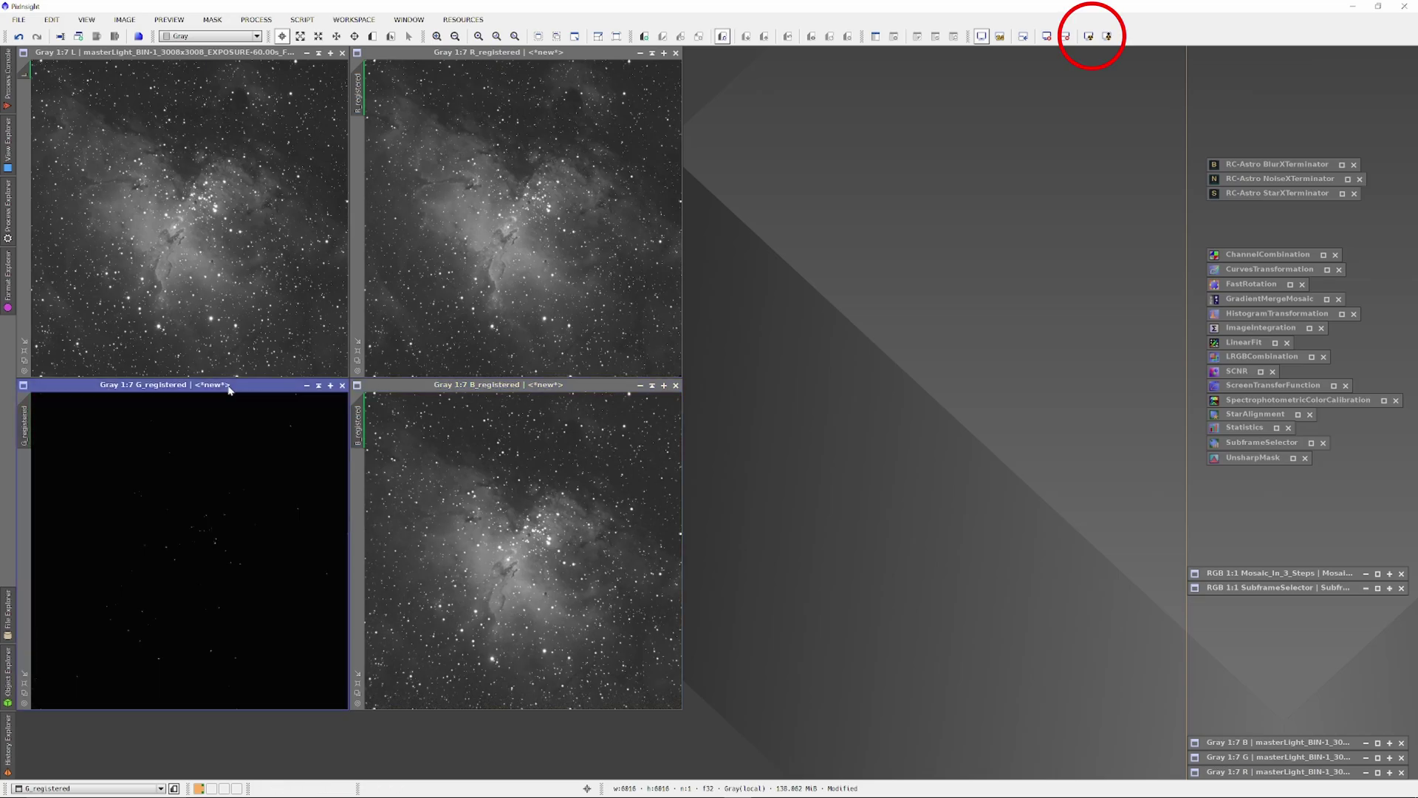
key("ctrl+a")
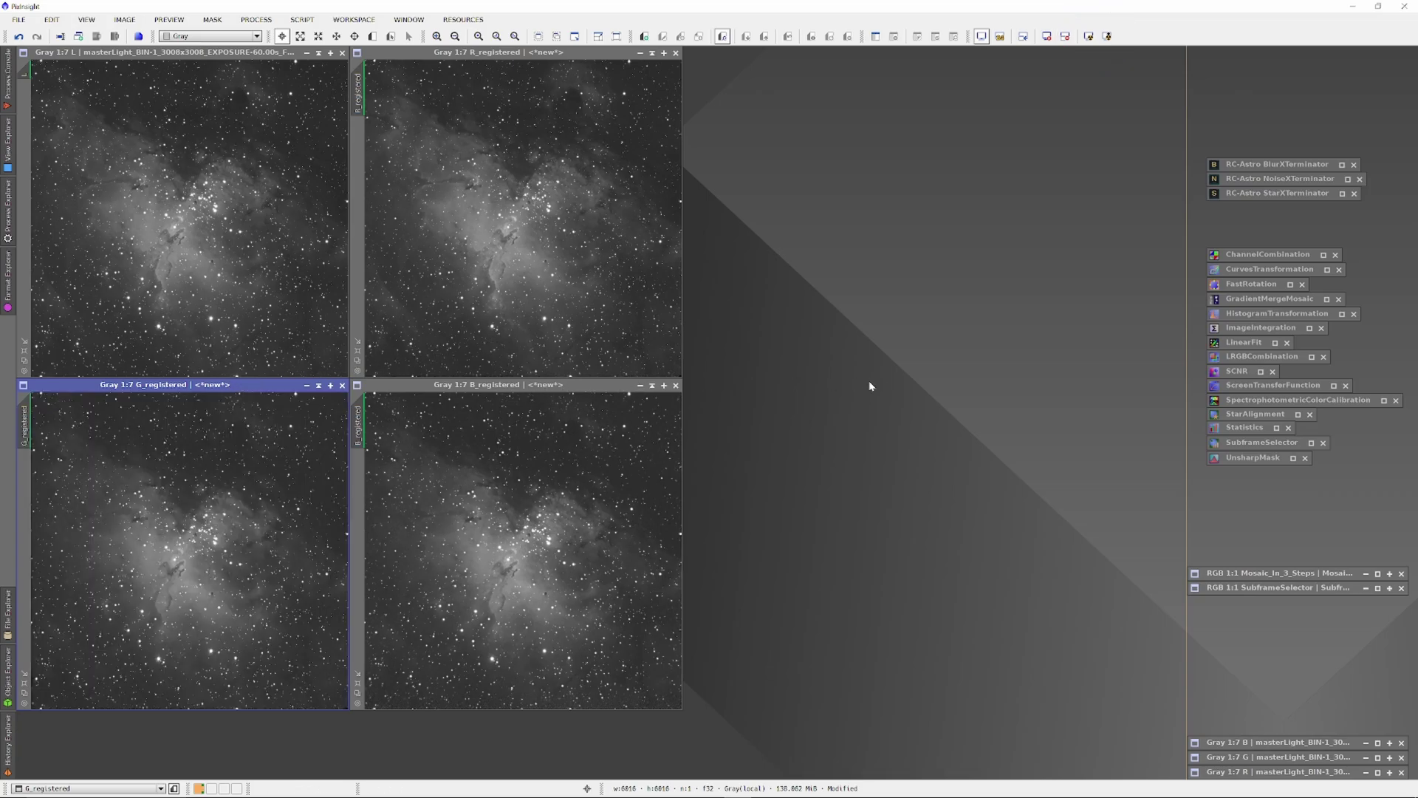
- Combine R_registered, G_registered and B_registered as the R, G, B channels into Image87, then iconize ChannelCombination
double_click(1265, 254)
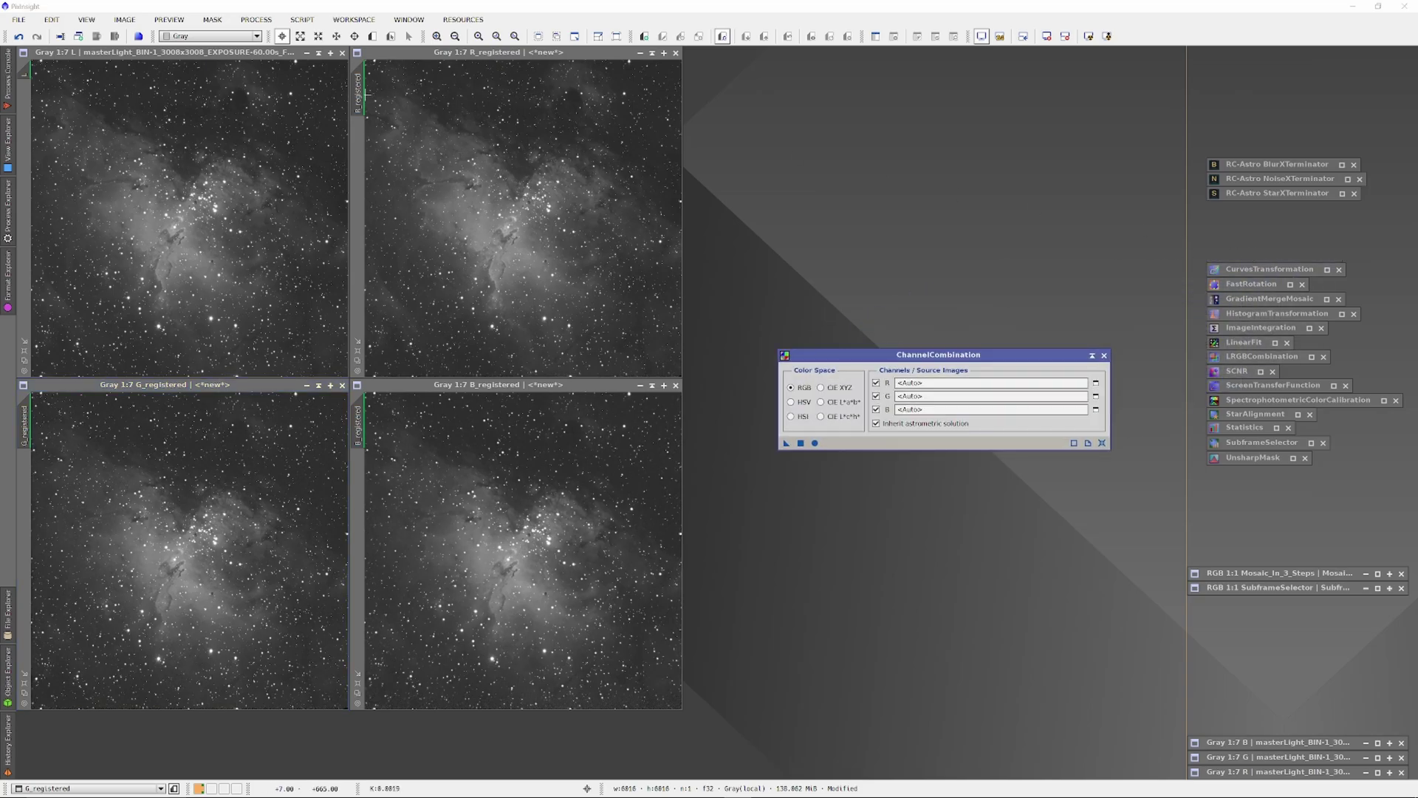
left_click_drag(364, 94, 942, 384)
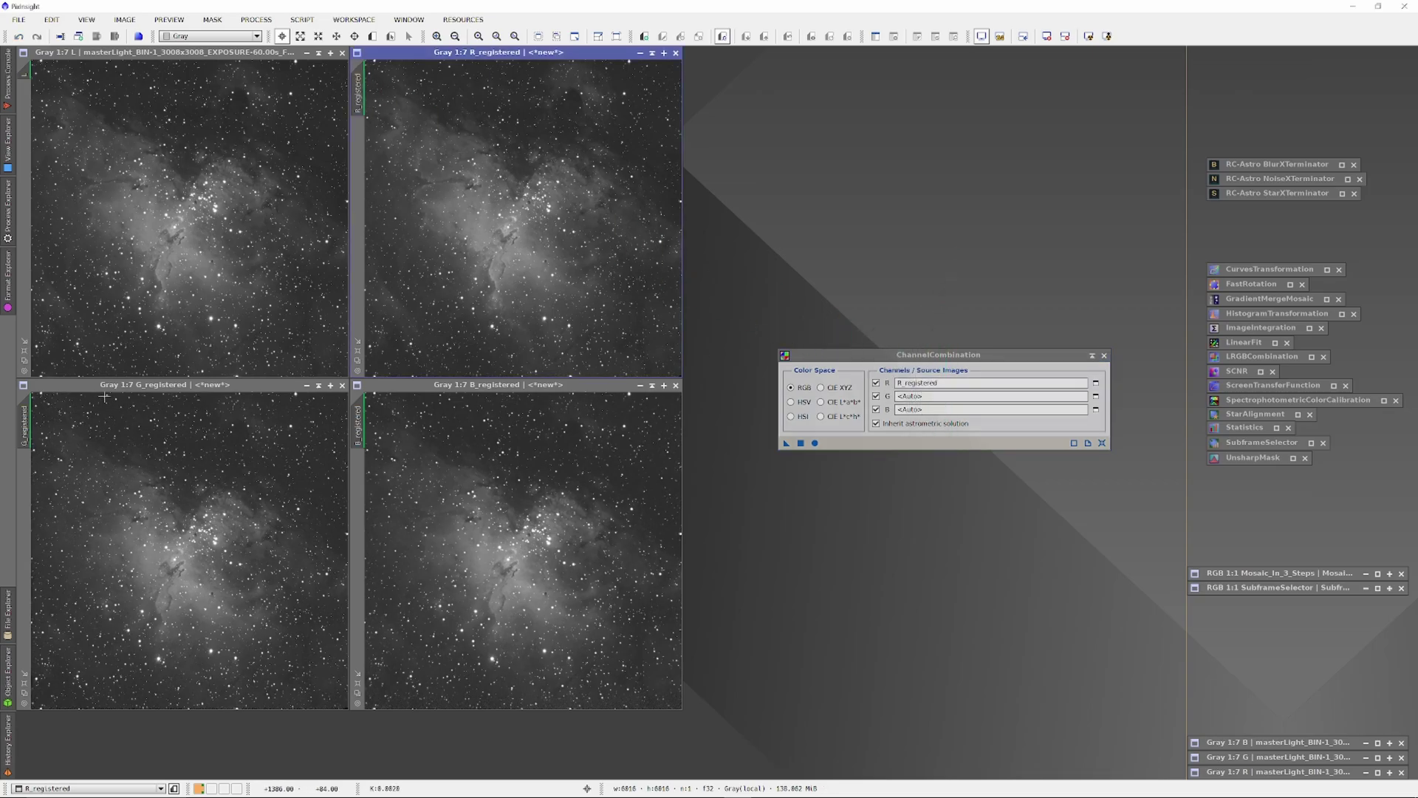
left_click_drag(32, 421, 918, 396)
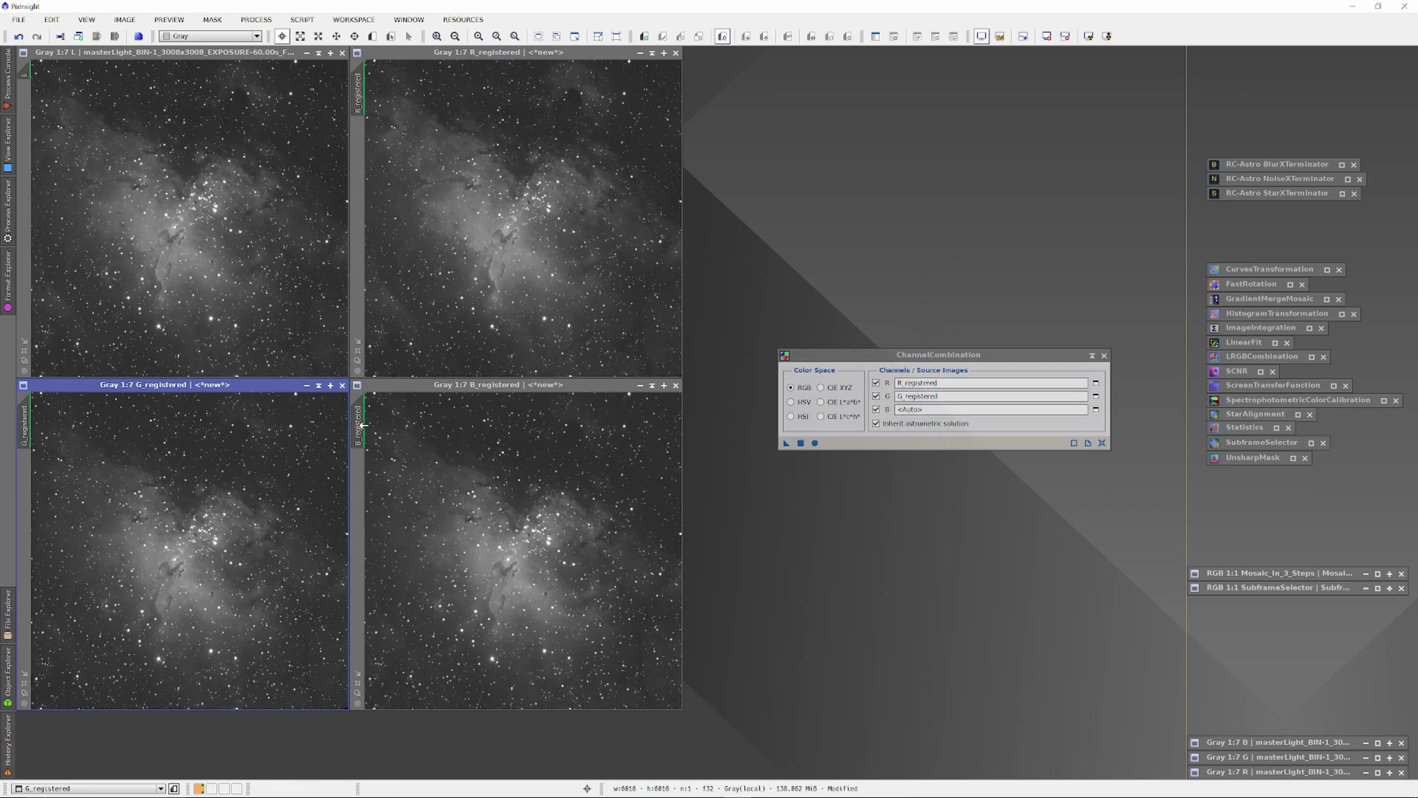
left_click_drag(362, 426, 935, 411)
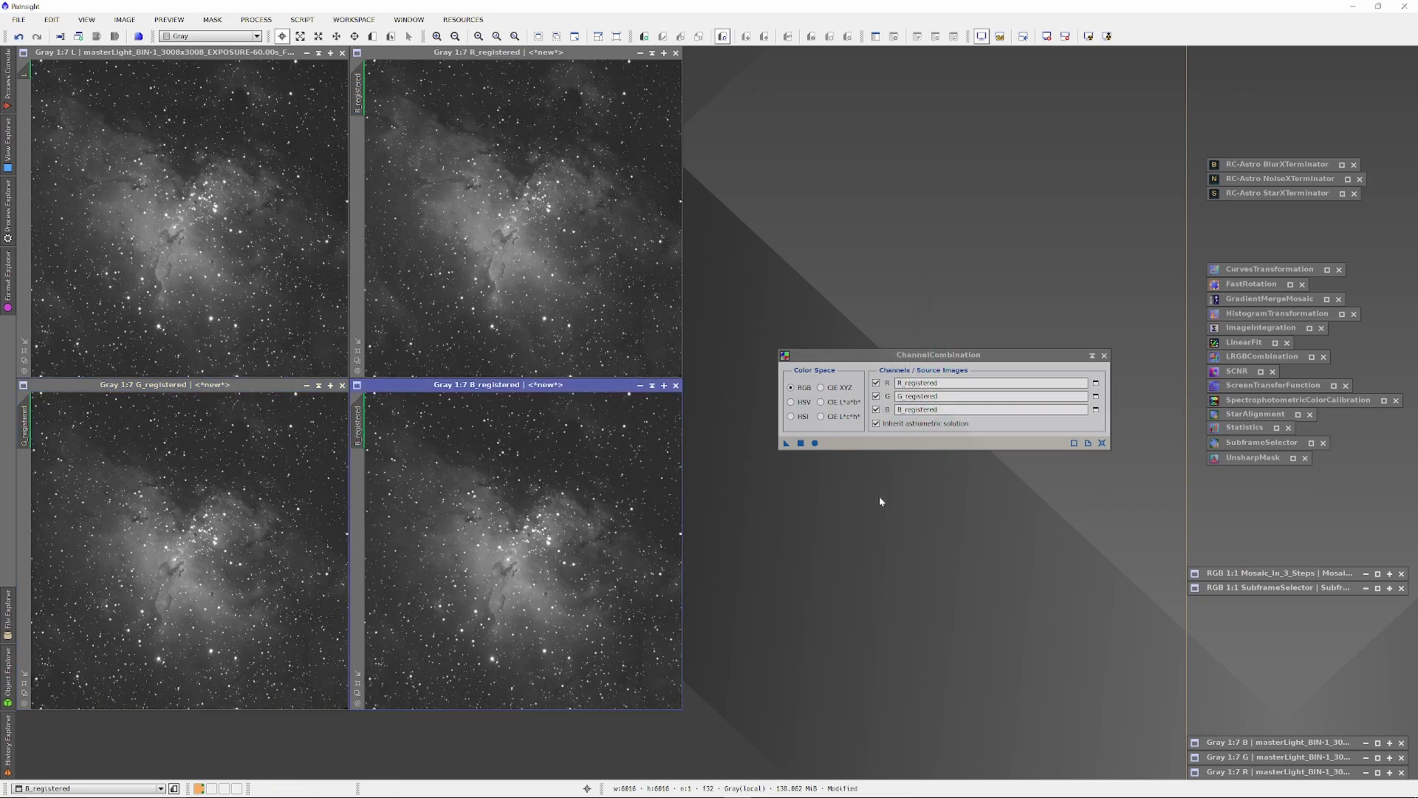
left_click_drag(812, 443, 880, 462)
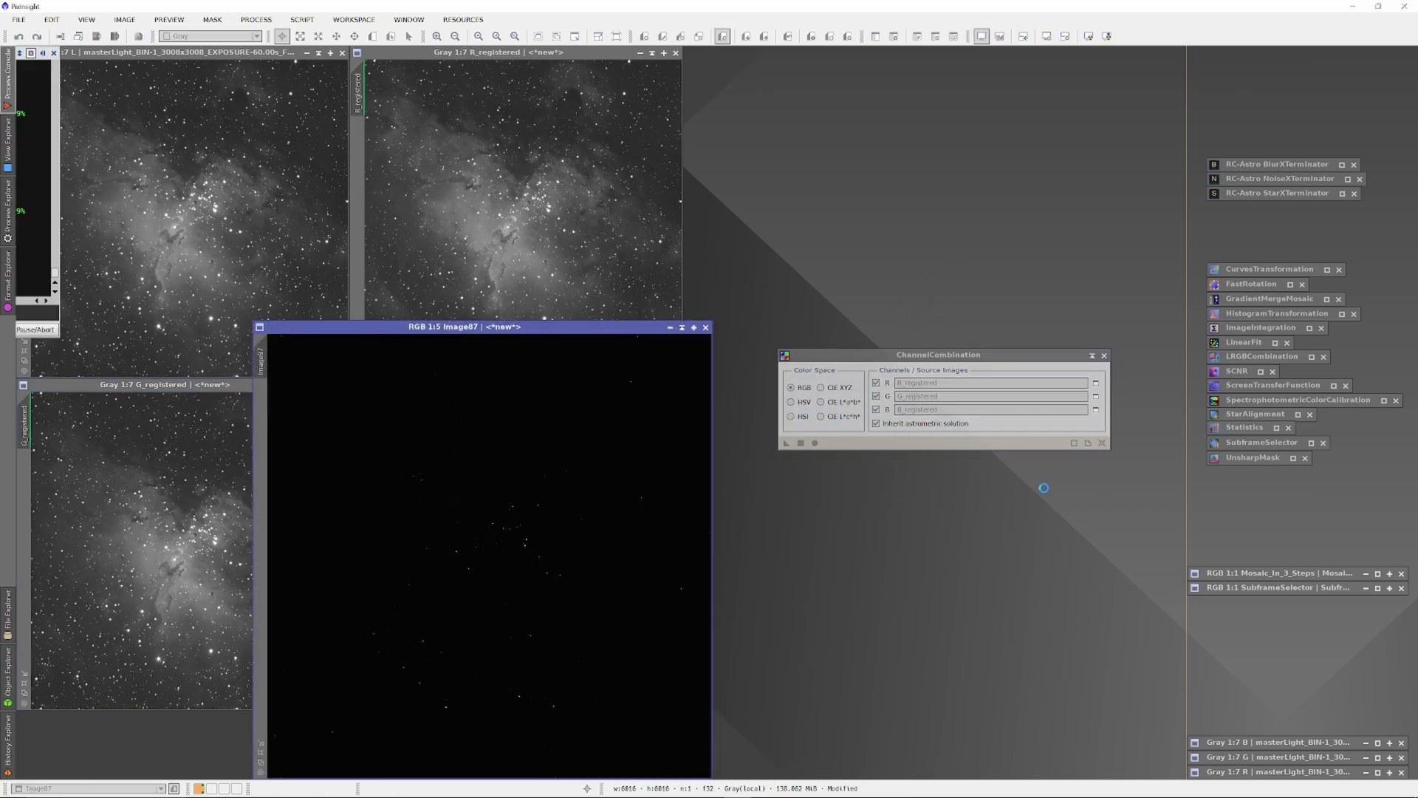
left_click(1091, 357)
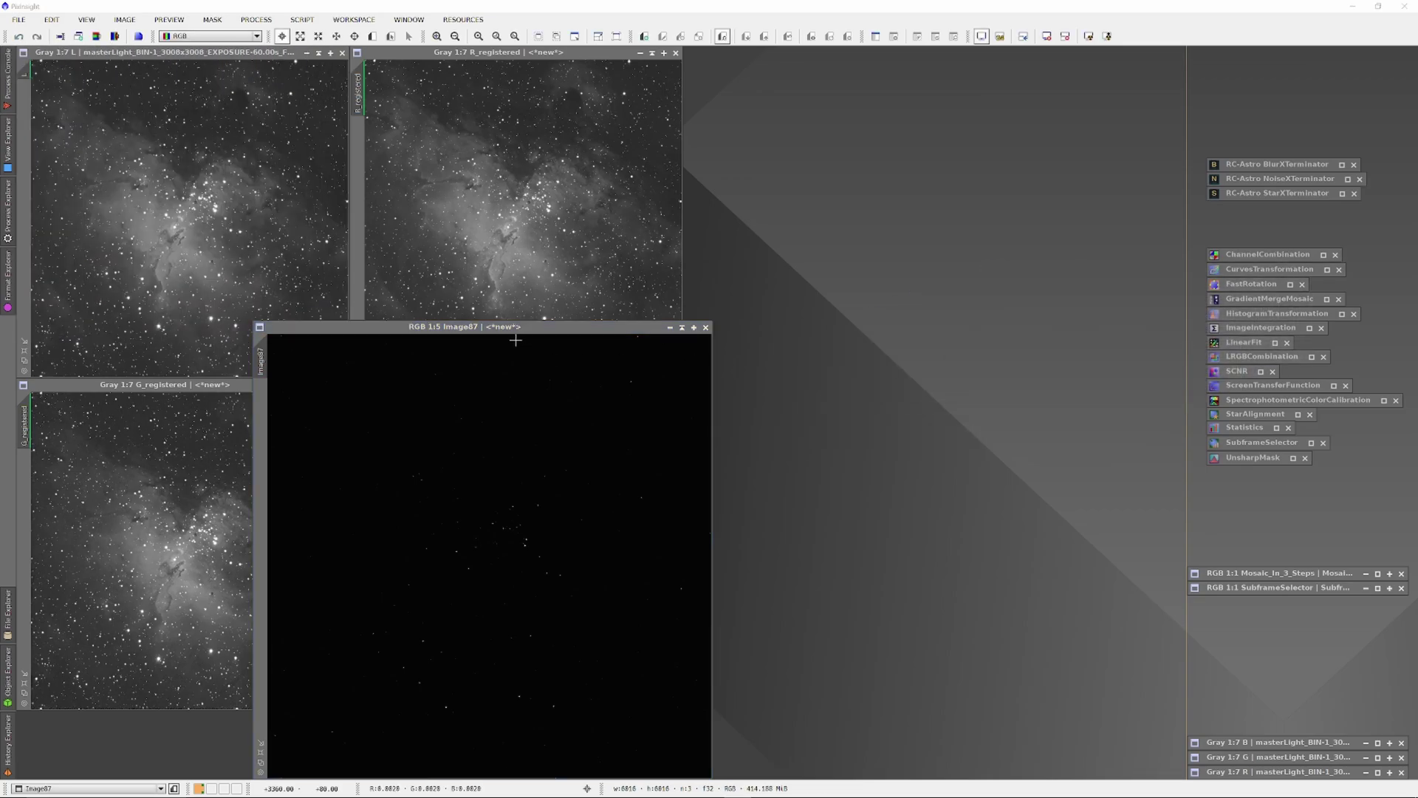
- Move the new Image87 window and rename it RGB_LF
left_click_drag(526, 329, 641, 234)
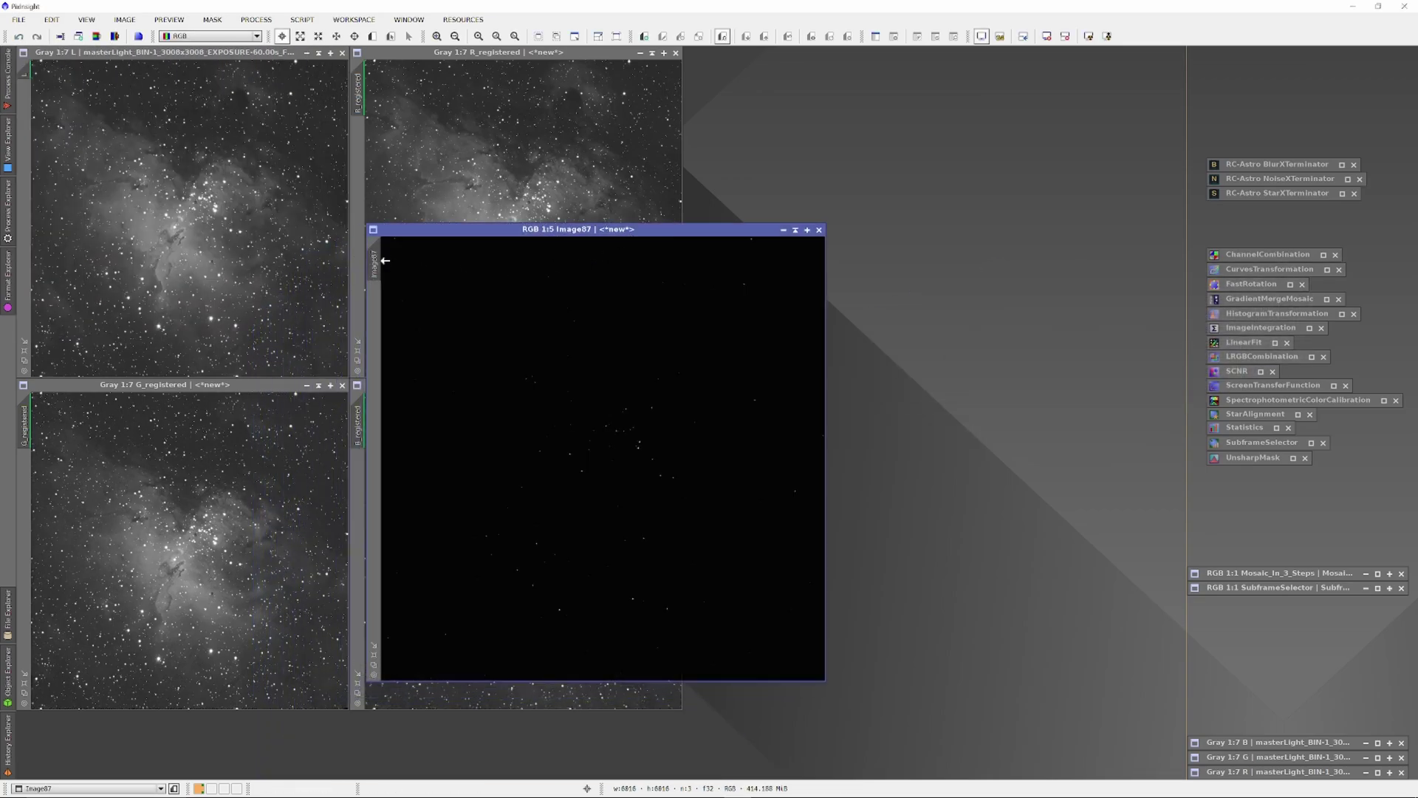
double_click(373, 269)
type("R")
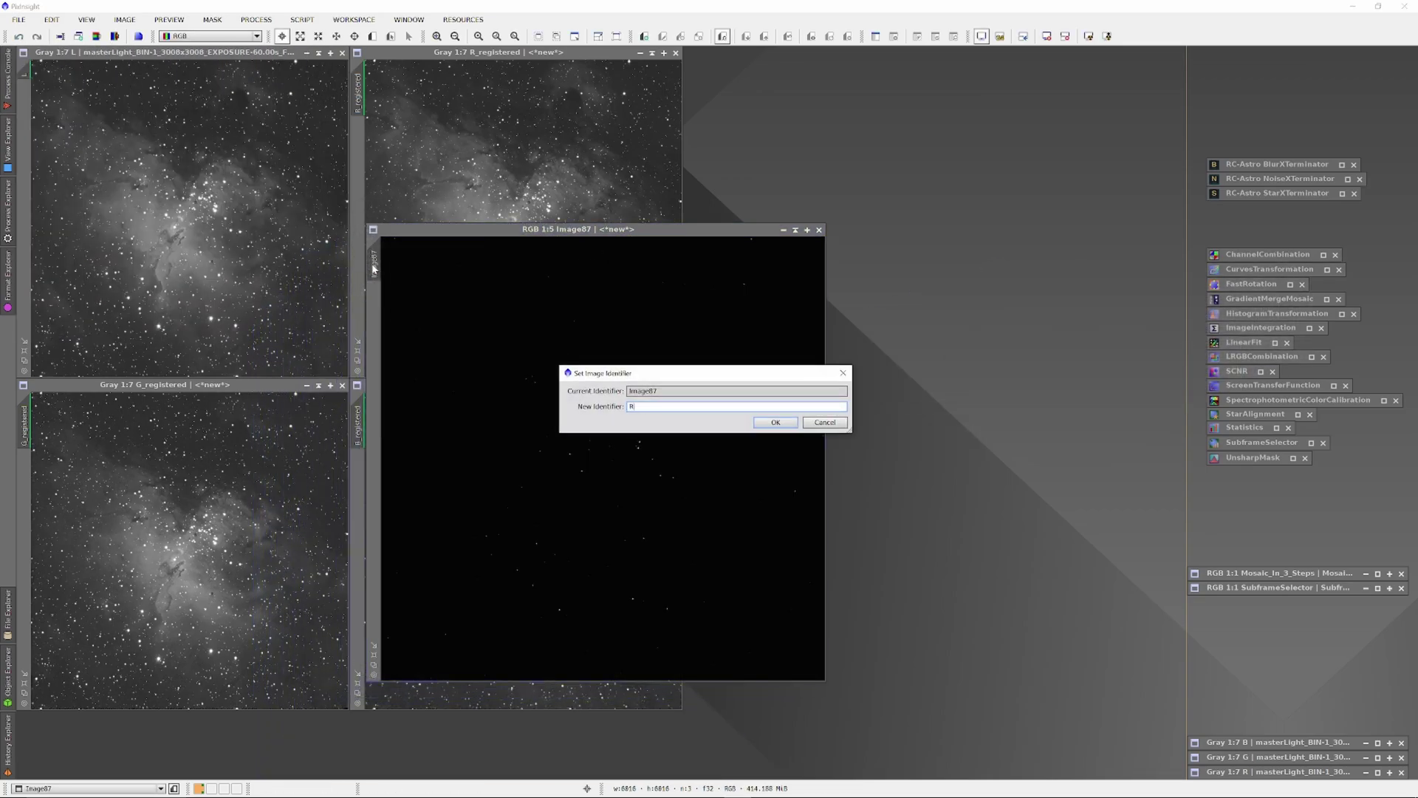
type("GB_LFG")
key("Return")
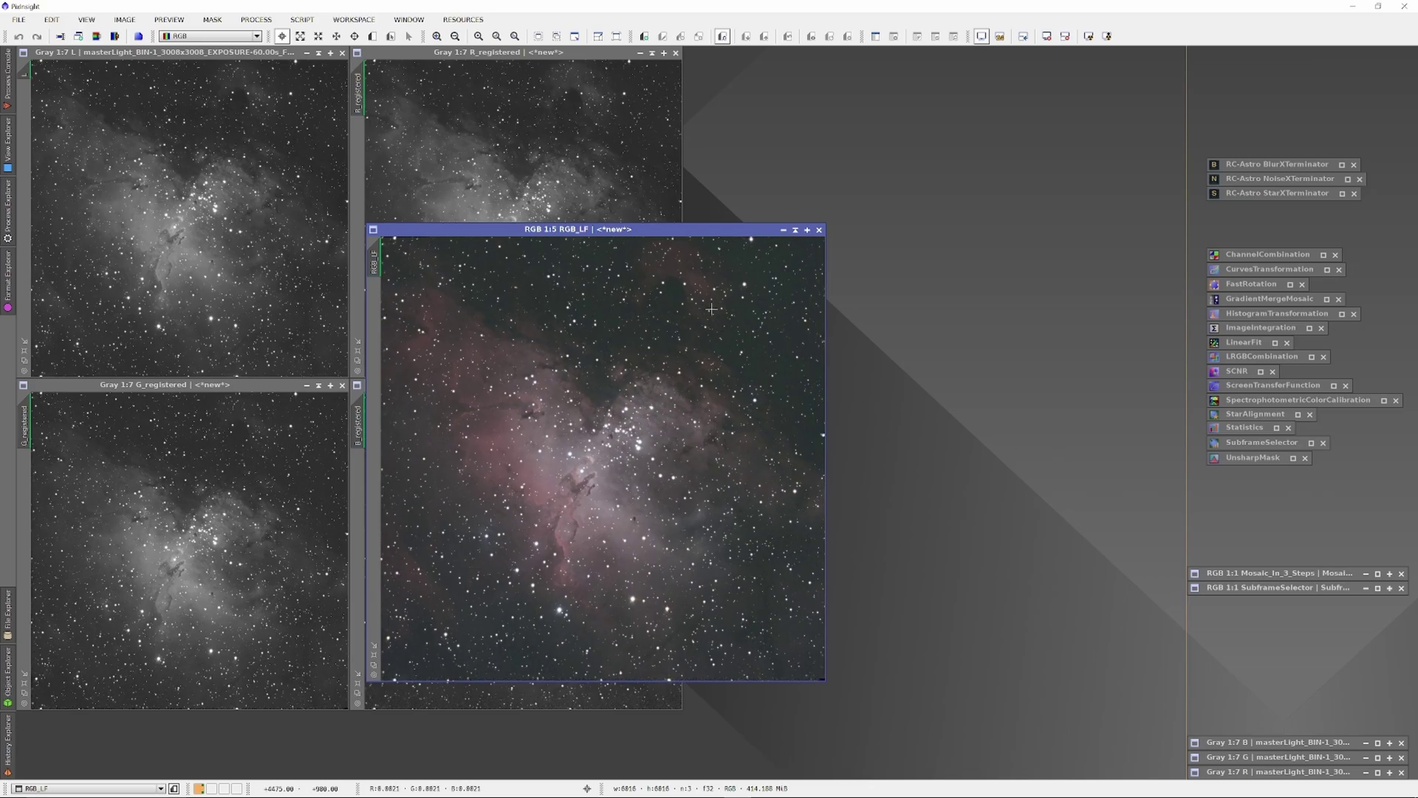
- Duplicate RGB_LF into a clone, RGB_LF_clone, and arrange both windows
left_click_drag(669, 233, 350, 237)
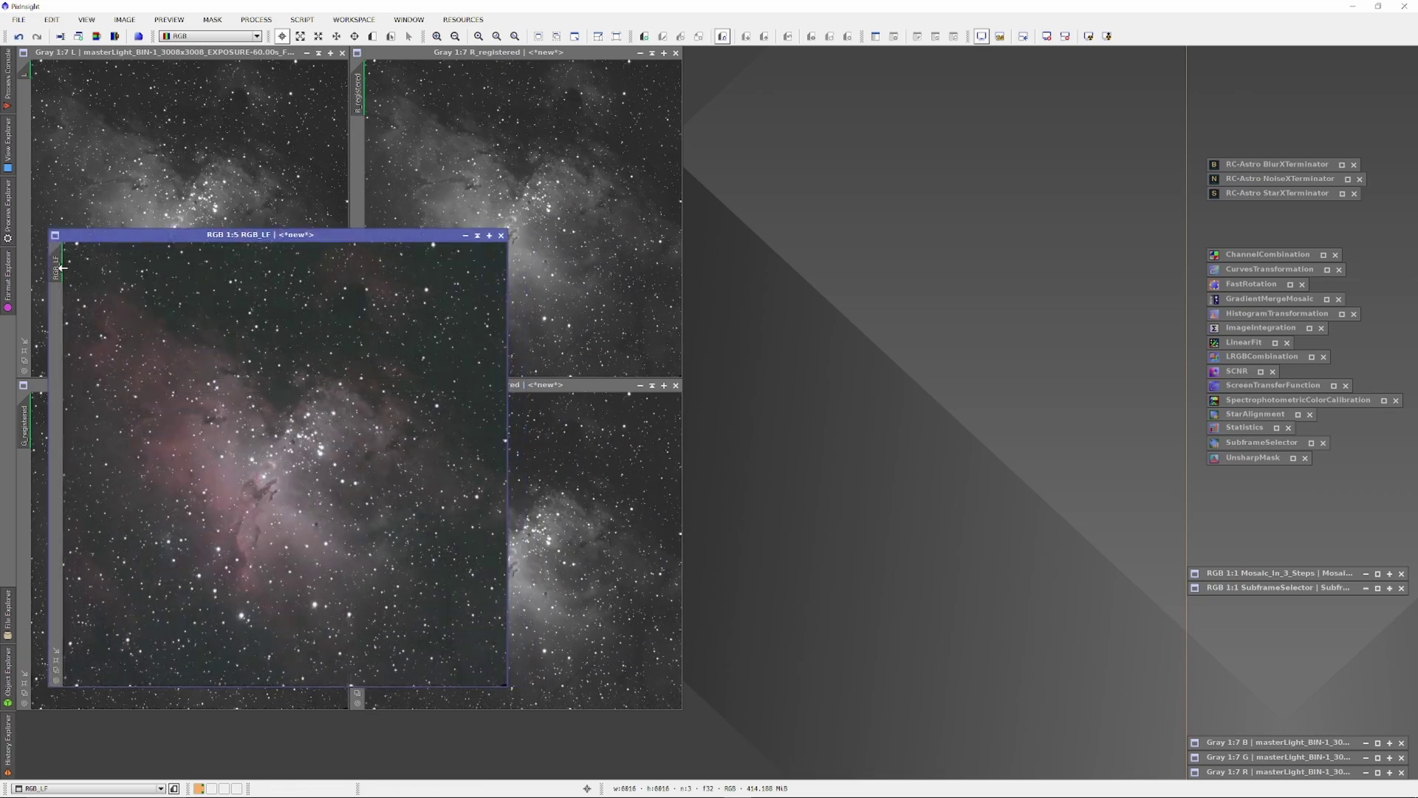
left_click_drag(57, 267, 108, 275)
left_click_drag(257, 253, 416, 210)
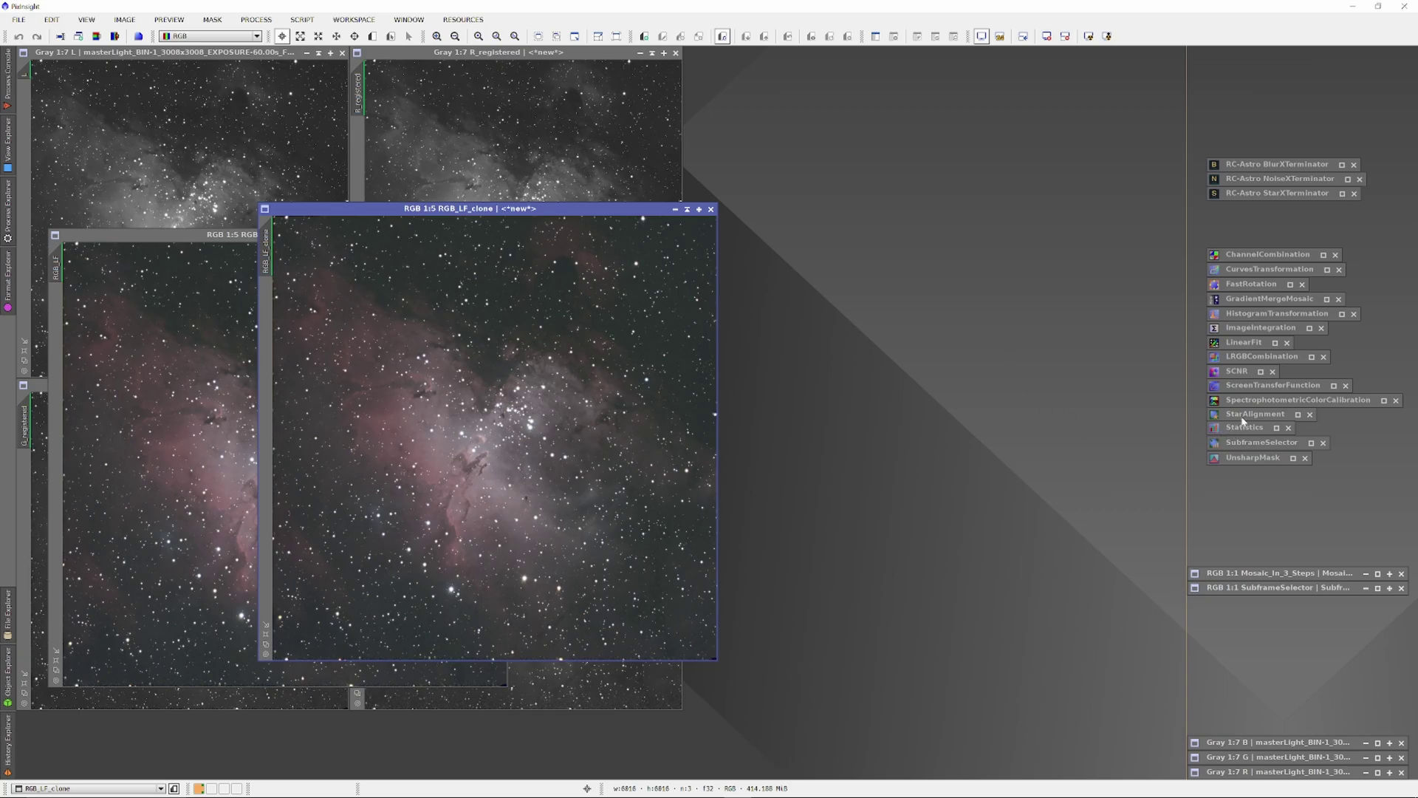
- Permanently stretch RGB_LF_clone by transferring the STF auto stretch into HistogramTransformation
double_click(1254, 386)
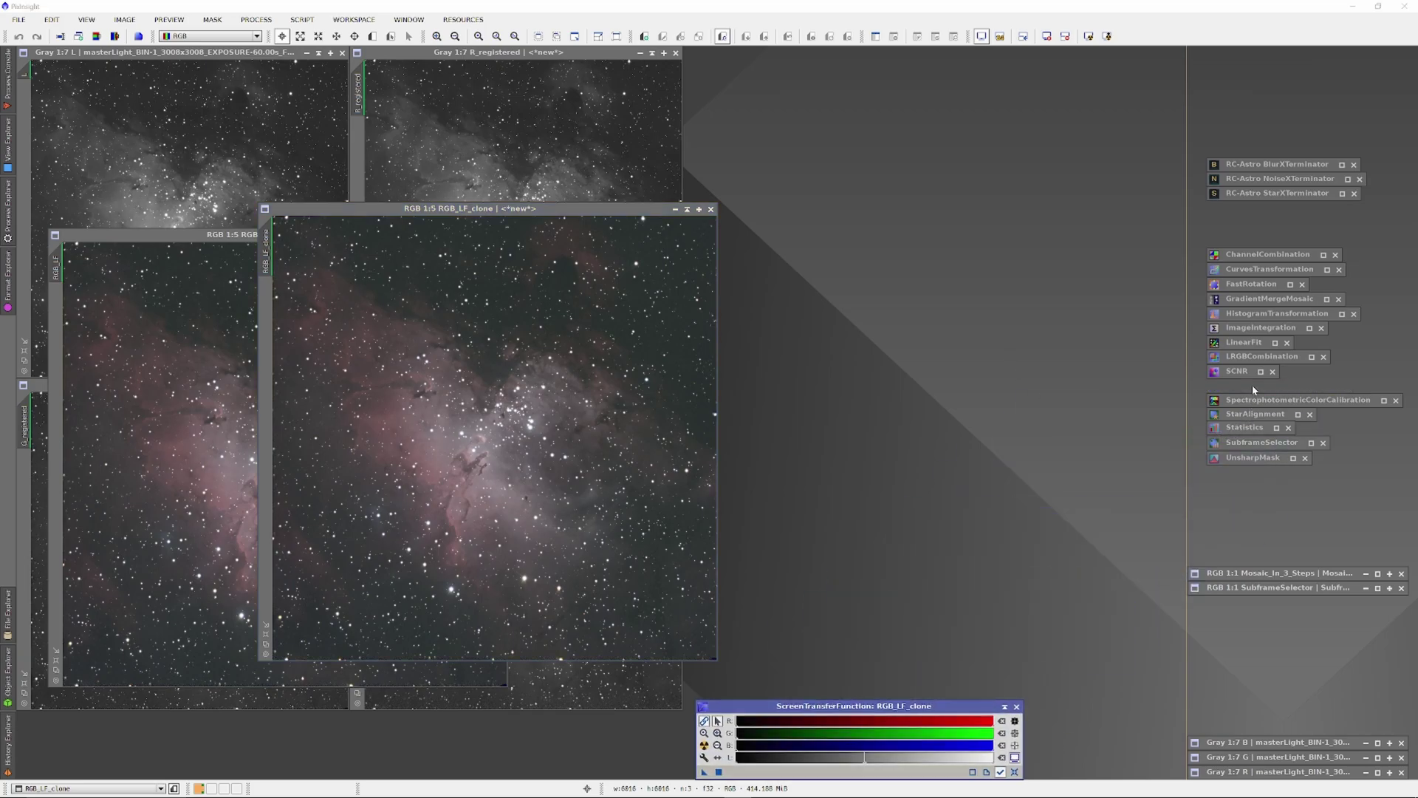
double_click(1249, 313)
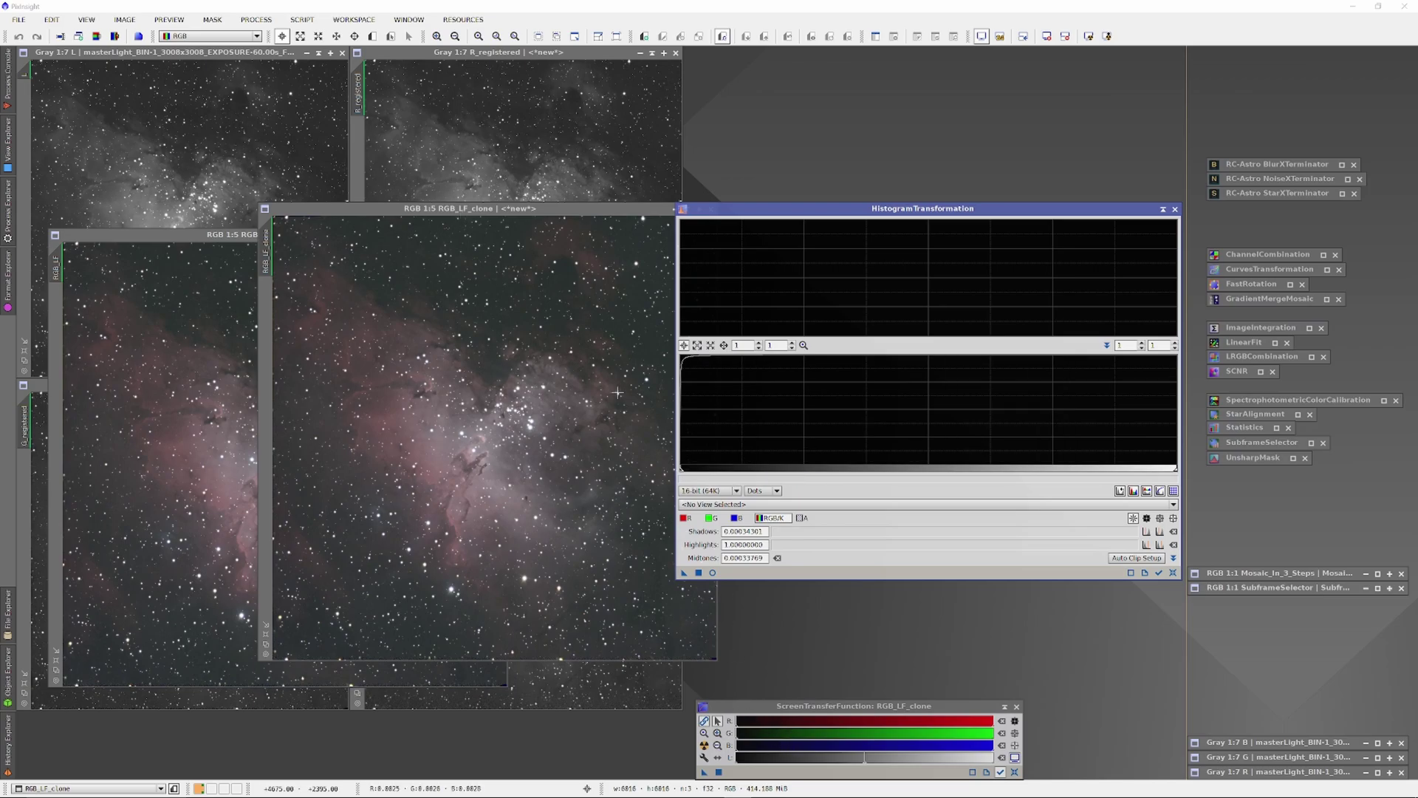
left_click(443, 214)
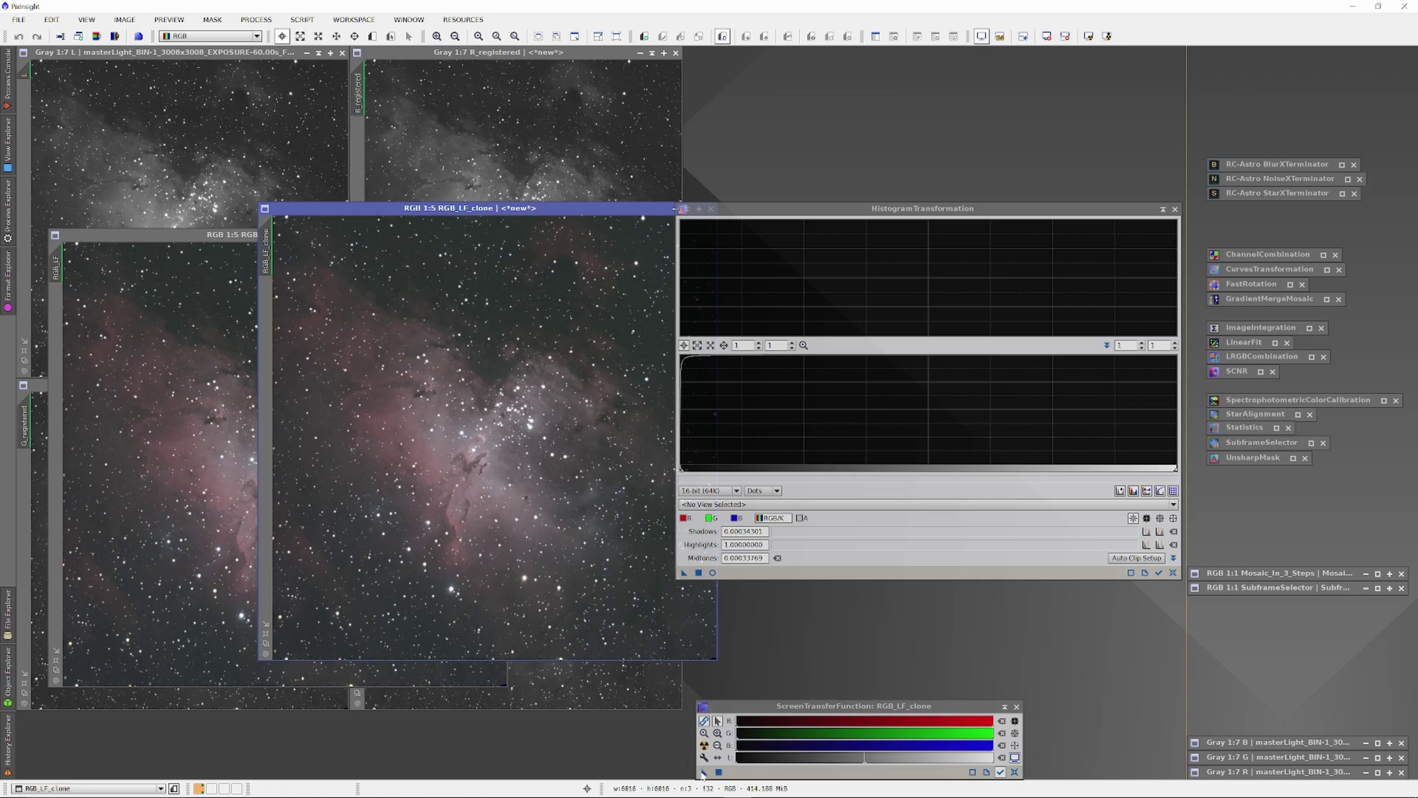
left_click_drag(704, 771, 692, 580)
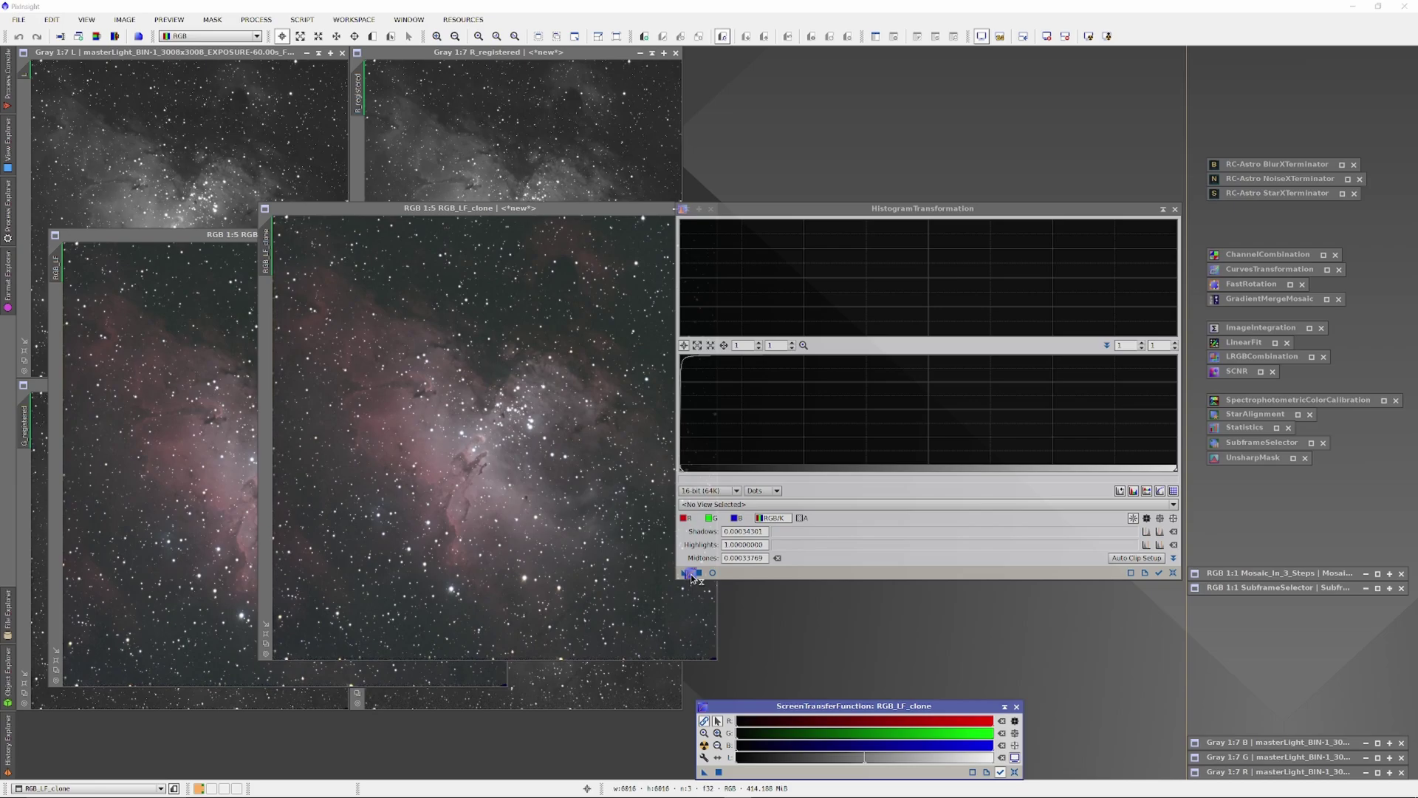
left_click_drag(692, 578, 693, 578)
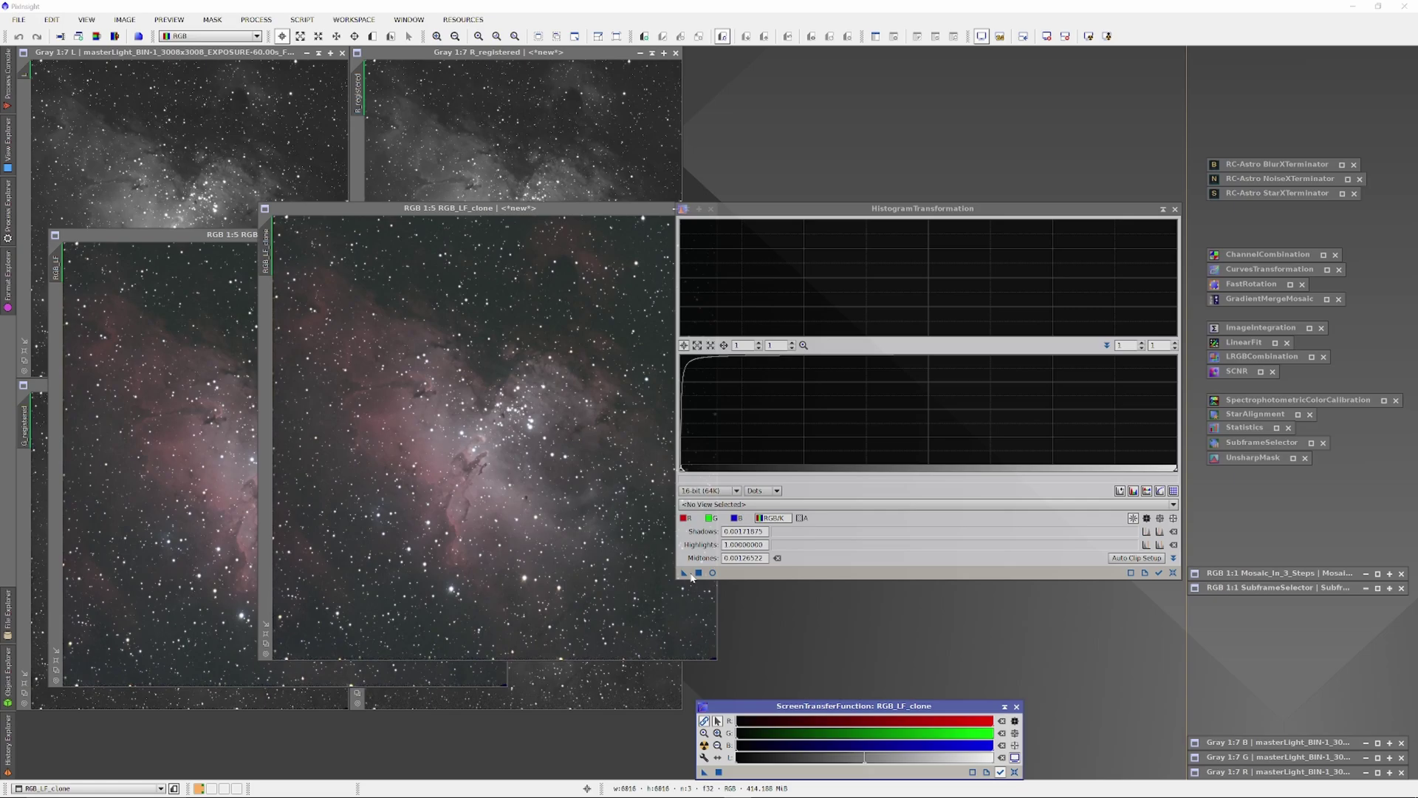
left_click_drag(685, 574, 632, 561)
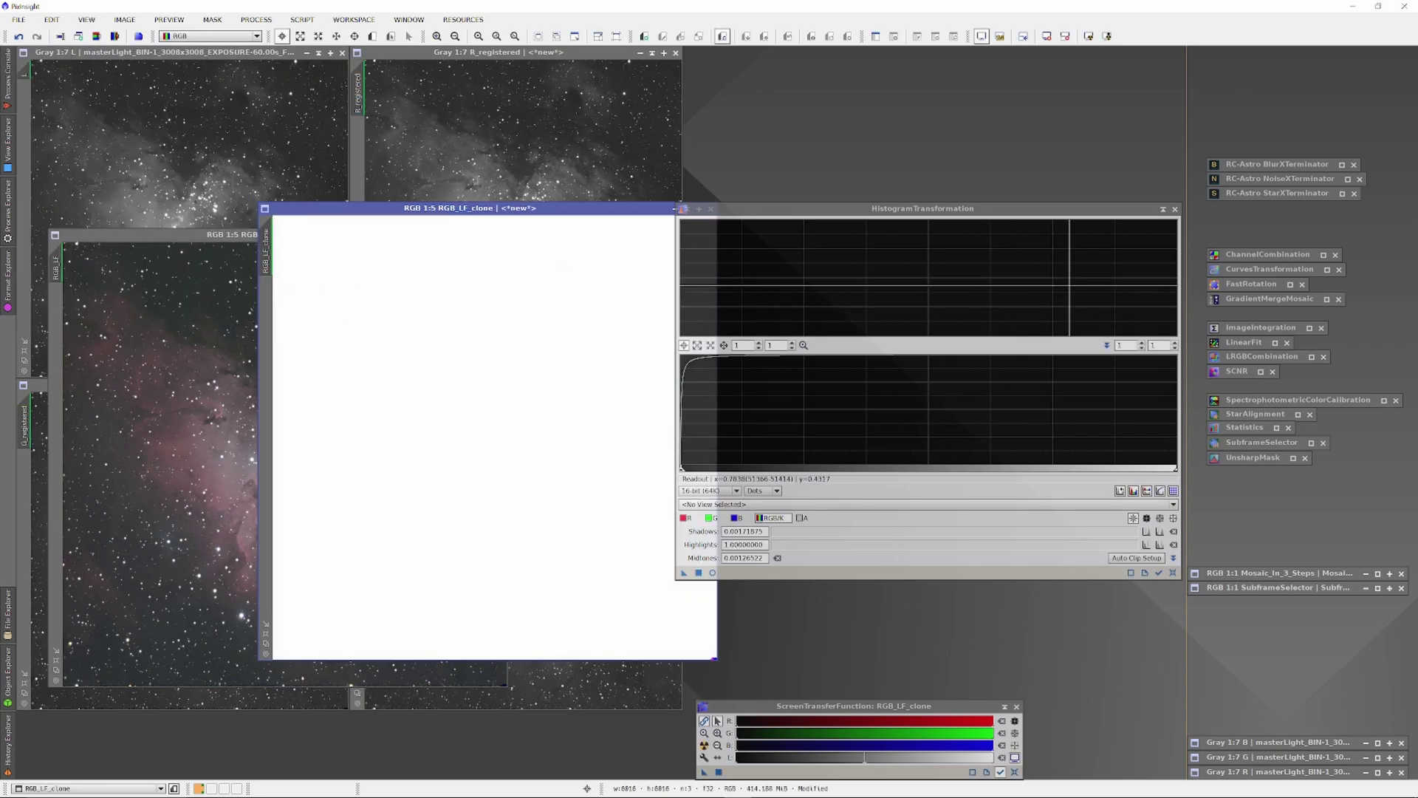
- Minimise HistogramTransformation and clear the screen stretch on RGB_LF_clone
left_click(1161, 210)
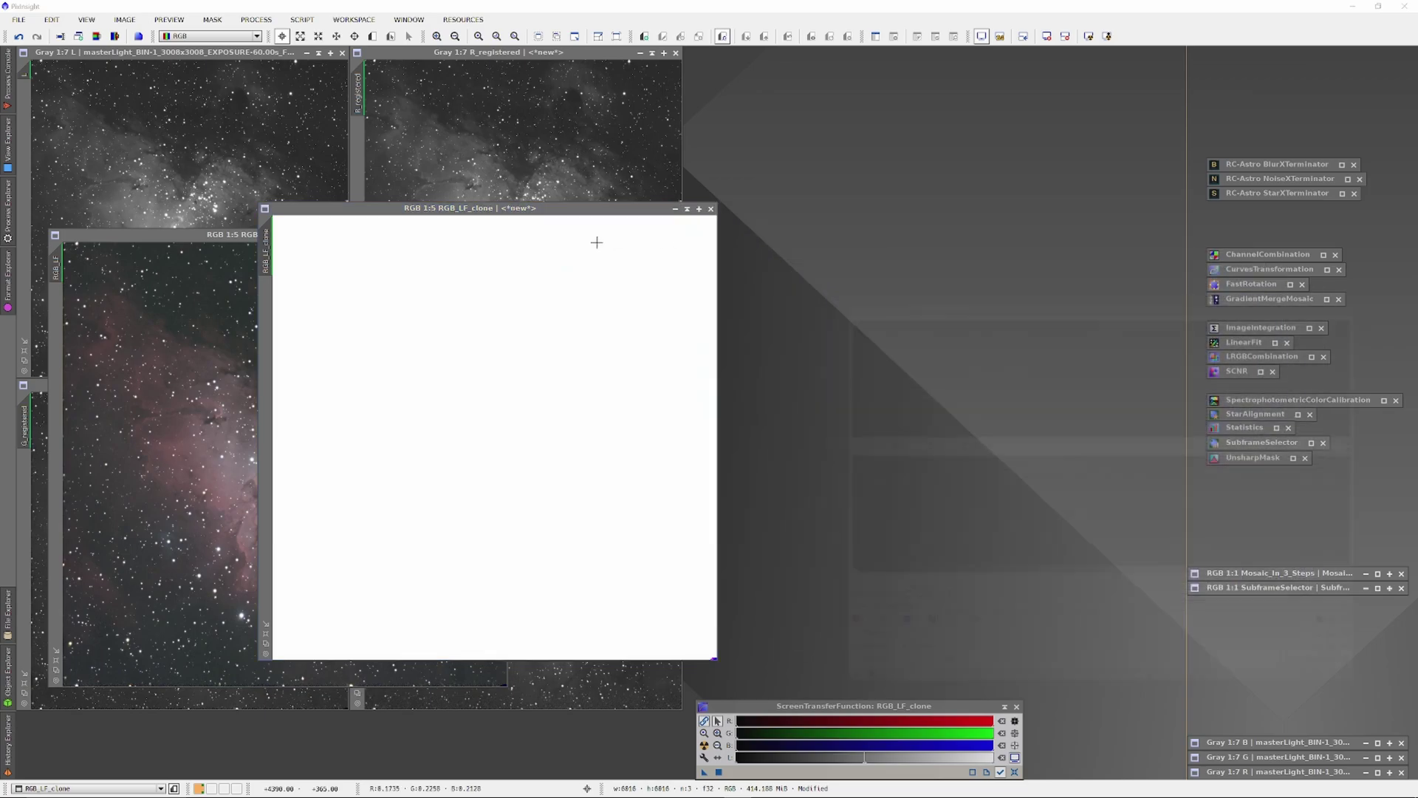
left_click(574, 212)
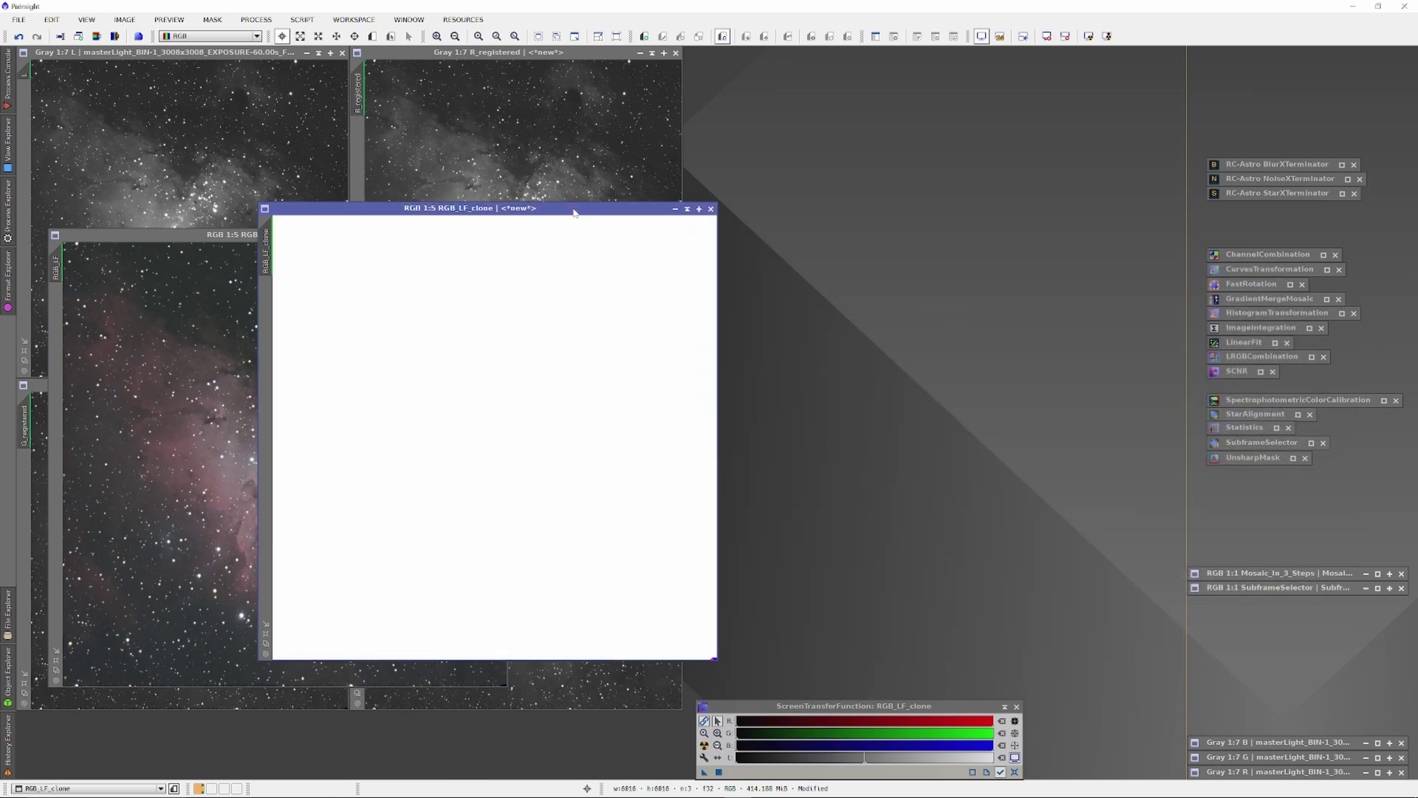
key("ctrl+a")
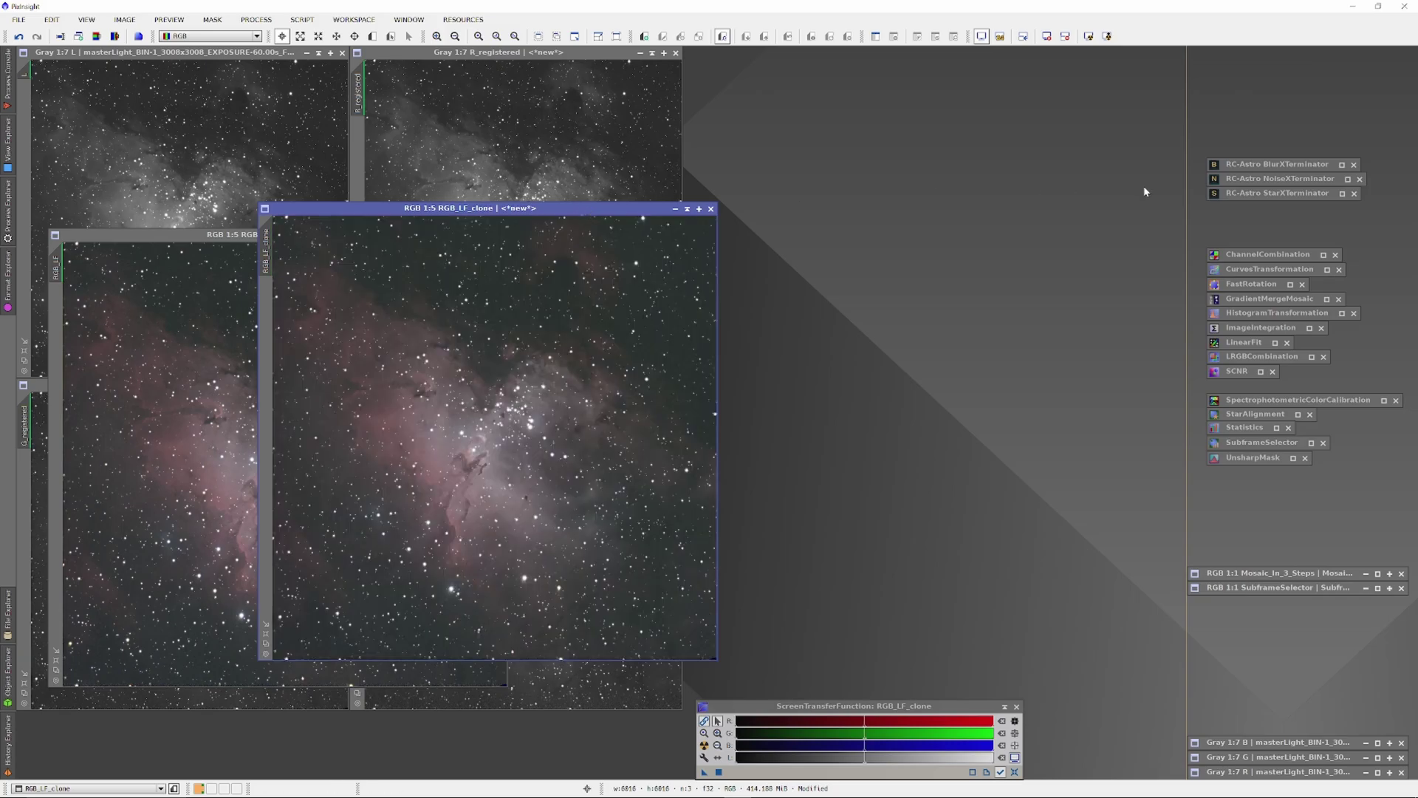
double_click(1252, 179)
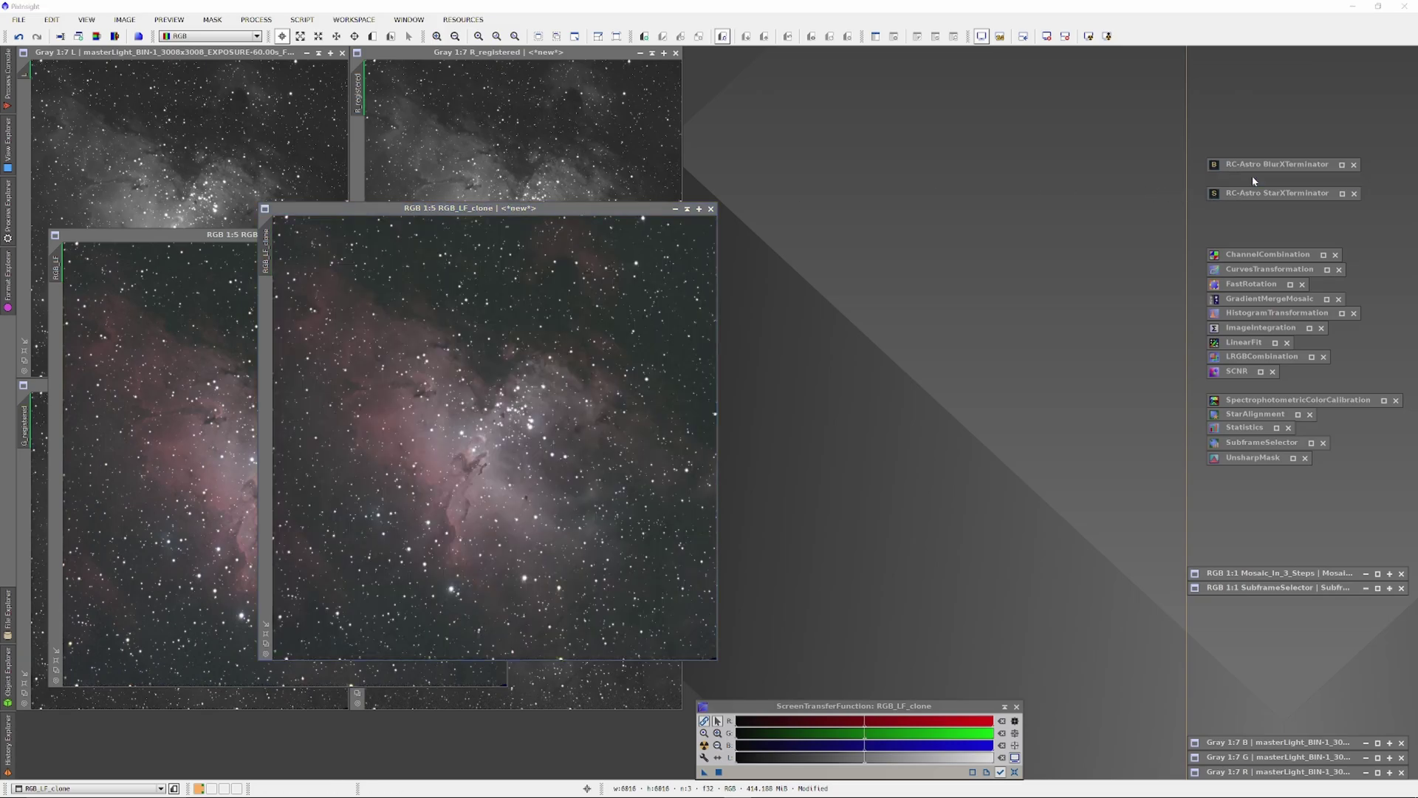
- Denoise RGB_LF_clone with NoiseXTerminator
left_click(797, 164)
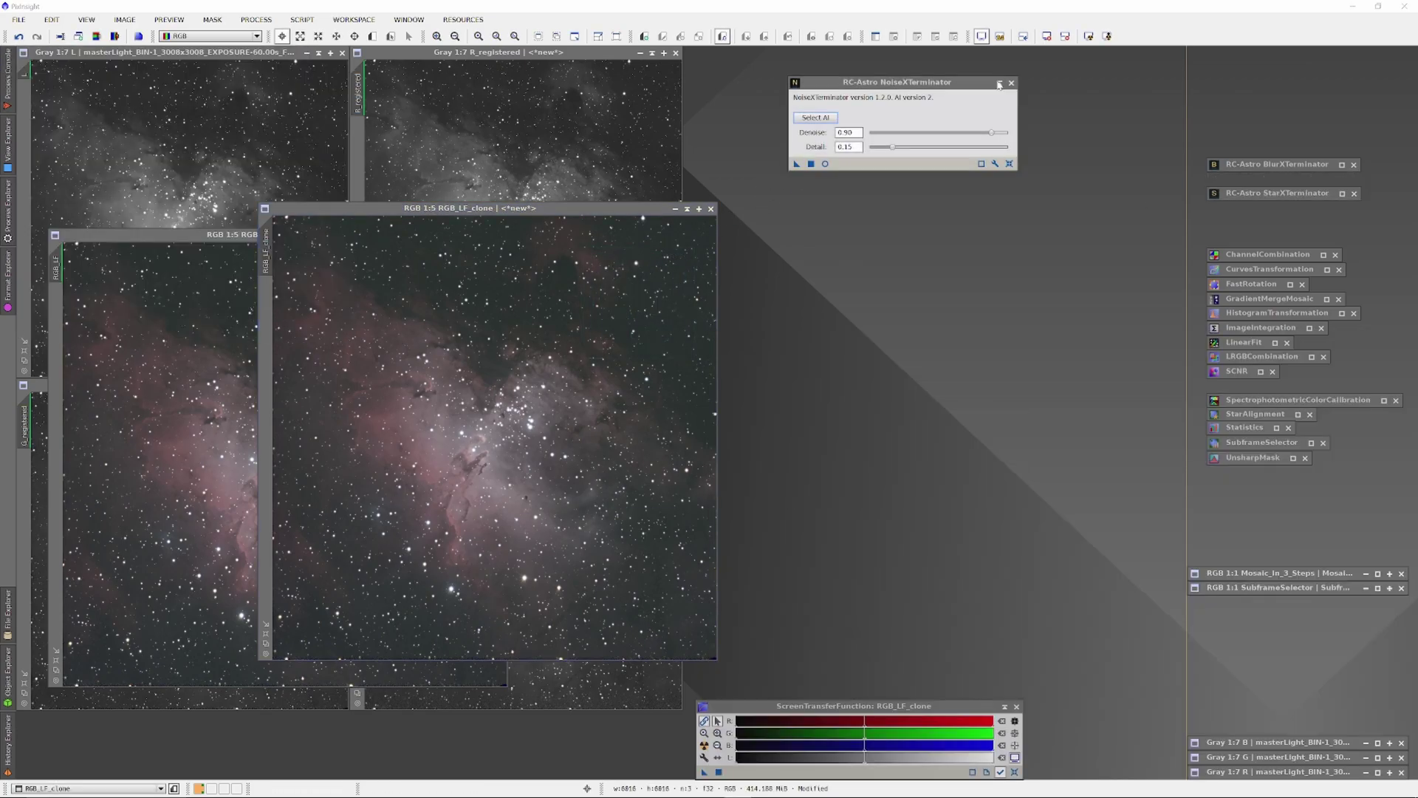
left_click(999, 82)
double_click(1256, 192)
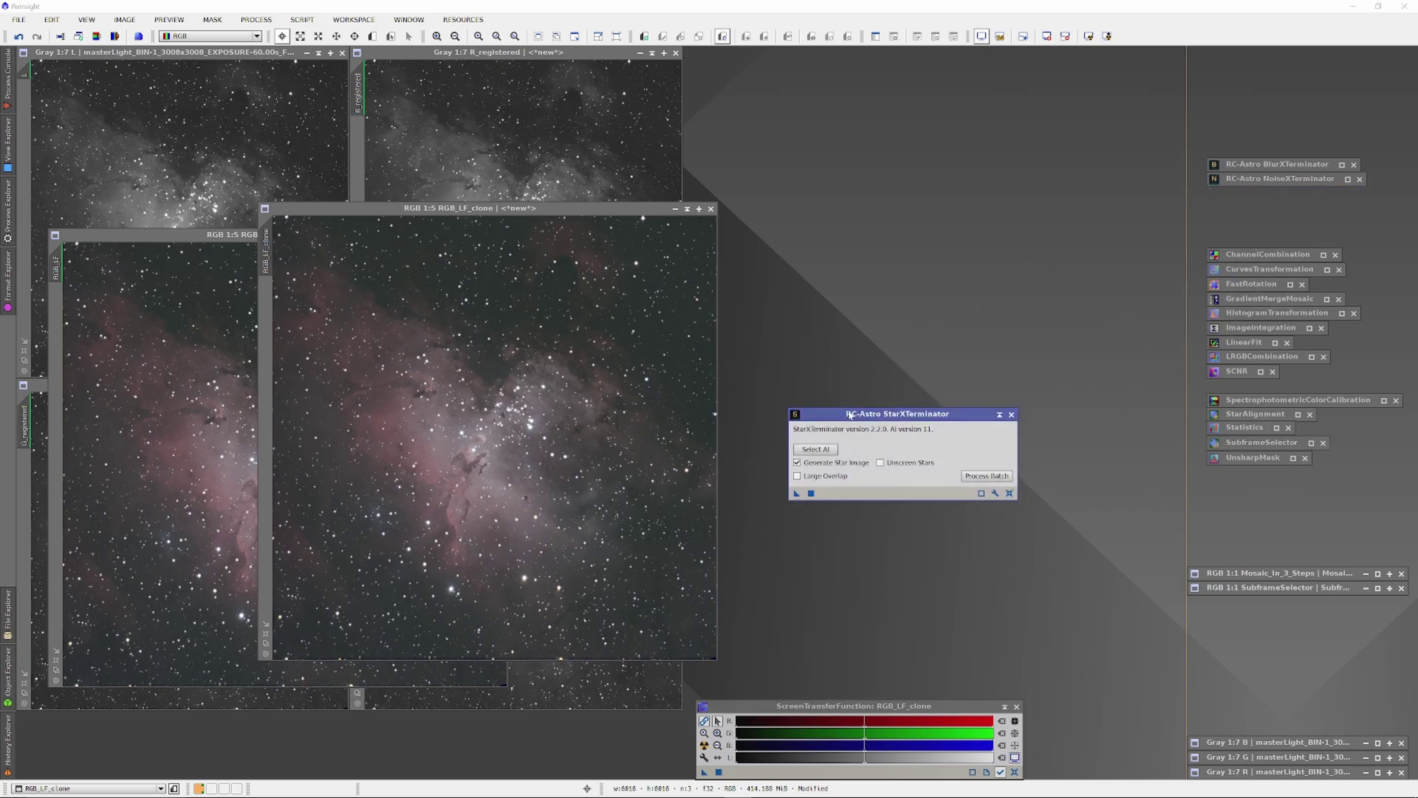
- Remove stars from RGB_LF_clone using StarXTerminator.11.pb with Large Overlap, creating RGB_LF_clone_stars
left_click(816, 449)
left_click(895, 421)
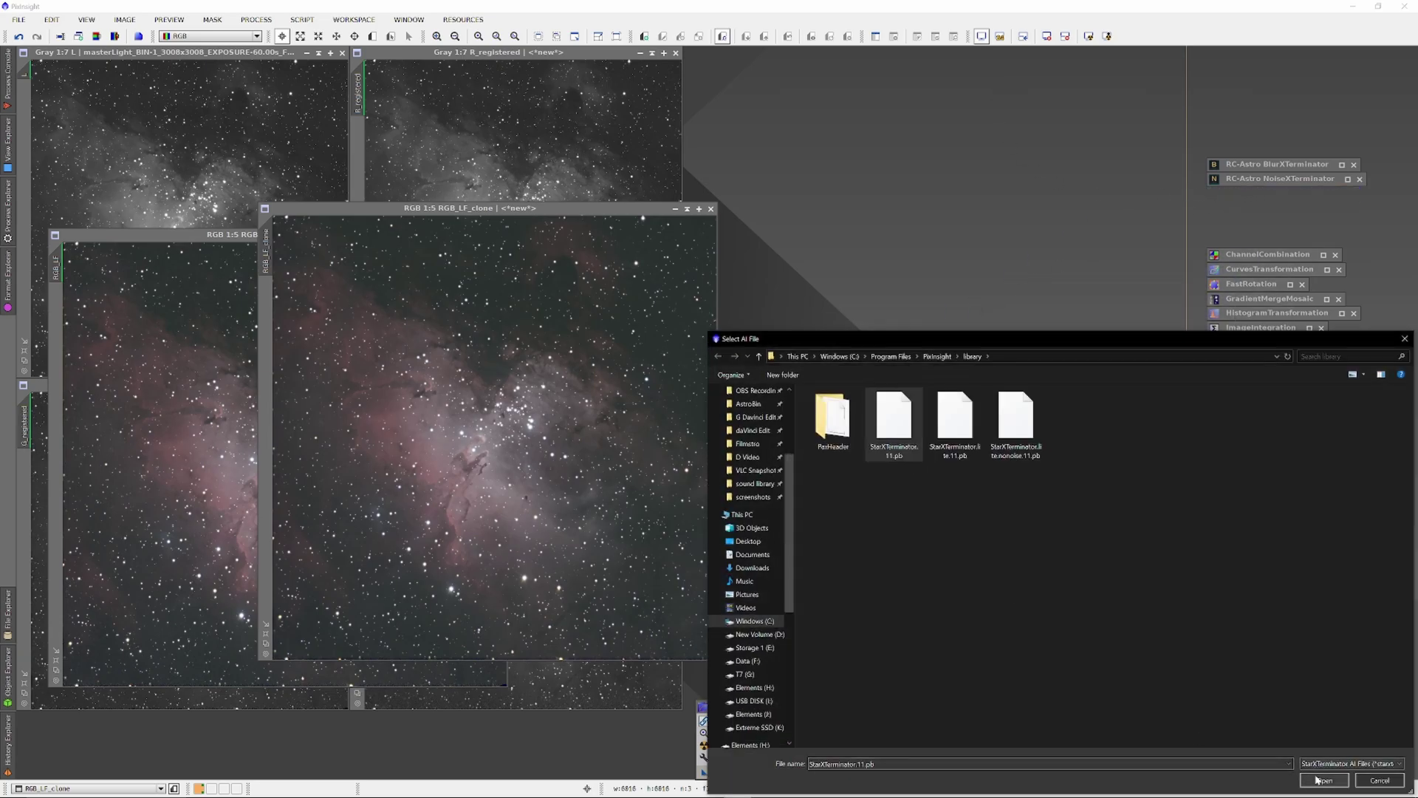
left_click(1324, 780)
left_click(798, 477)
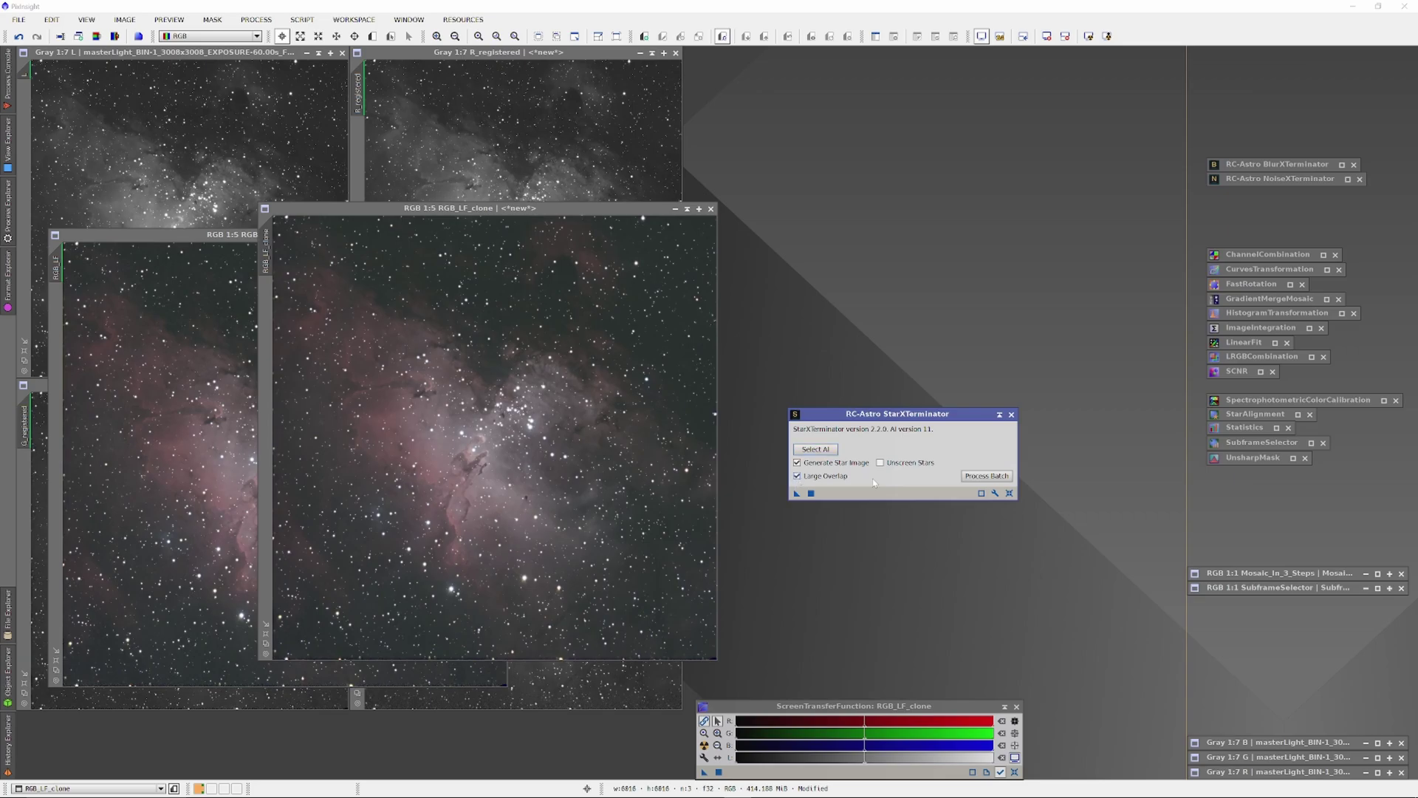
left_click(812, 493)
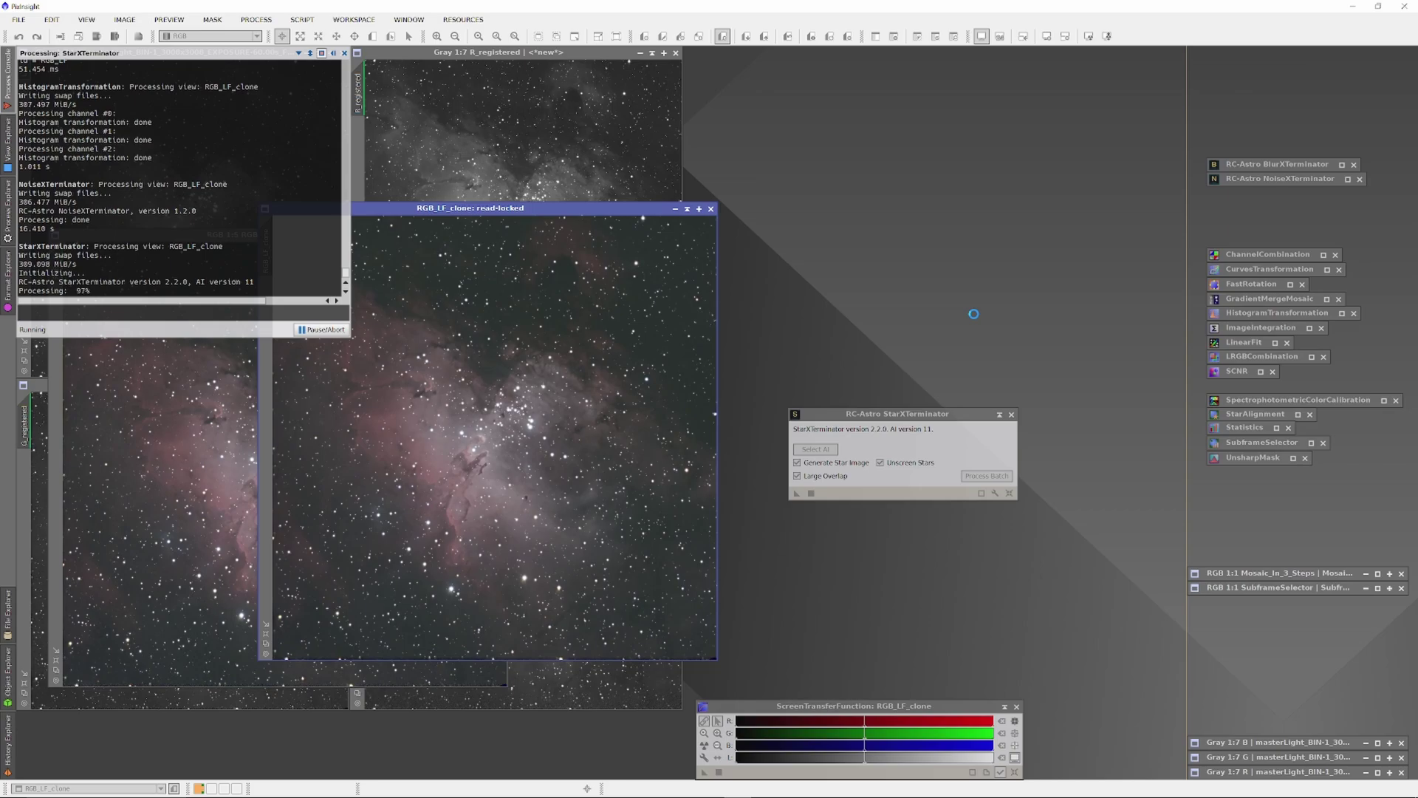
left_click(999, 414)
- Save RGB_LF_clone_stars as a TIFF in PROCS_3DaysData and park its icon in the side column
left_click_drag(469, 59, 632, 167)
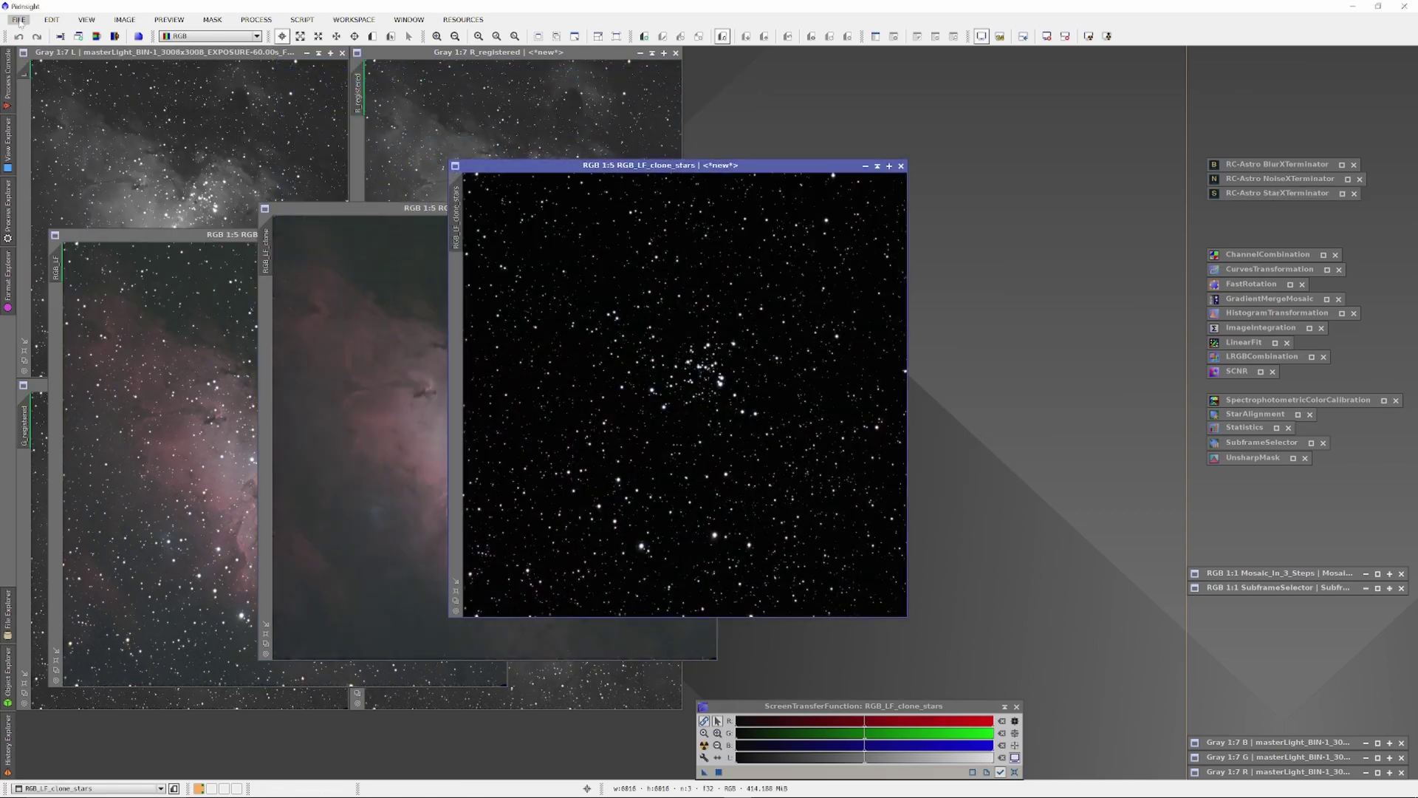
left_click(18, 19)
left_click(228, 185)
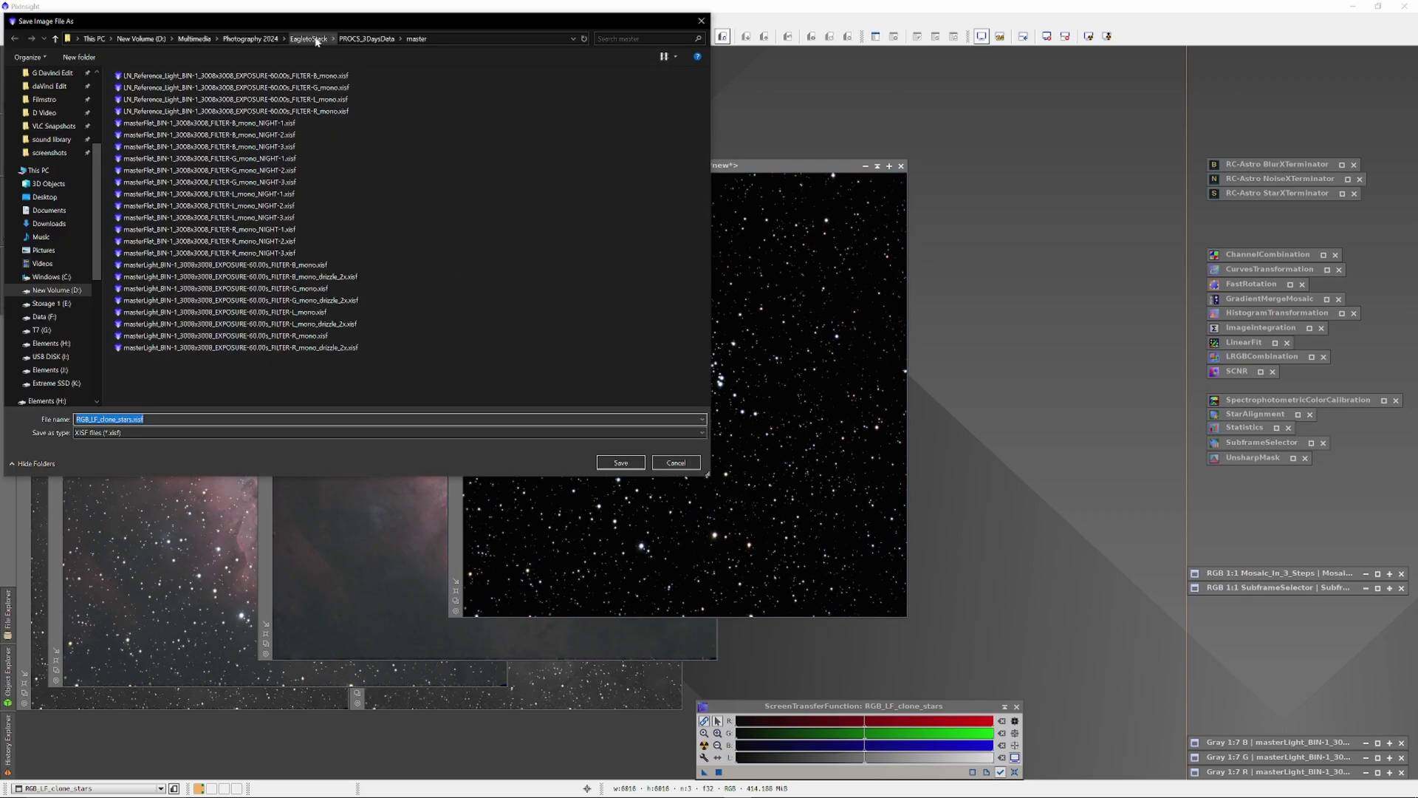
left_click(367, 38)
left_click(440, 433)
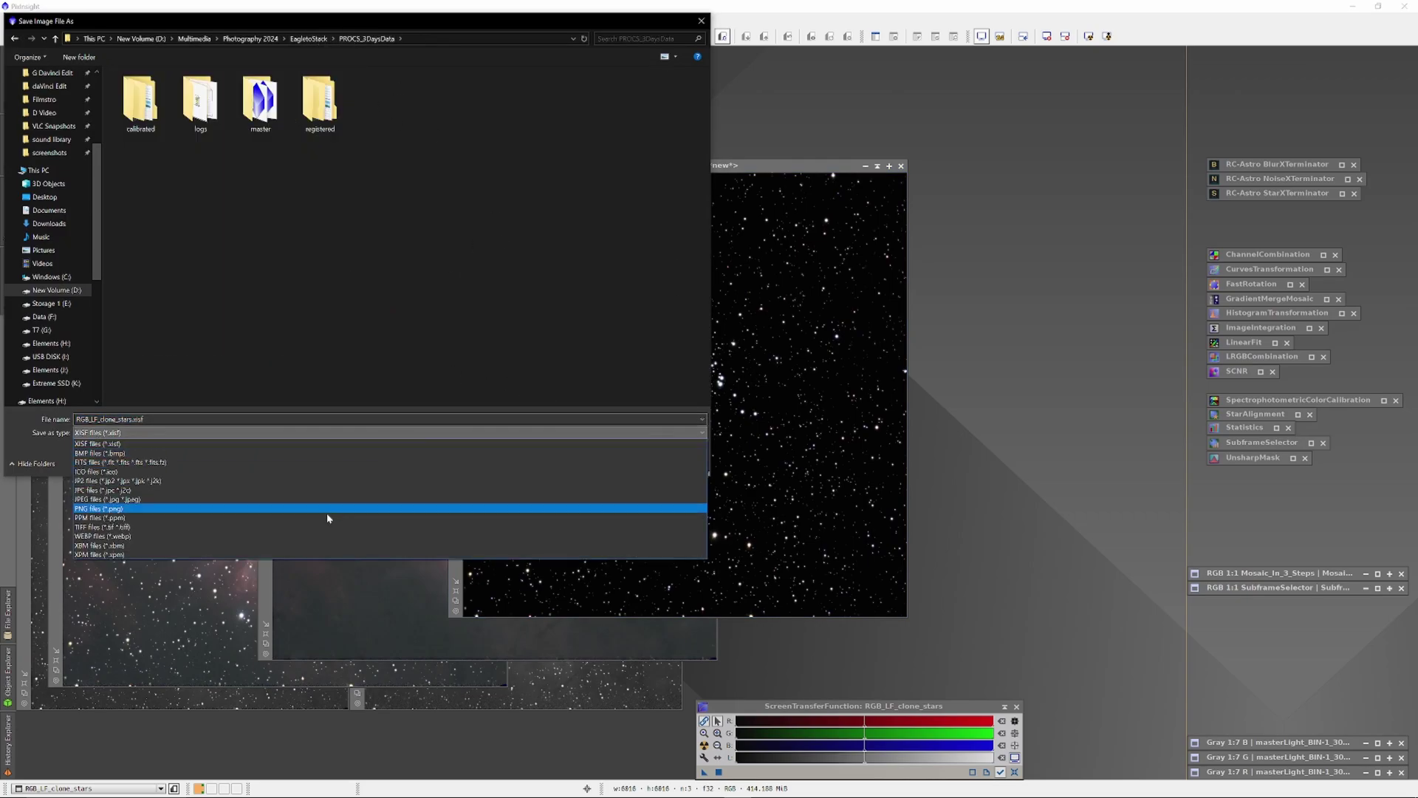
left_click(317, 522)
left_click(613, 464)
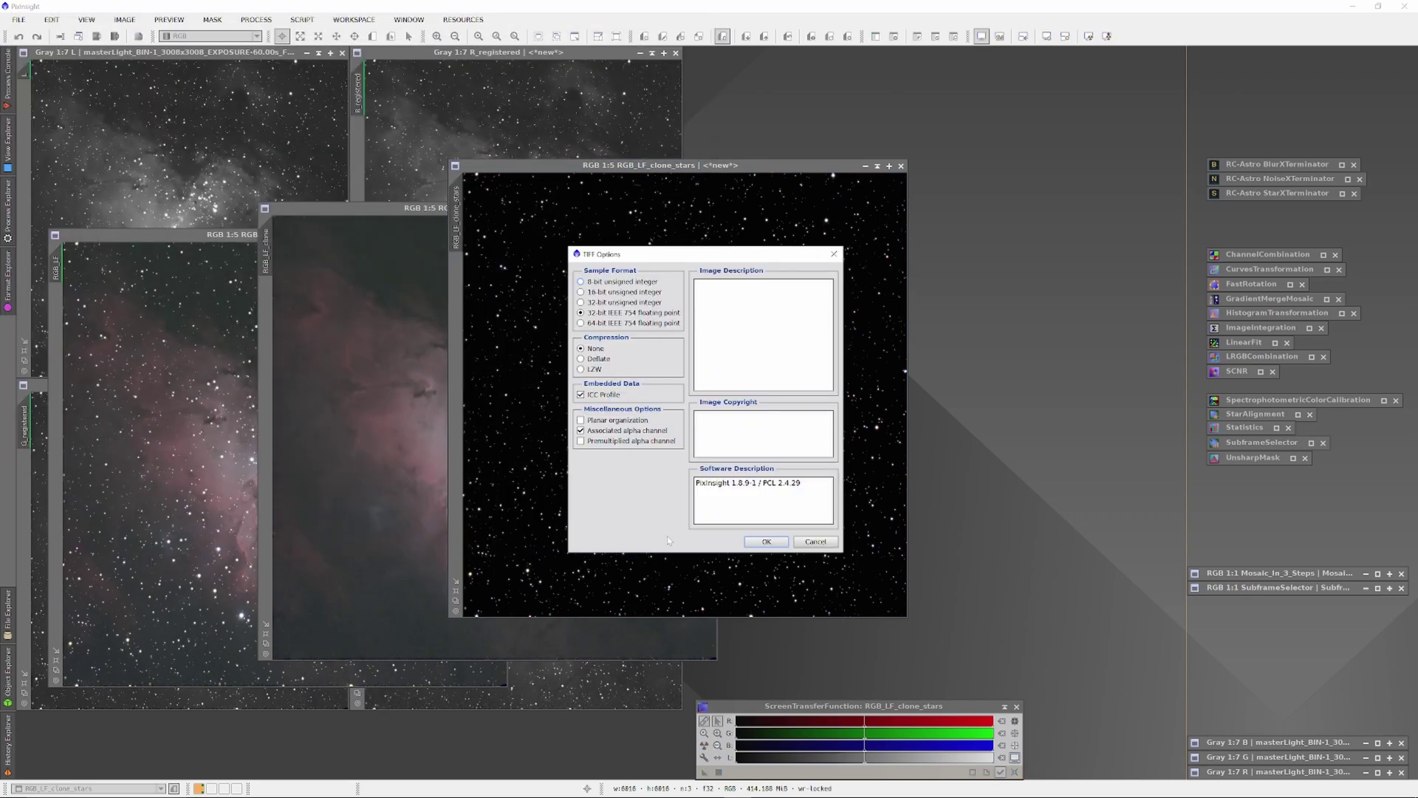
left_click(767, 541)
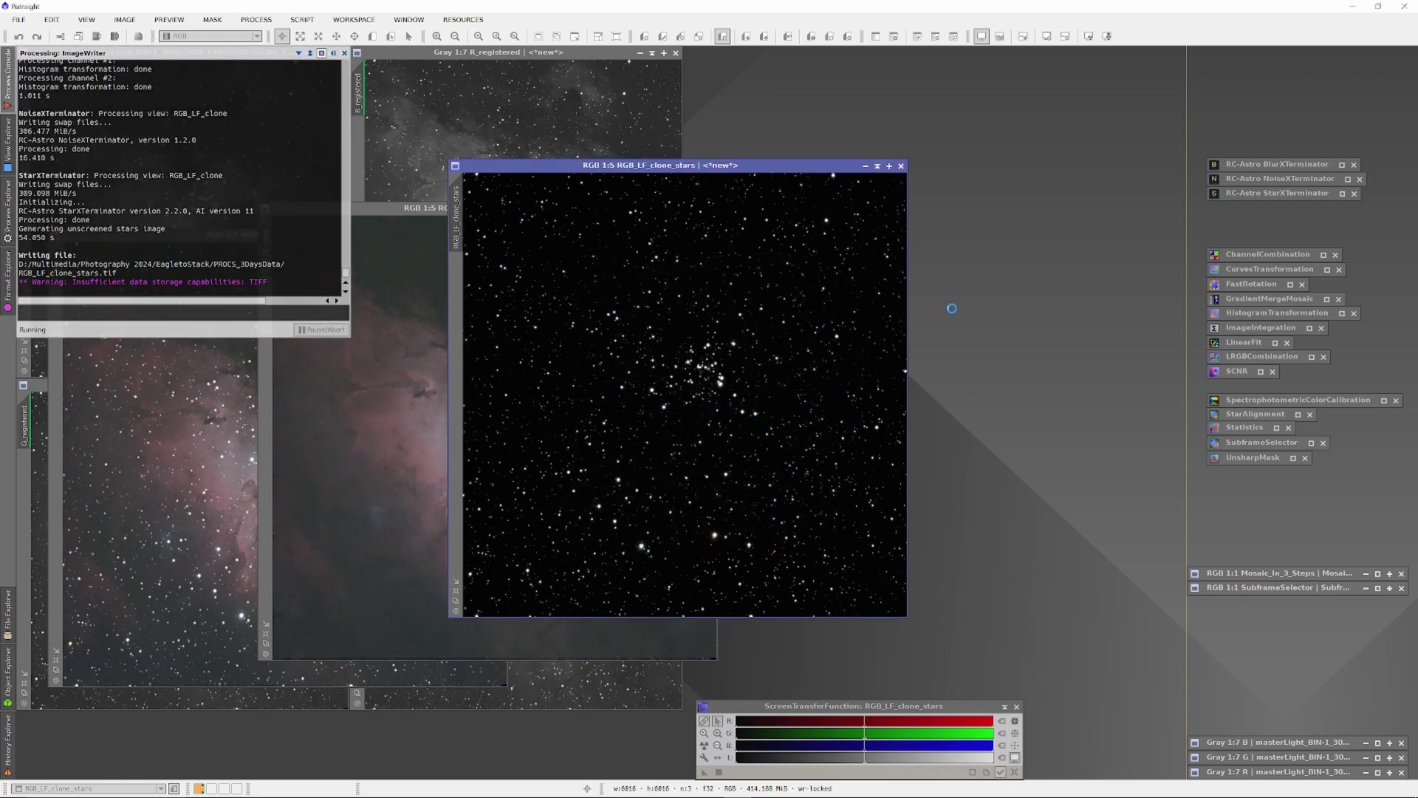
left_click(865, 165)
left_click_drag(650, 388, 1264, 64)
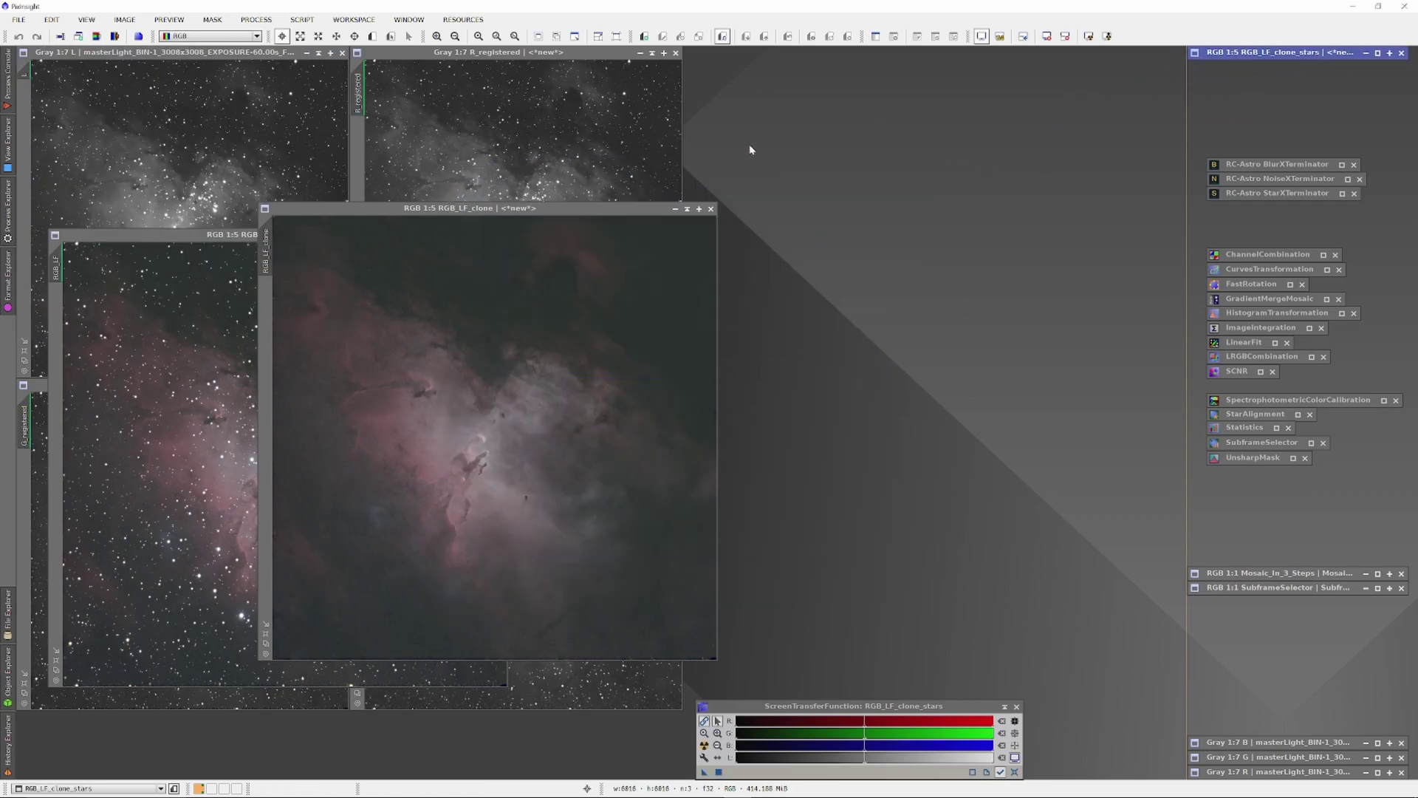
- Iconize RGB_LF_clone to the side column and move RGB_LF to the workspace centre
left_click(687, 210)
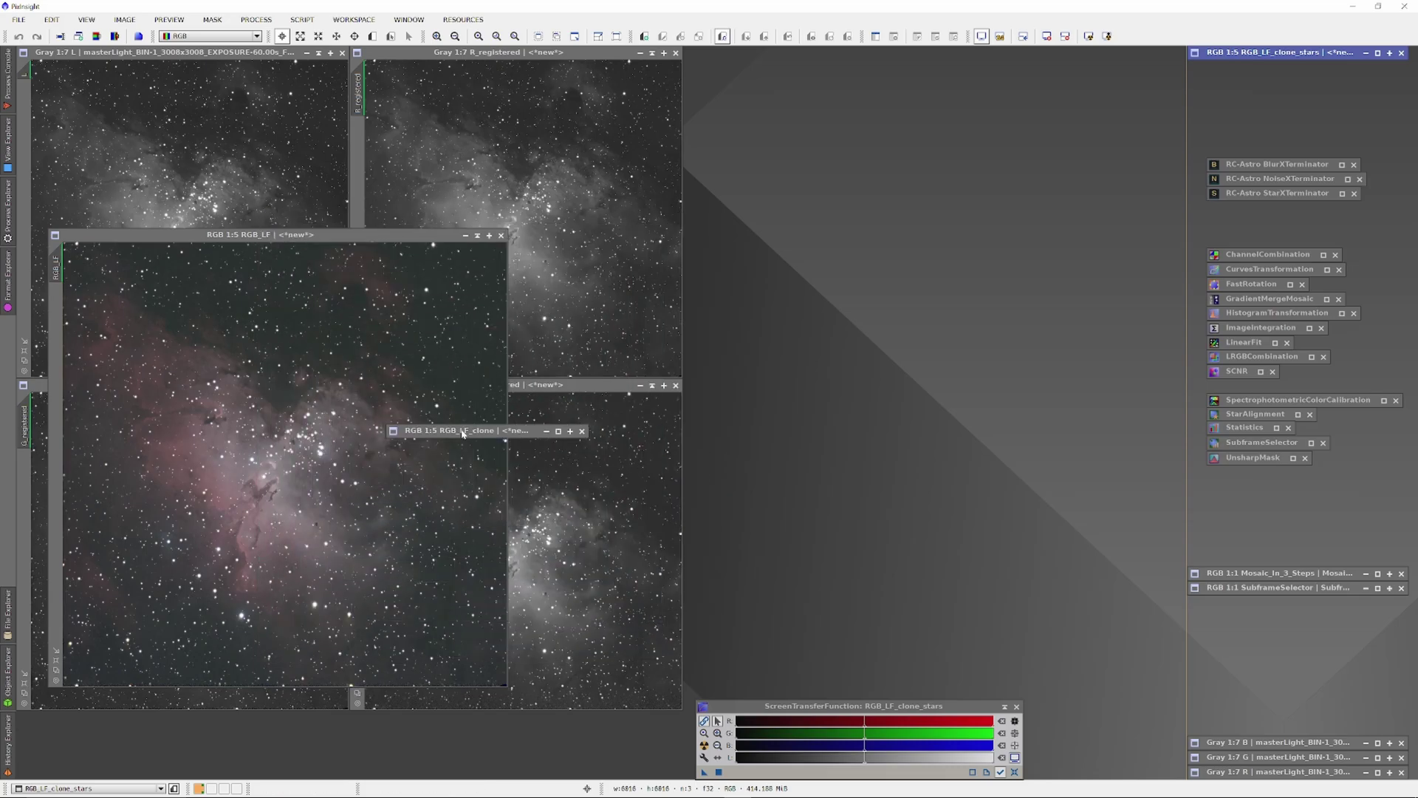
left_click_drag(464, 433, 1267, 724)
left_click(343, 238)
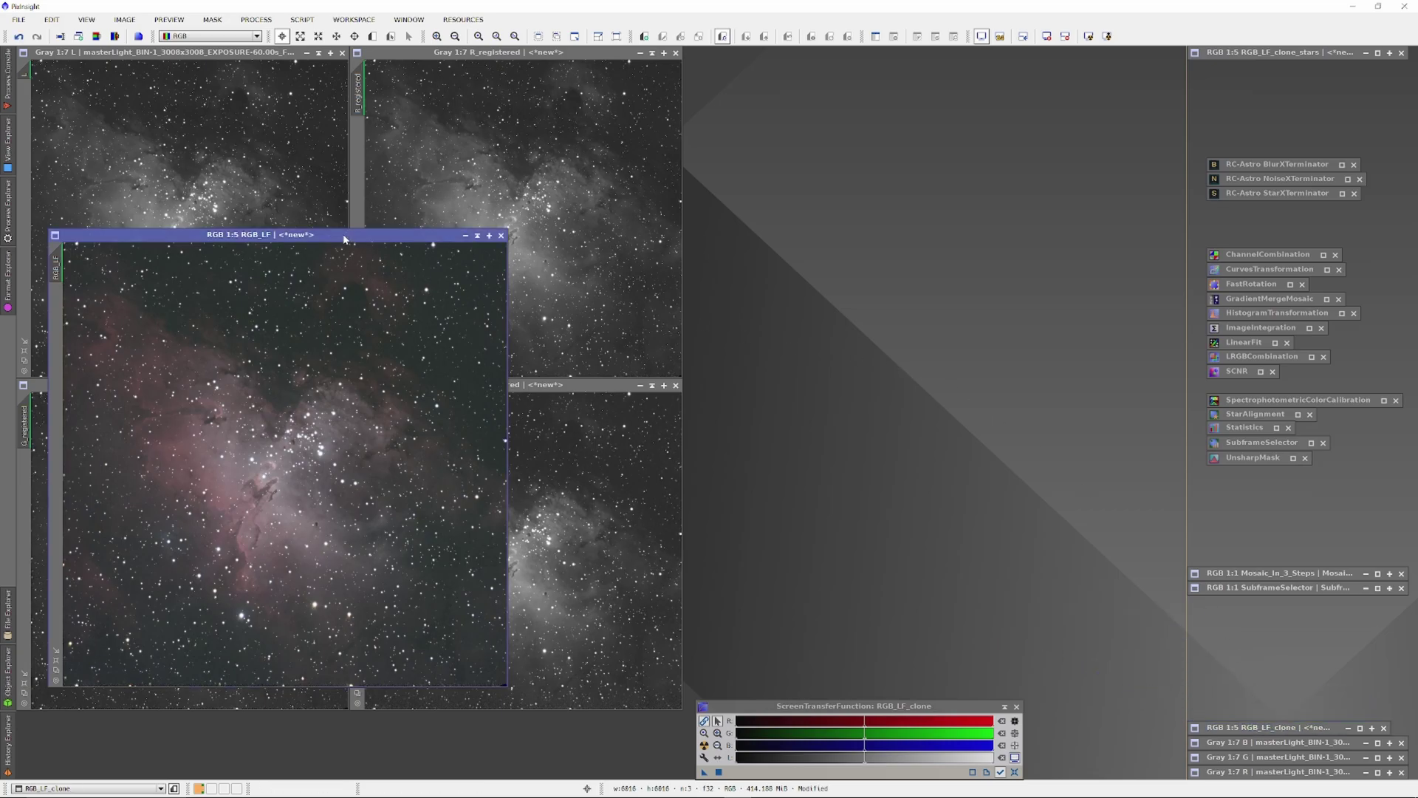
left_click_drag(344, 238, 637, 199)
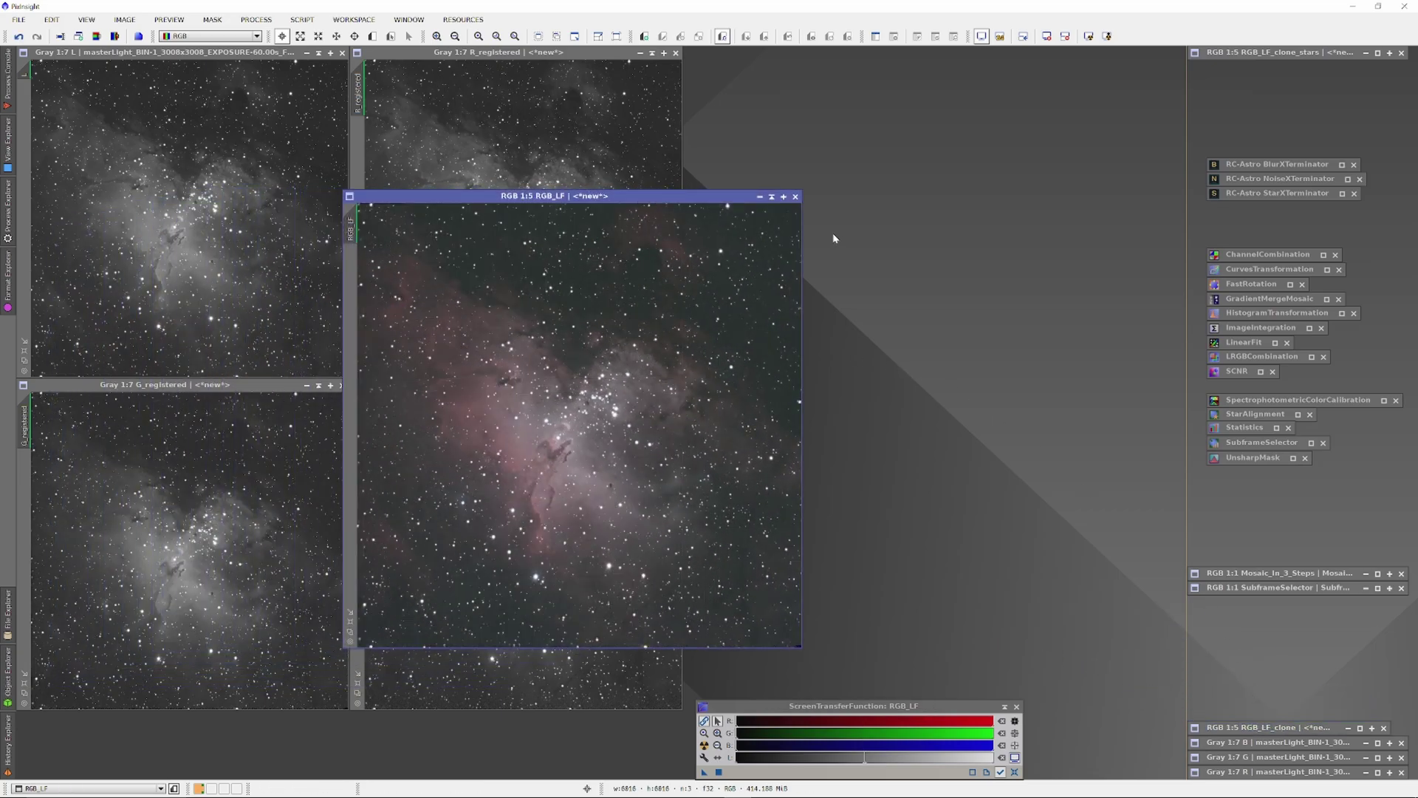
- Remove the stars from RGB_LF with StarXTerminator, Generate Star Image unchecked
double_click(1268, 193)
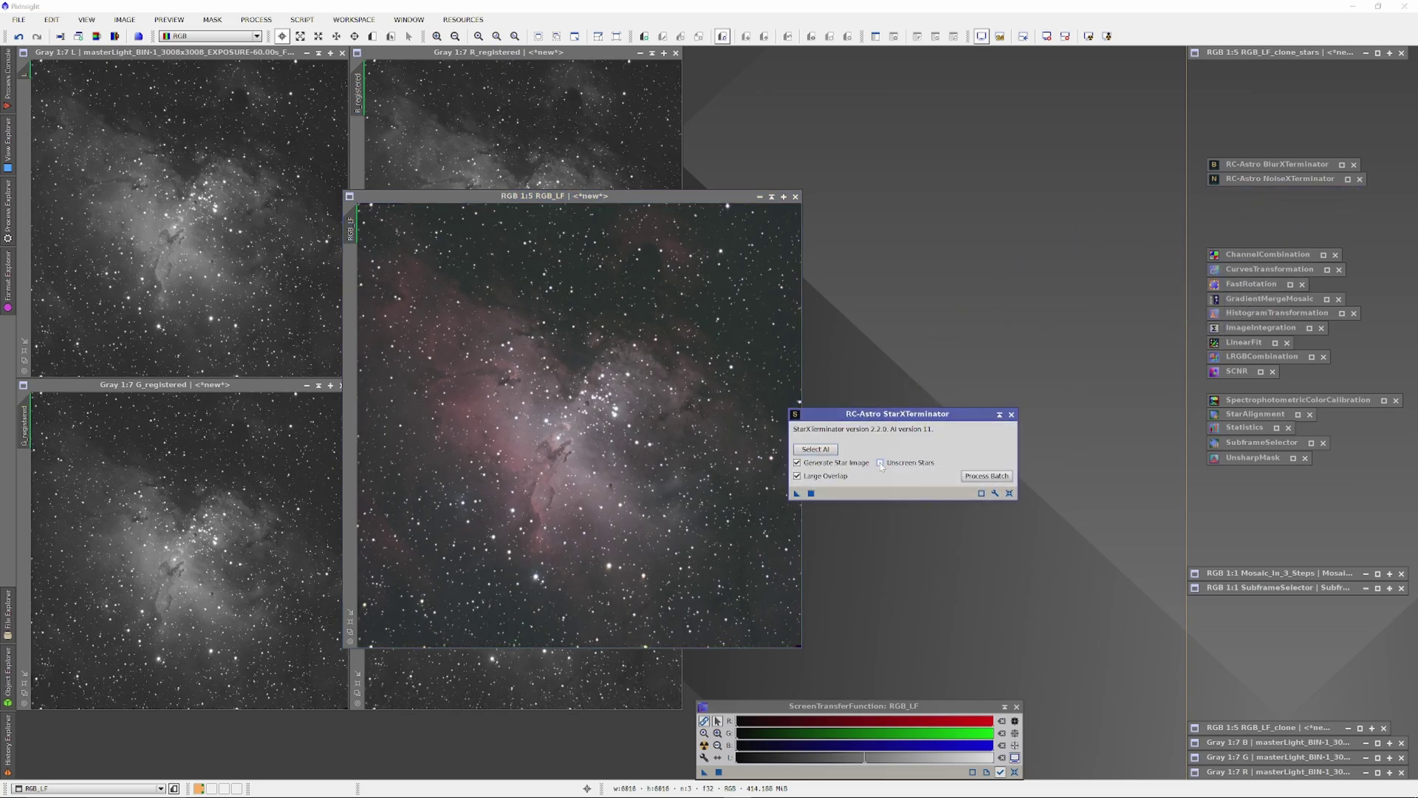
left_click(798, 463)
left_click_drag(798, 499, 724, 493)
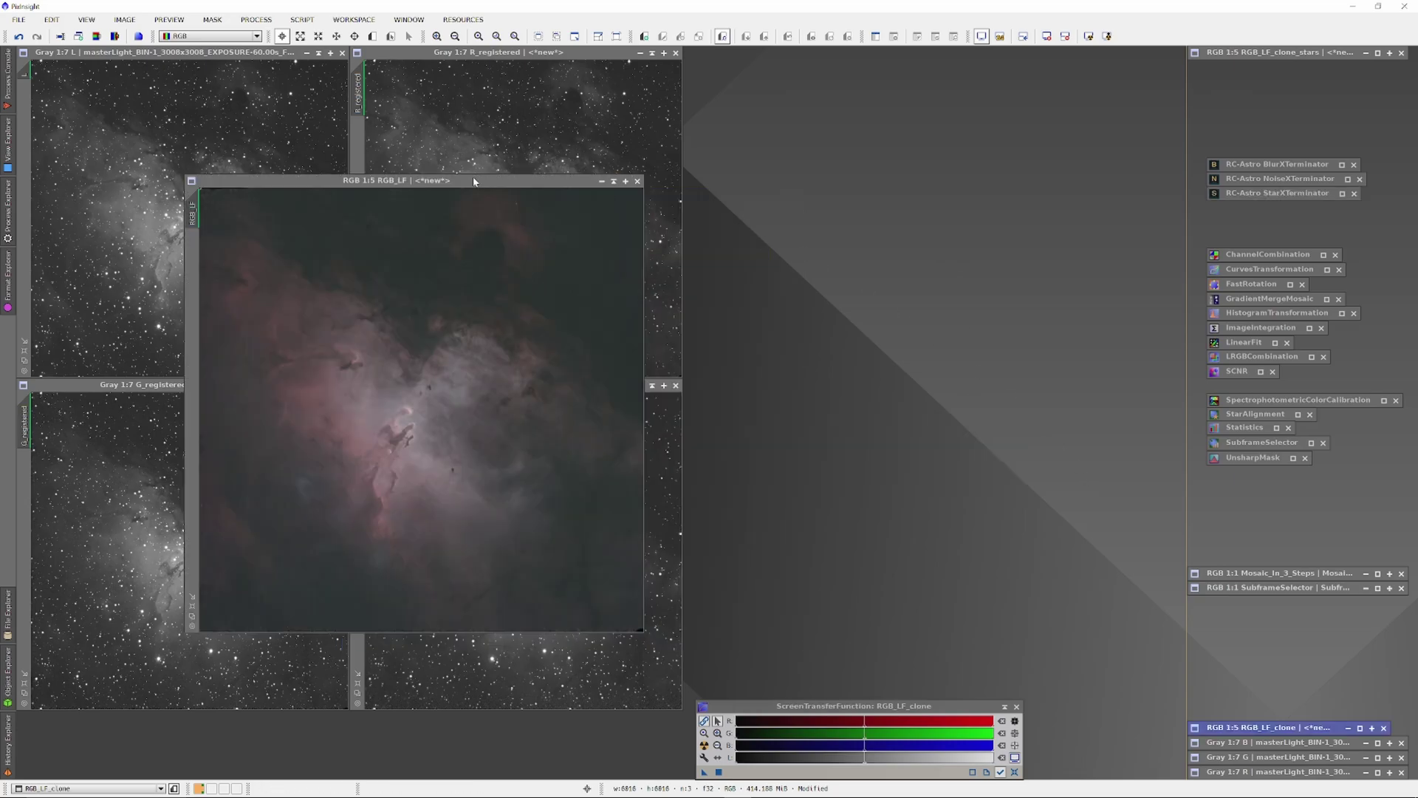
- Reset RGB_LF's screen stretch, reset HistogramTransformation, target it at RGB_LF and enable Real-Time Preview
left_click_drag(477, 184, 462, 181)
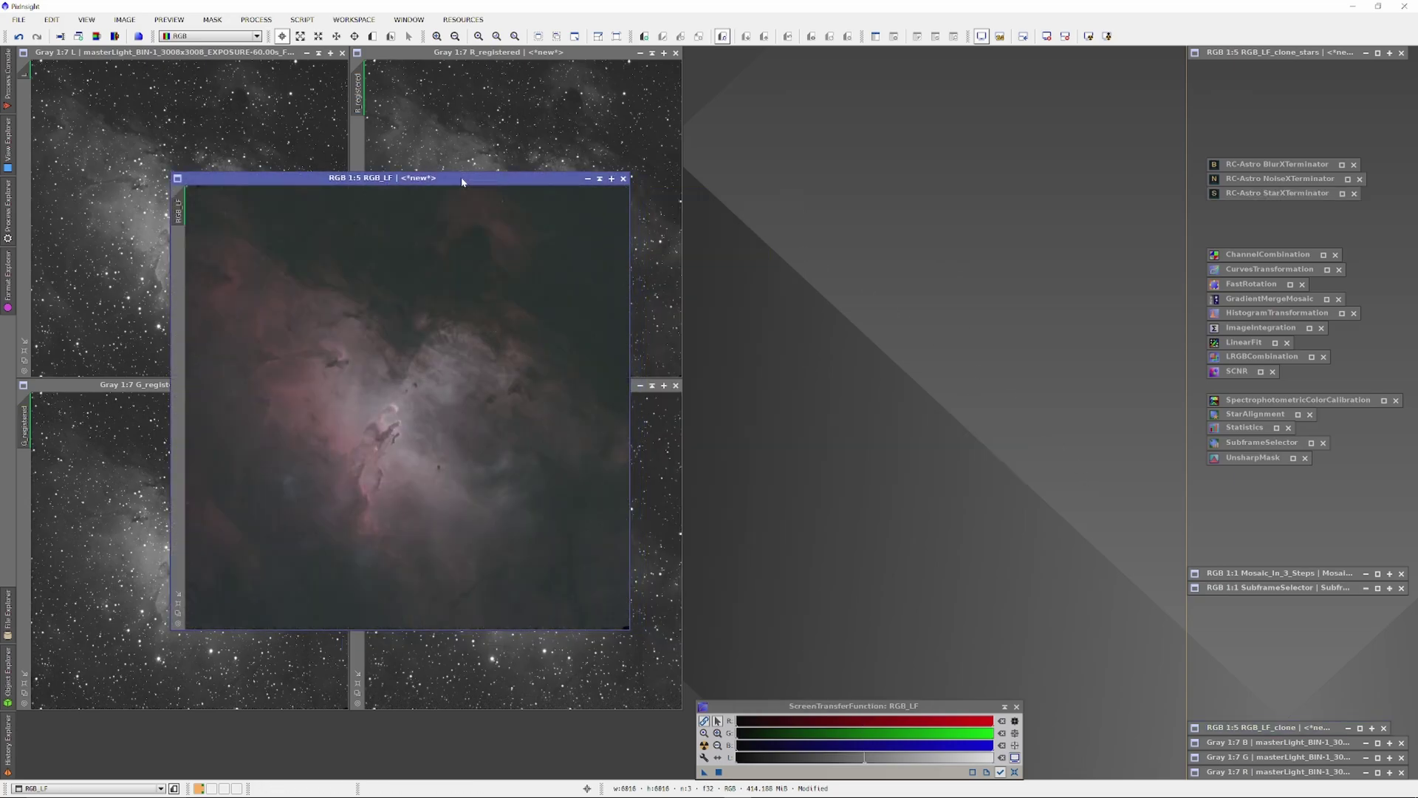
key("ctrl+F12")
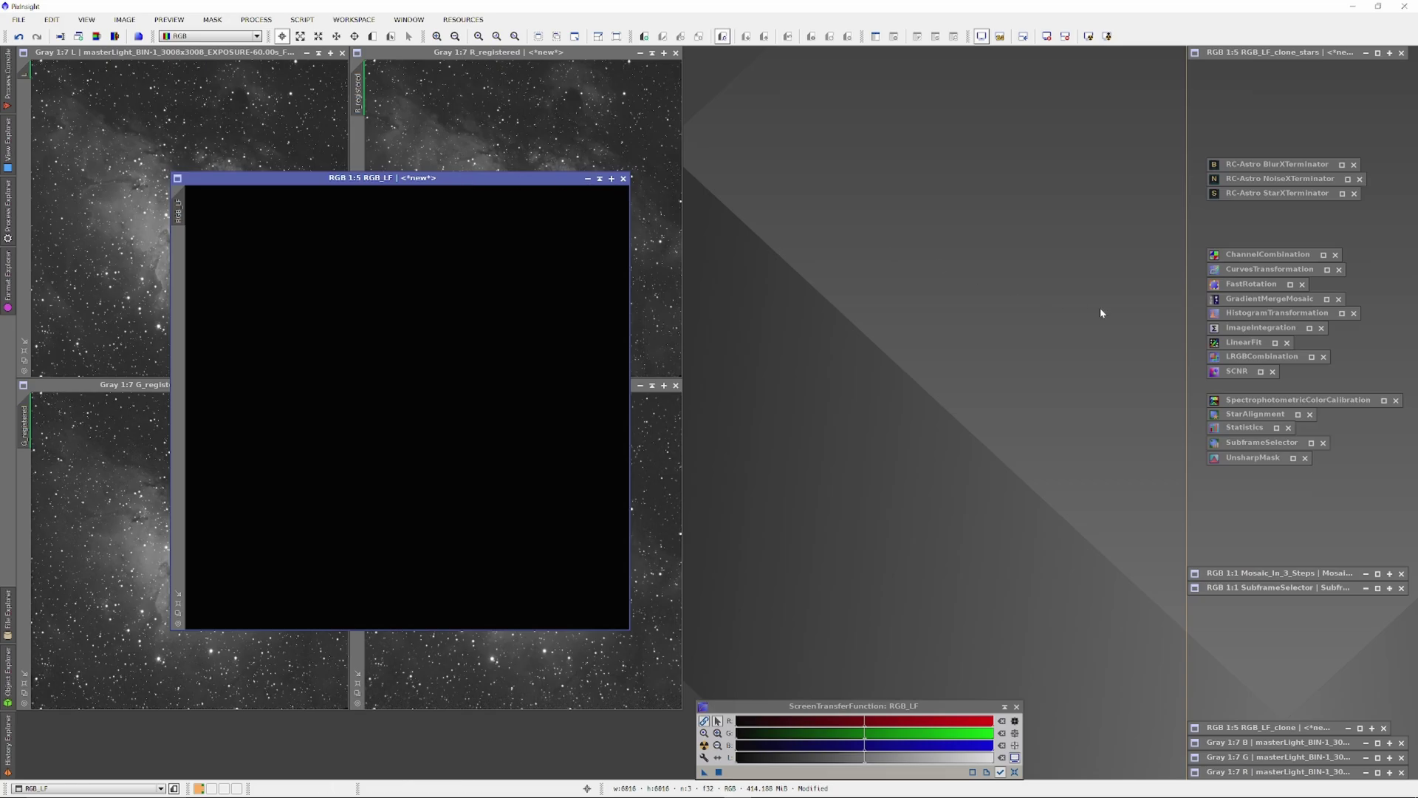
double_click(1243, 314)
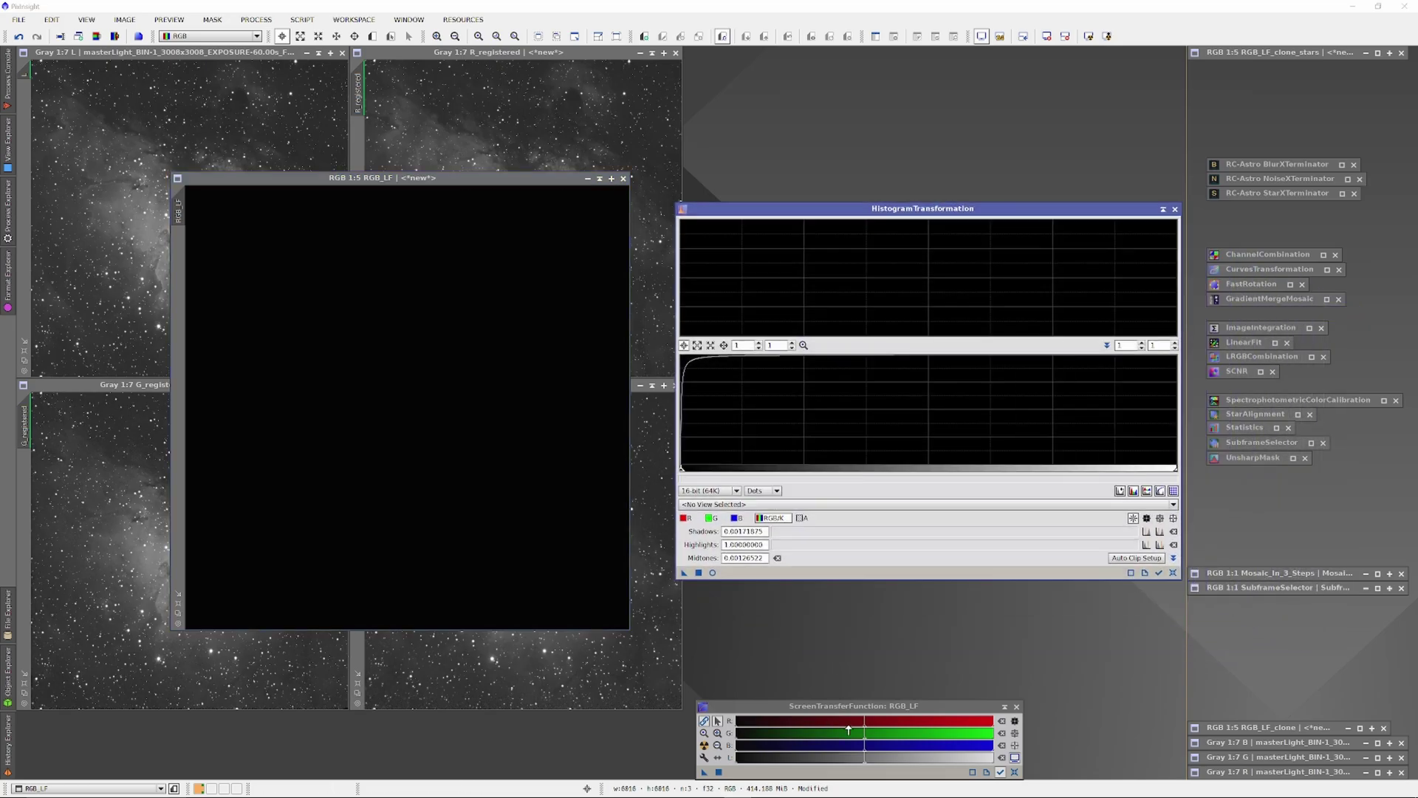
left_click(1005, 707)
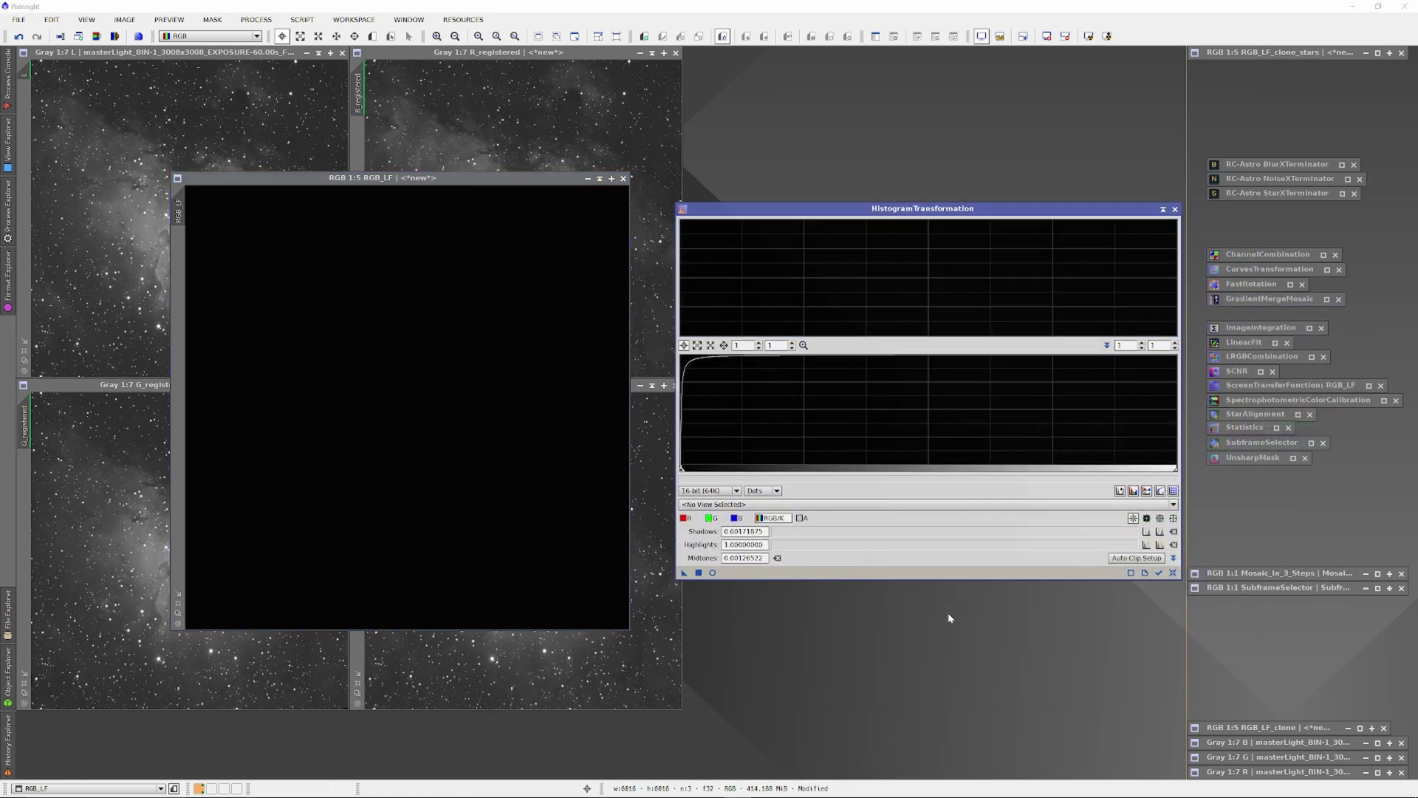
left_click(1173, 572)
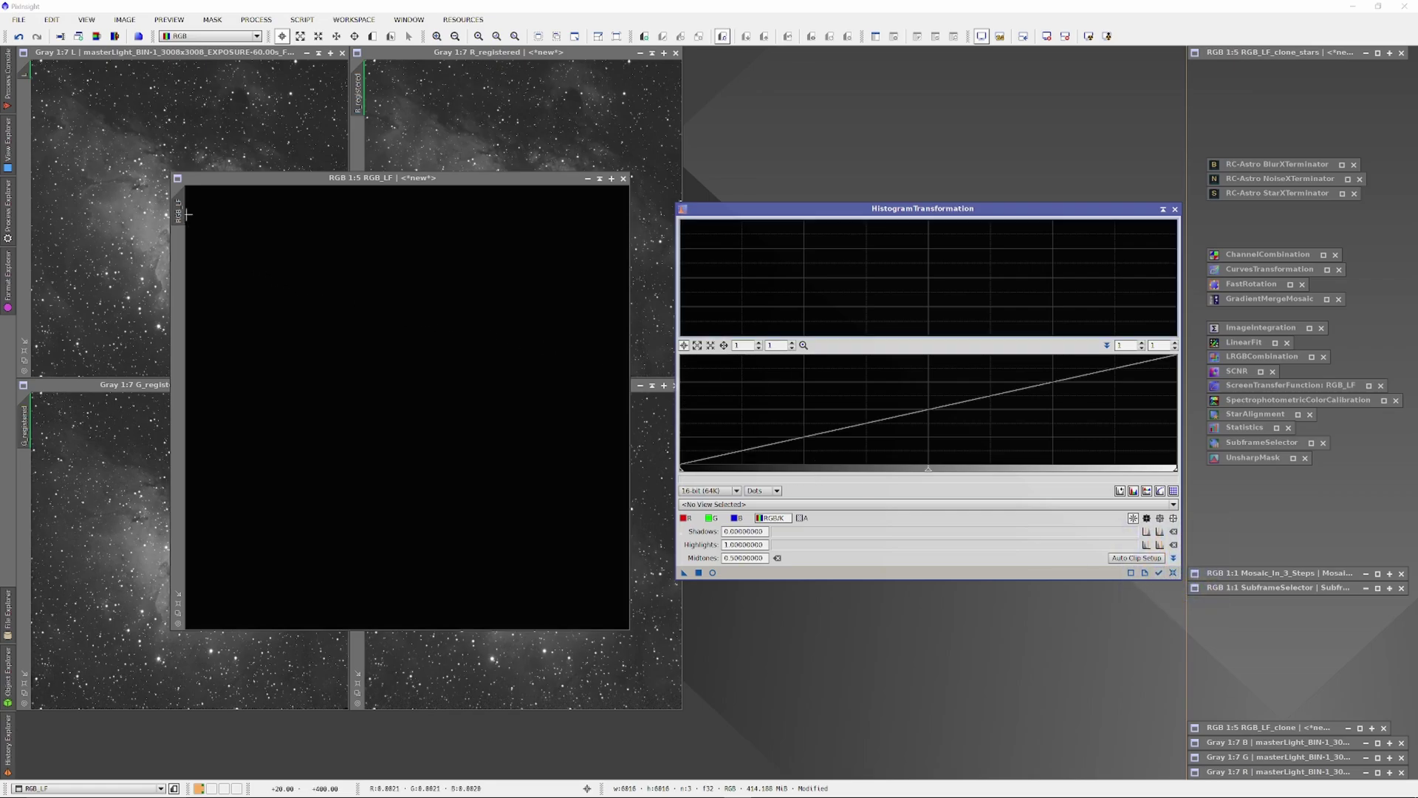
left_click_drag(178, 211, 733, 511)
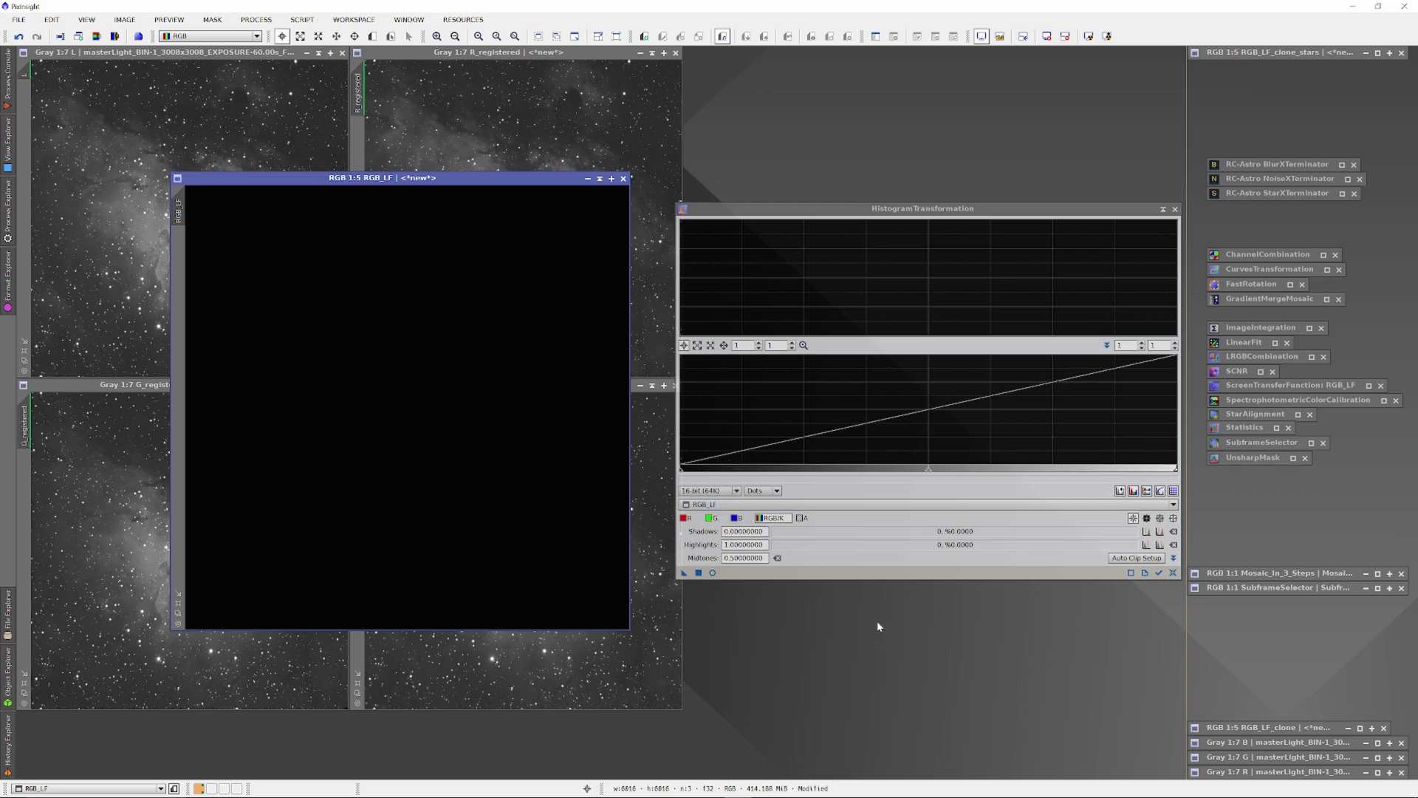
left_click(712, 573)
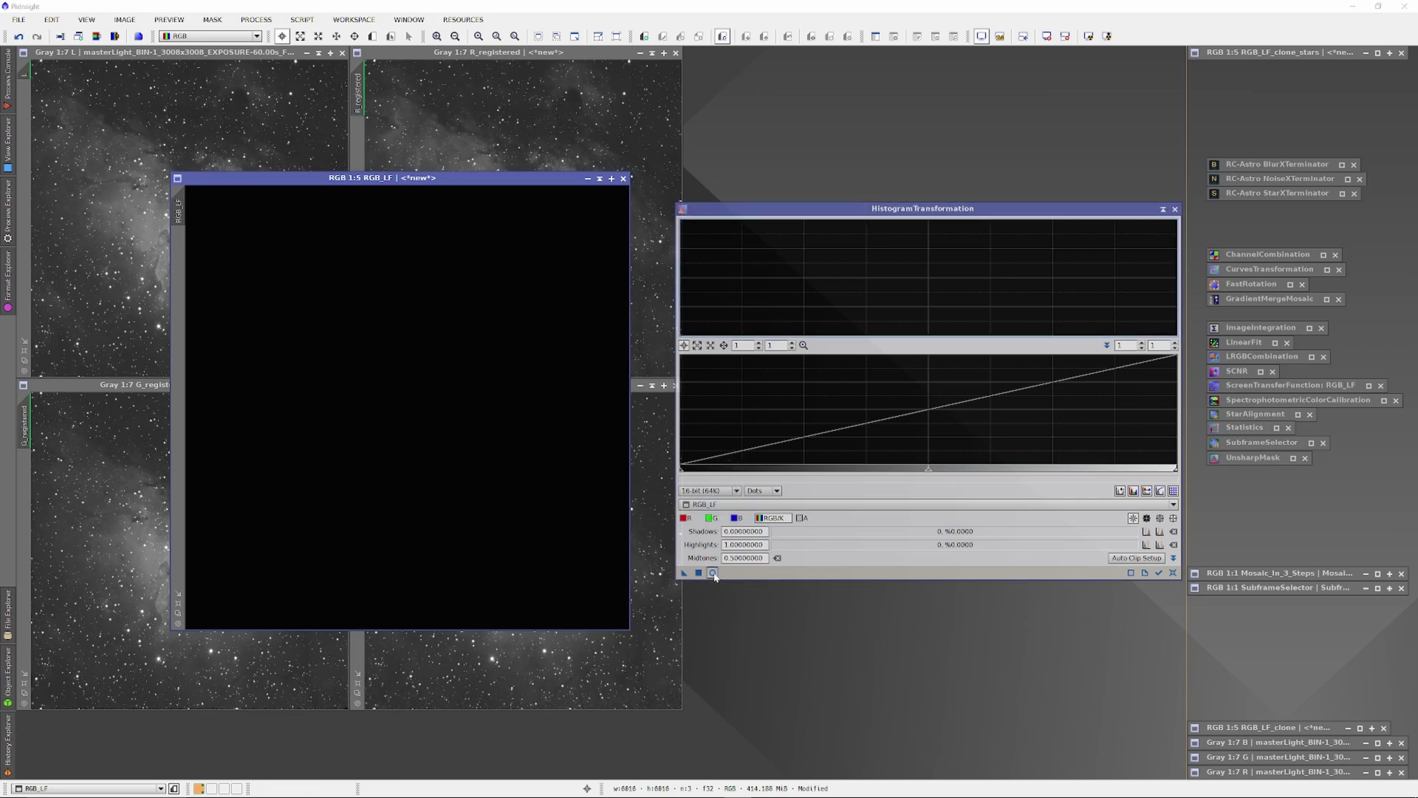
- Rough out the RGB_LF stretch by dragging the midtones and shadows sliders
left_click_drag(550, 58, 593, 99)
left_click_drag(929, 468, 683, 474)
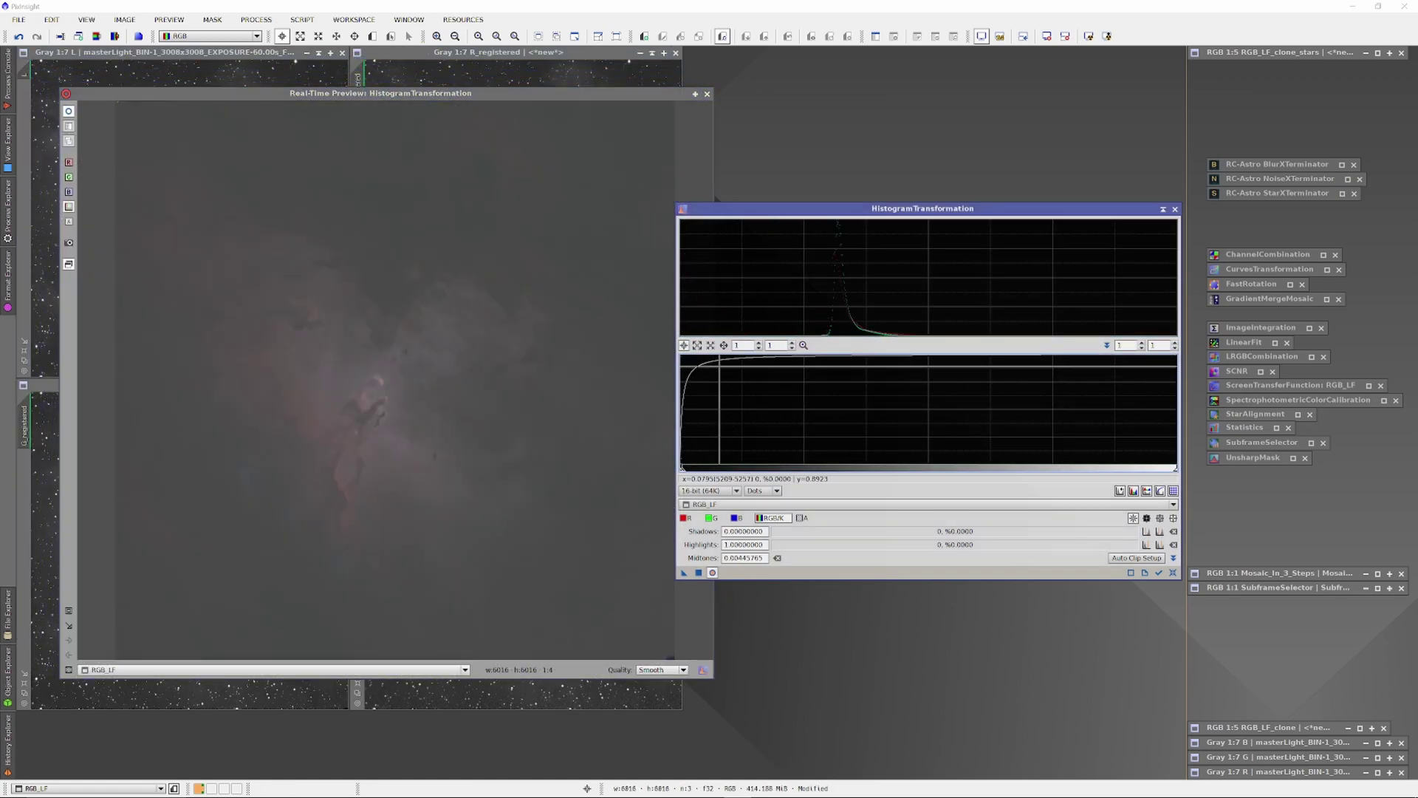
scroll(742, 345, "up", 5)
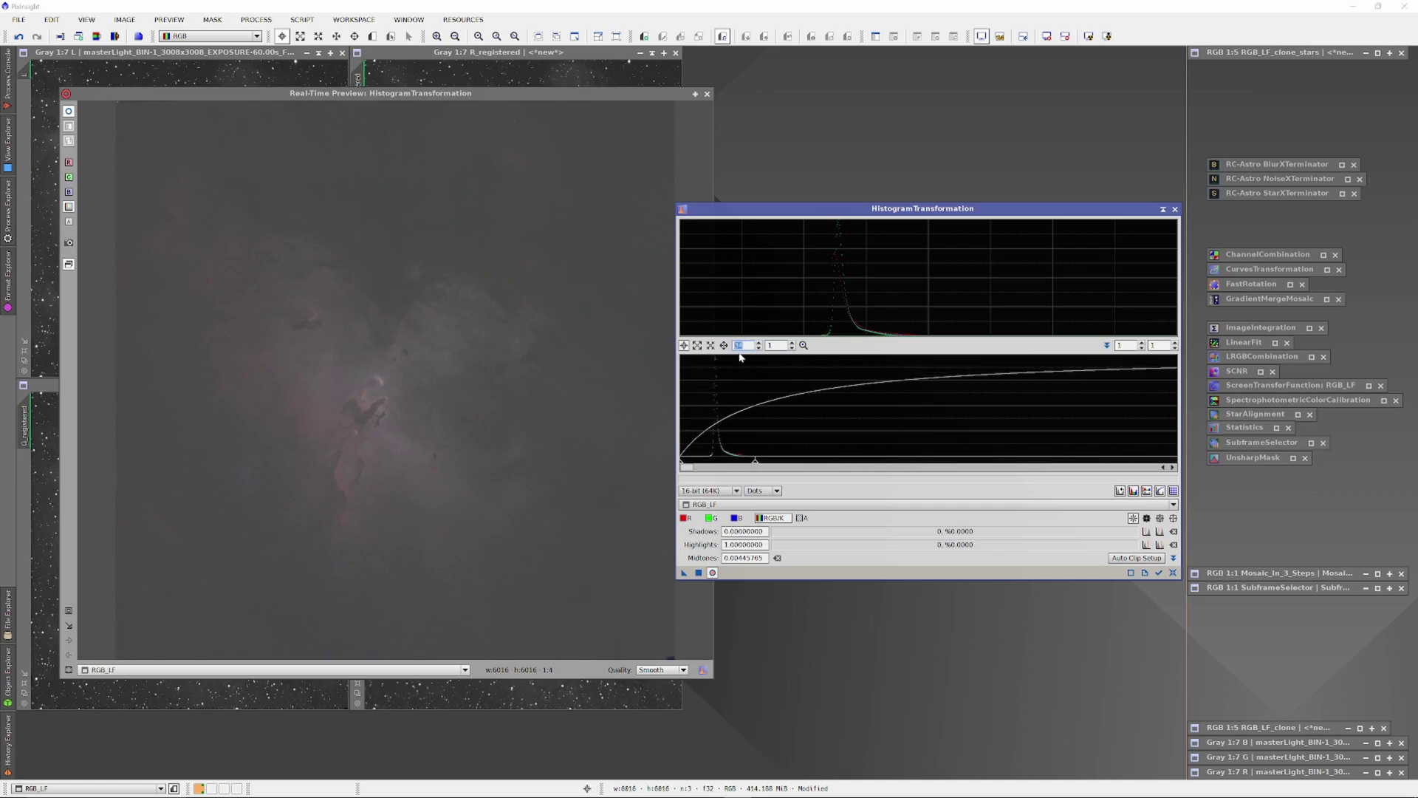
scroll(738, 345, "up", 3)
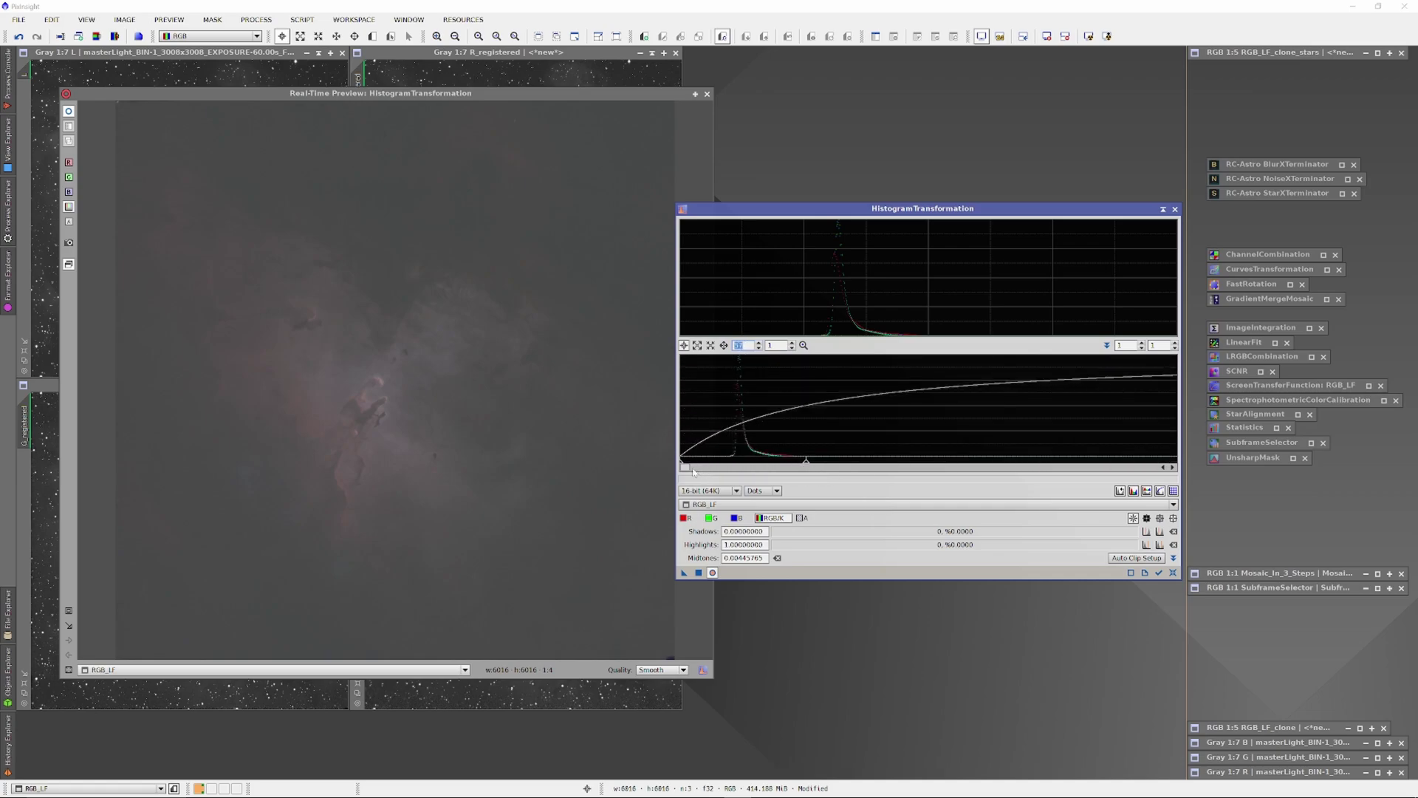
left_click_drag(680, 464, 729, 463)
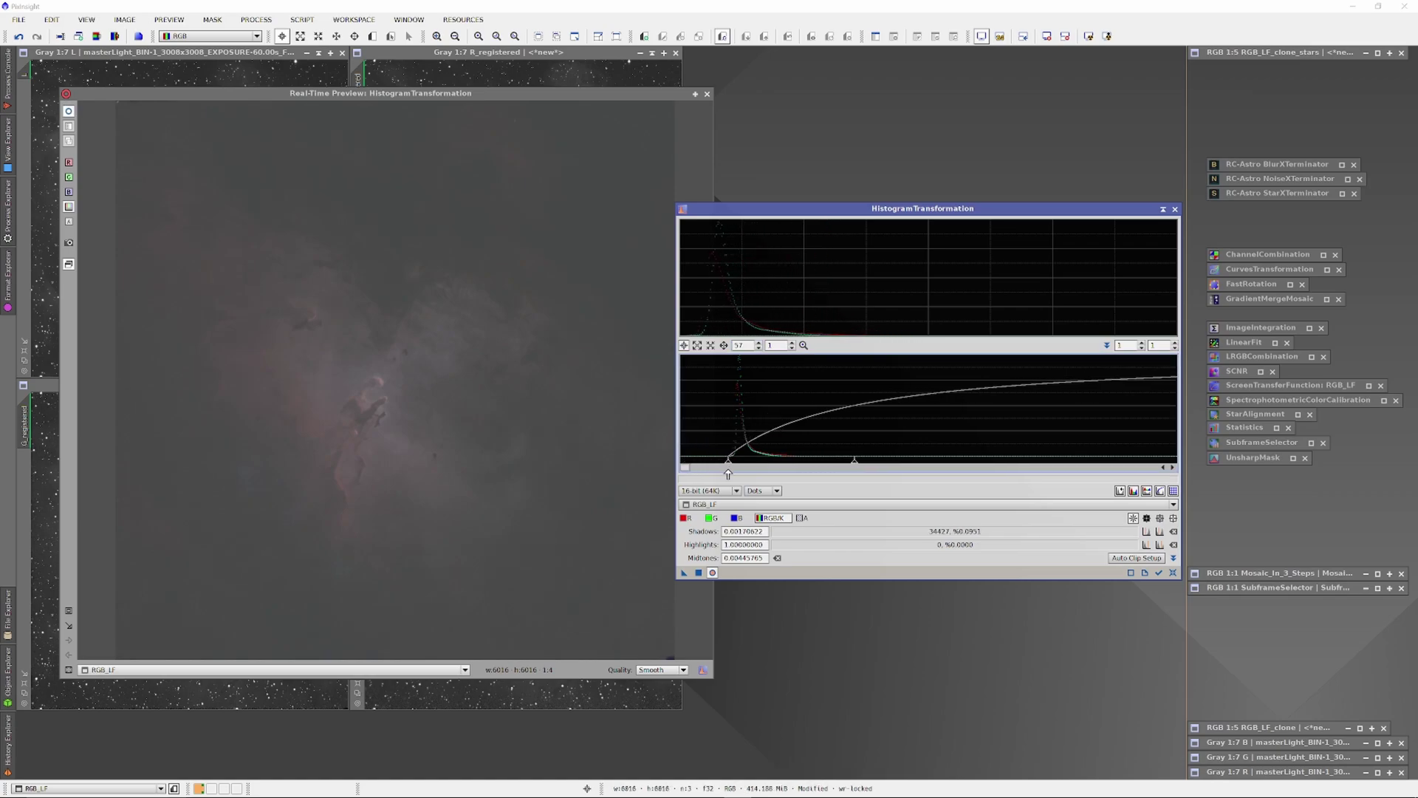
left_click_drag(855, 464, 796, 464)
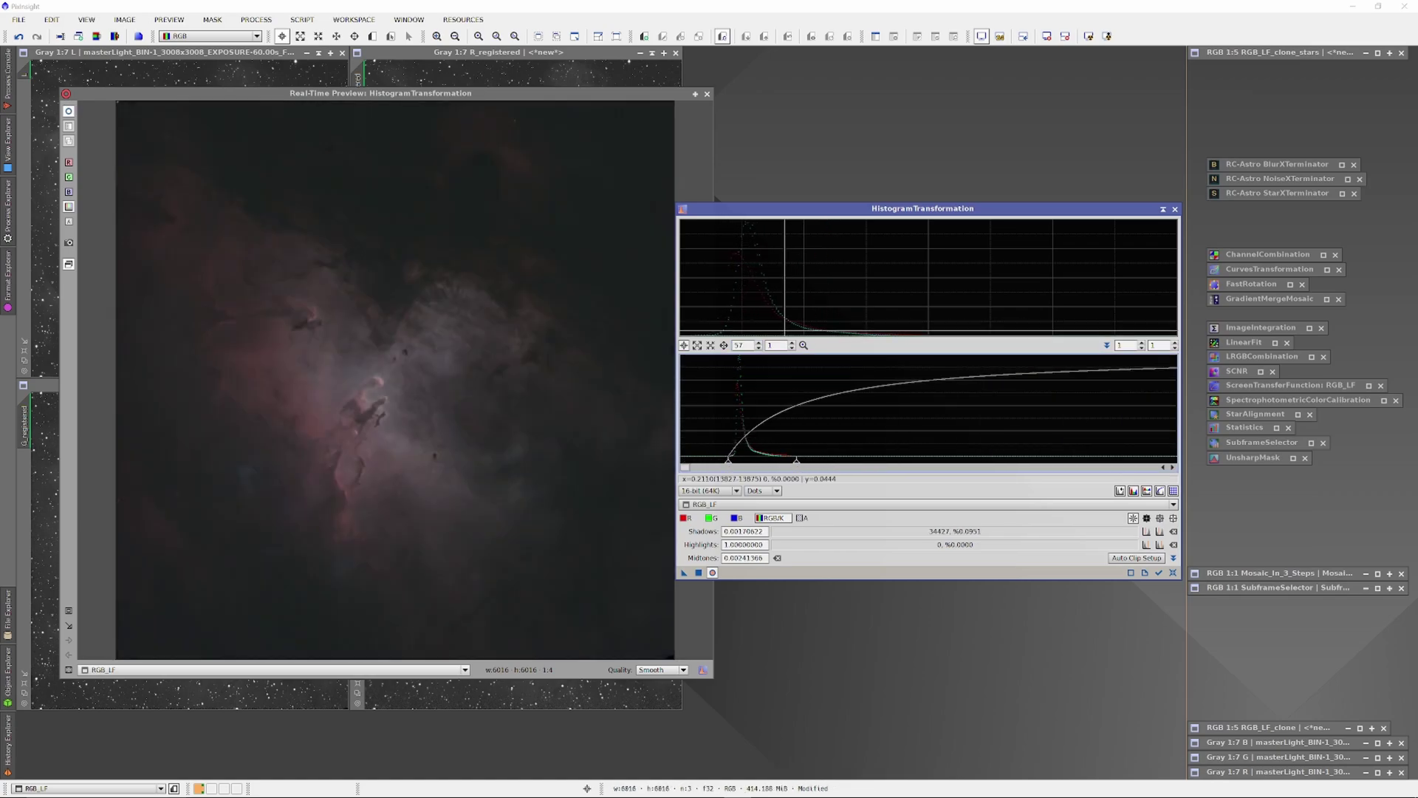
- Zoom the histogram graph in horizontally to 99 and raise its vertical zoom
type("99")
key("Return")
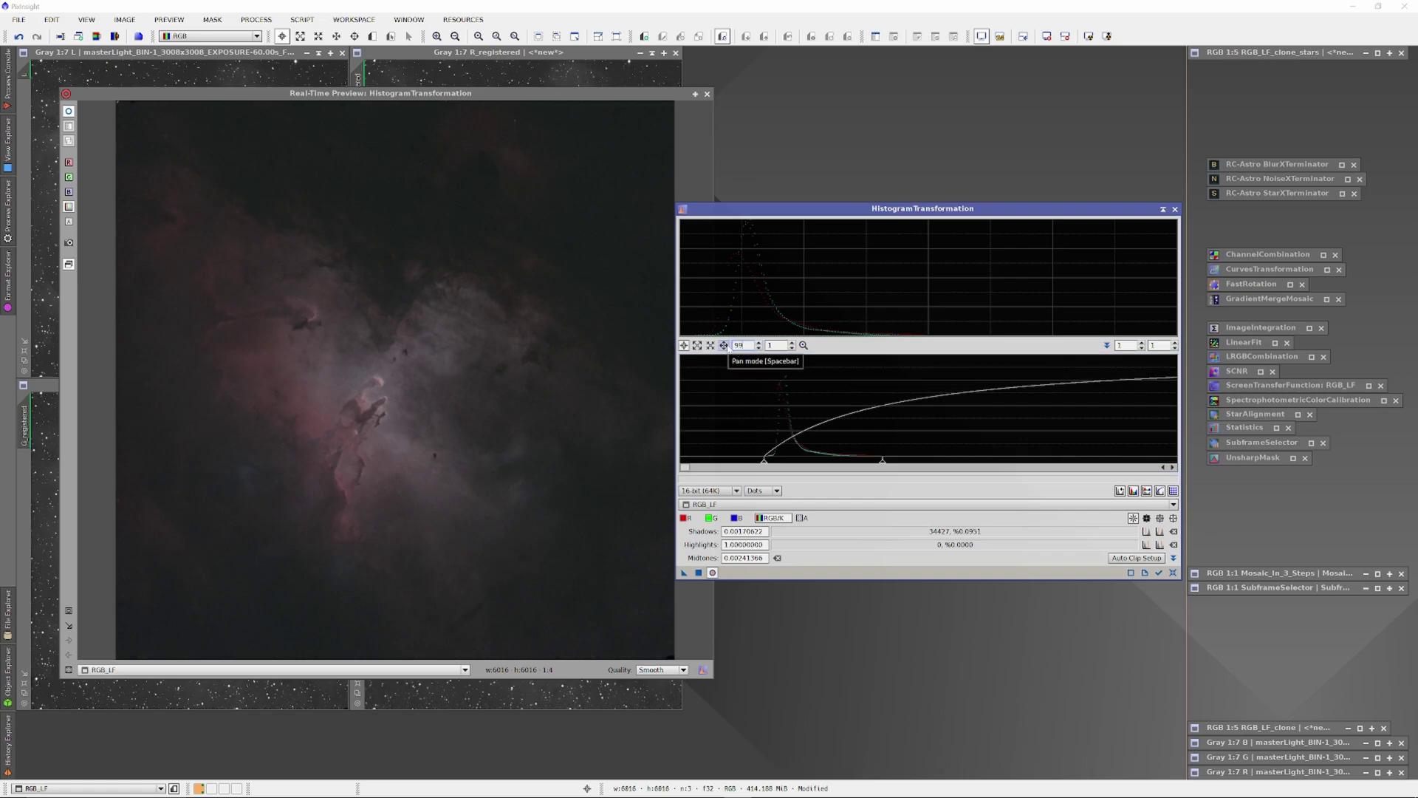
key("Tab")
key("Up")
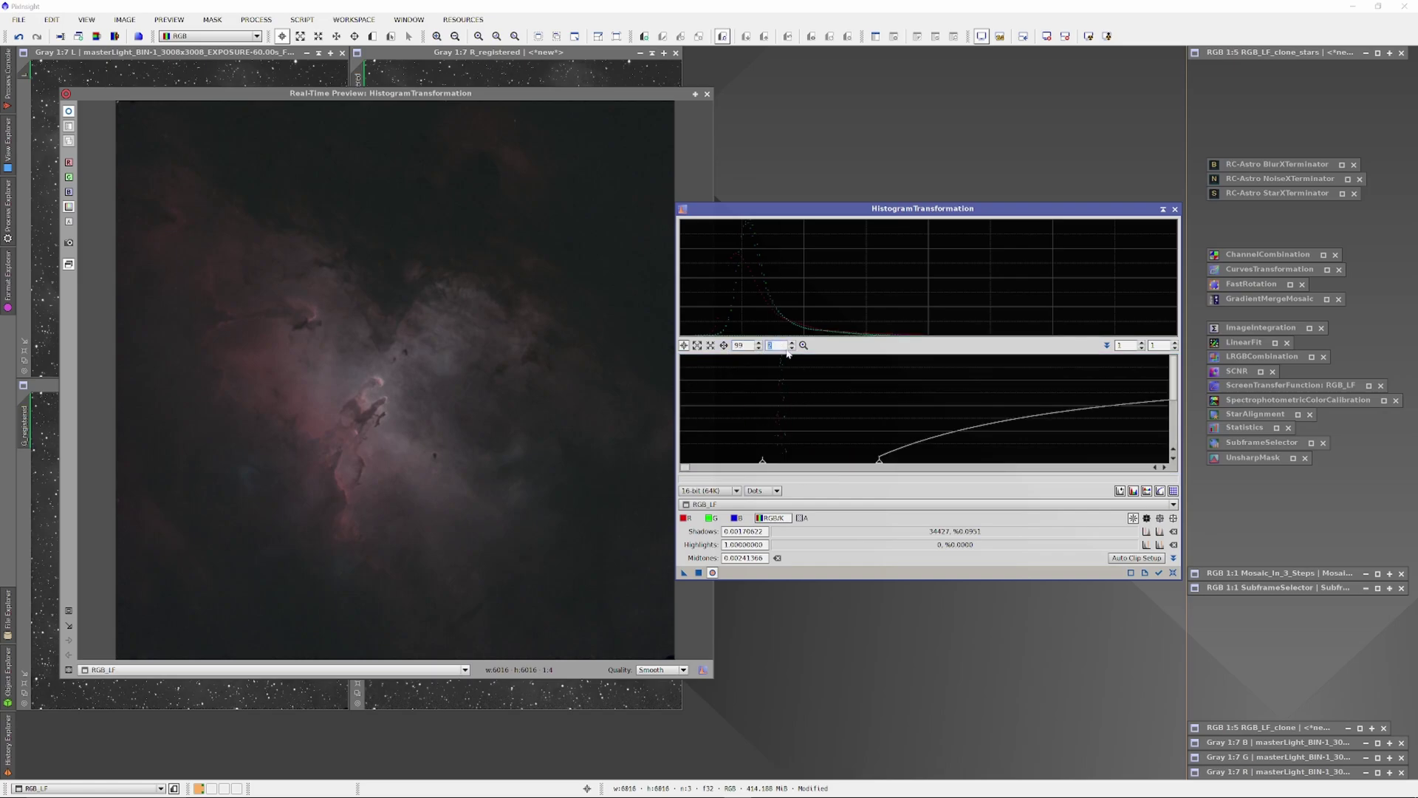
left_click_drag(1175, 374, 1188, 455)
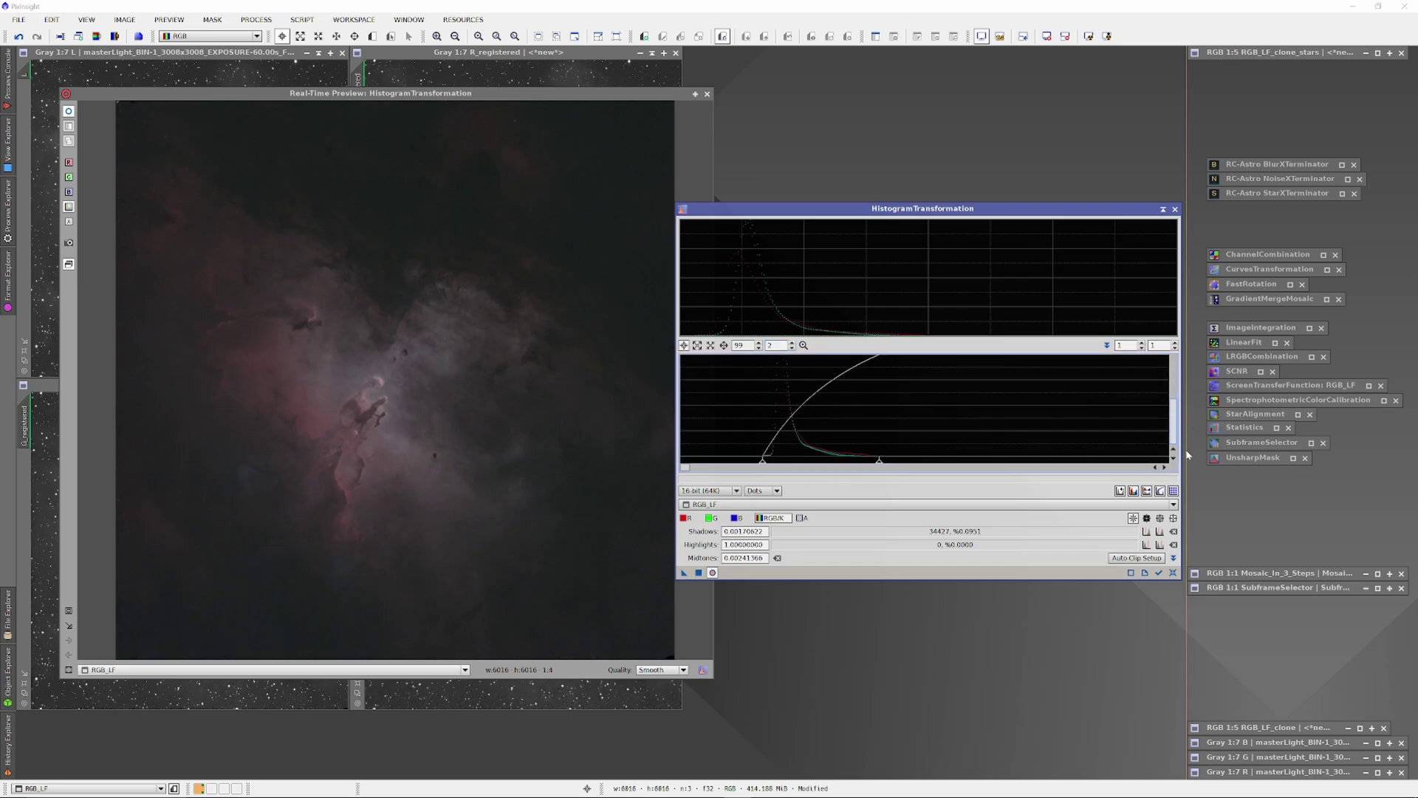
- Fine-tune shadows to about 0.00102 and midtones to about 0.00257 in the zoomed histogram
left_click_drag(879, 461, 882, 468)
left_click_drag(762, 463, 762, 466)
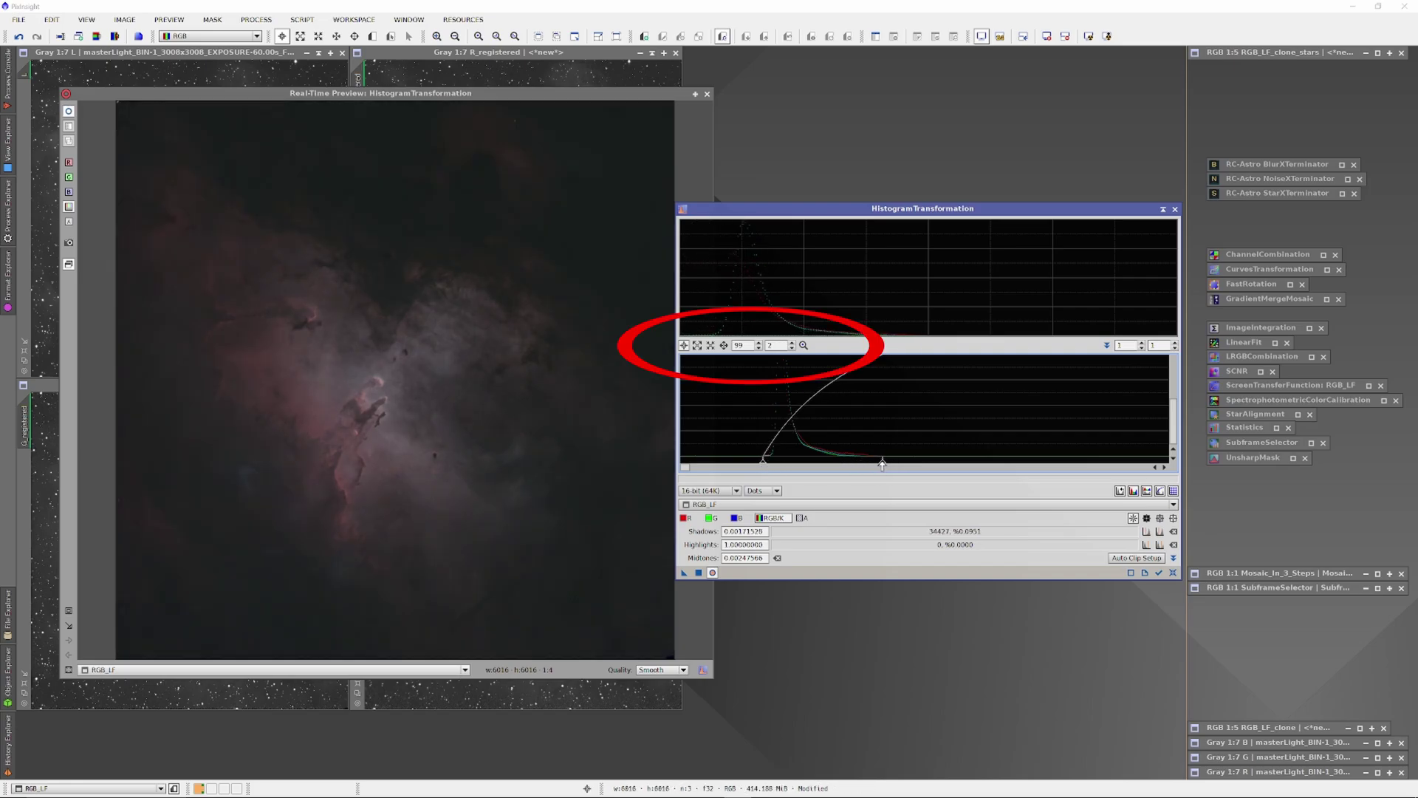
type("9")
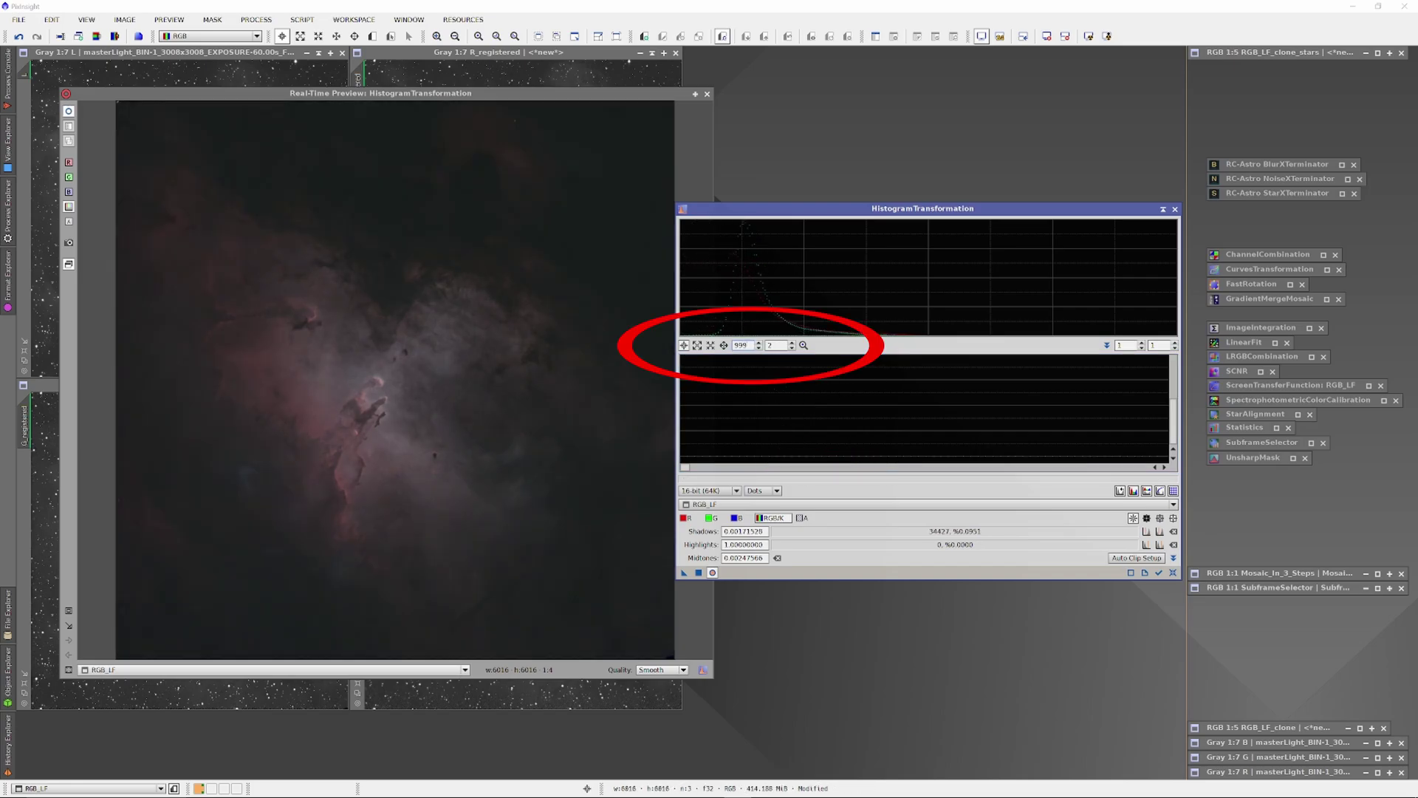
scroll(685, 470, "left", 3)
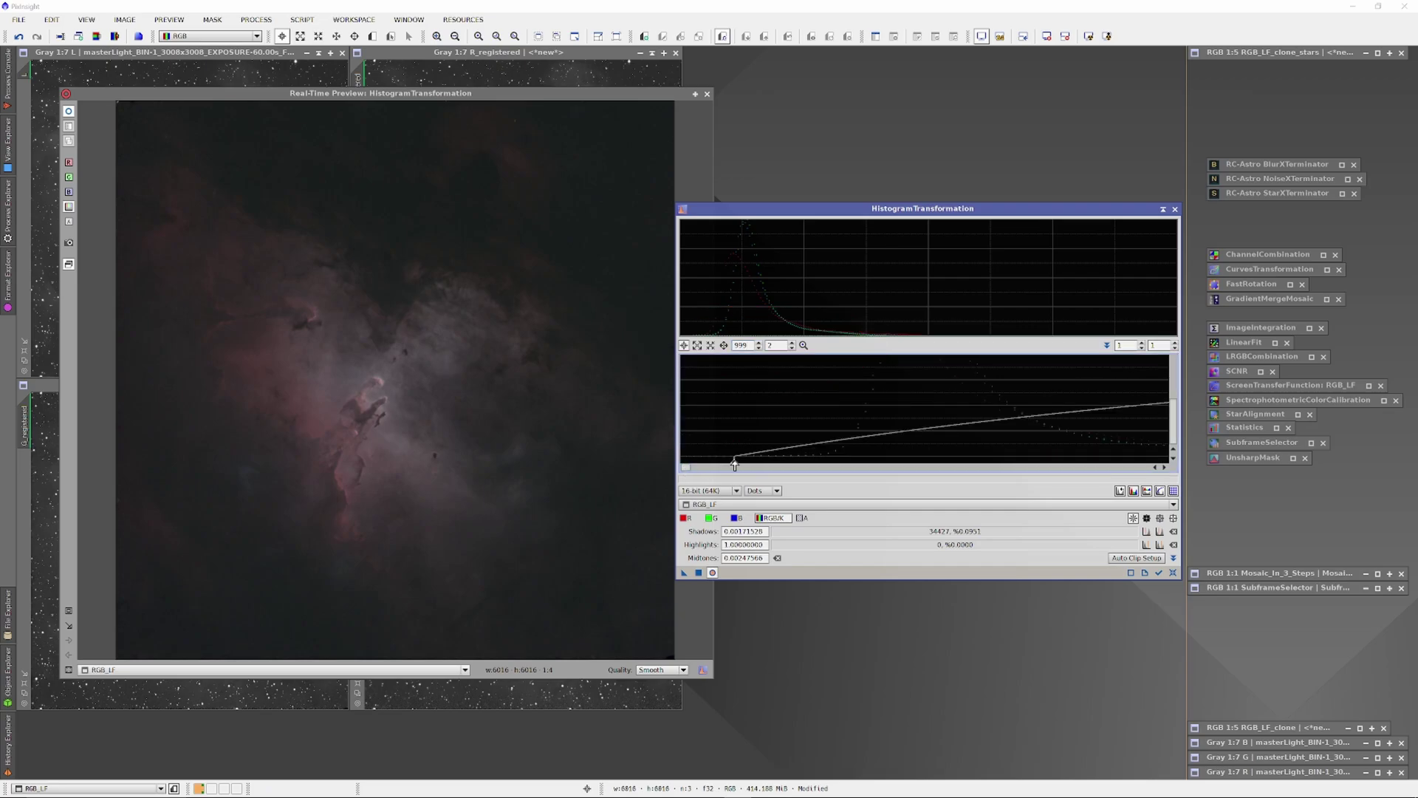
left_click_drag(734, 469, 824, 476)
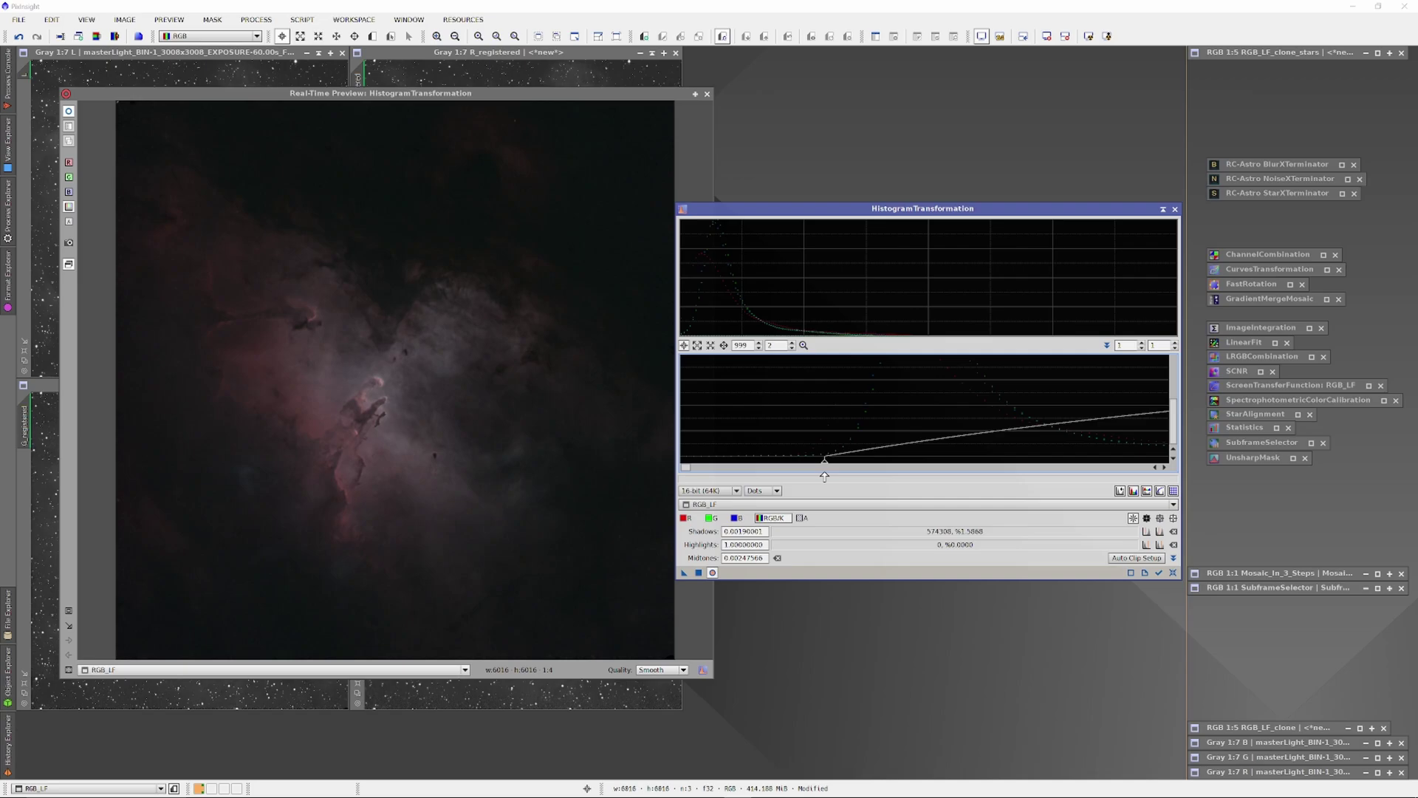
left_click_drag(825, 477, 775, 479)
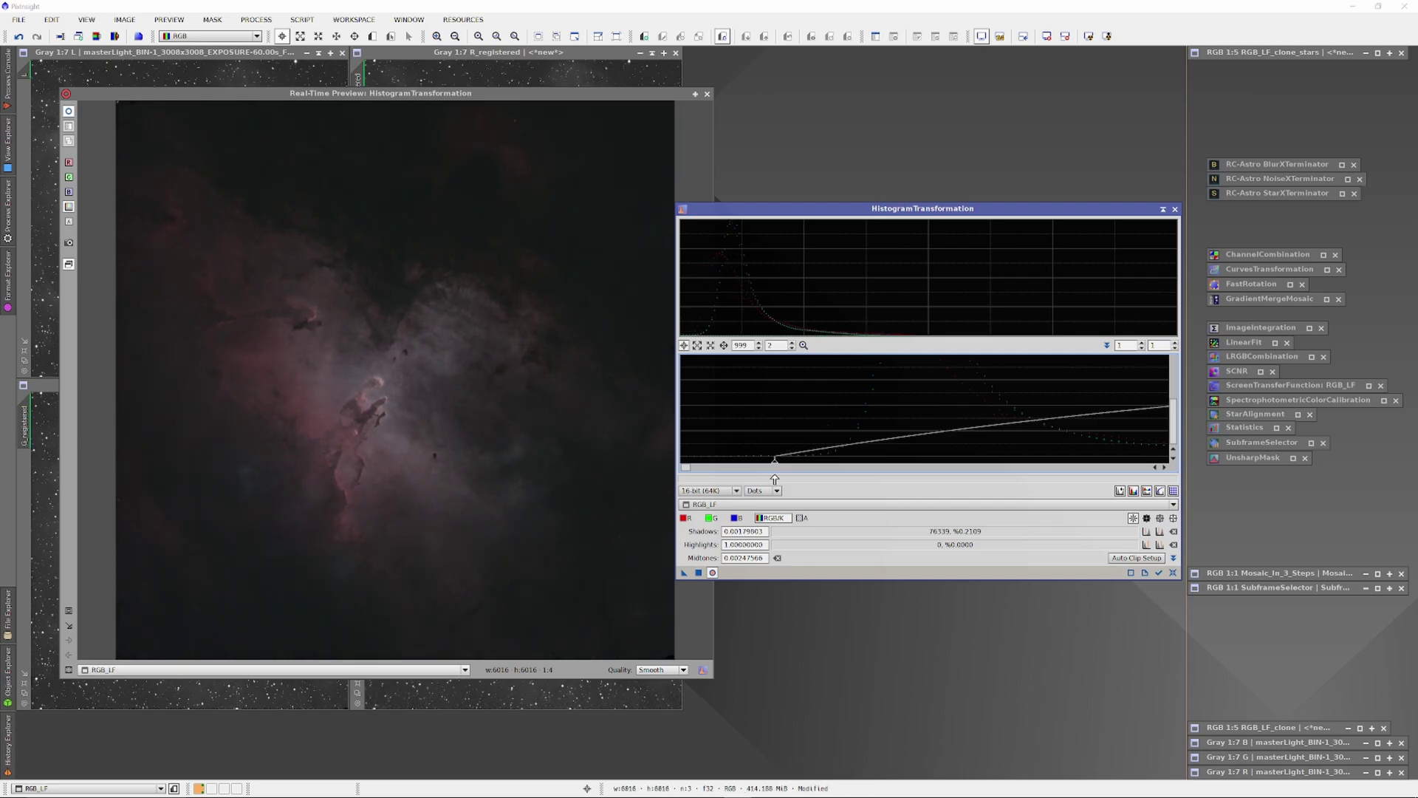
left_click(685, 470)
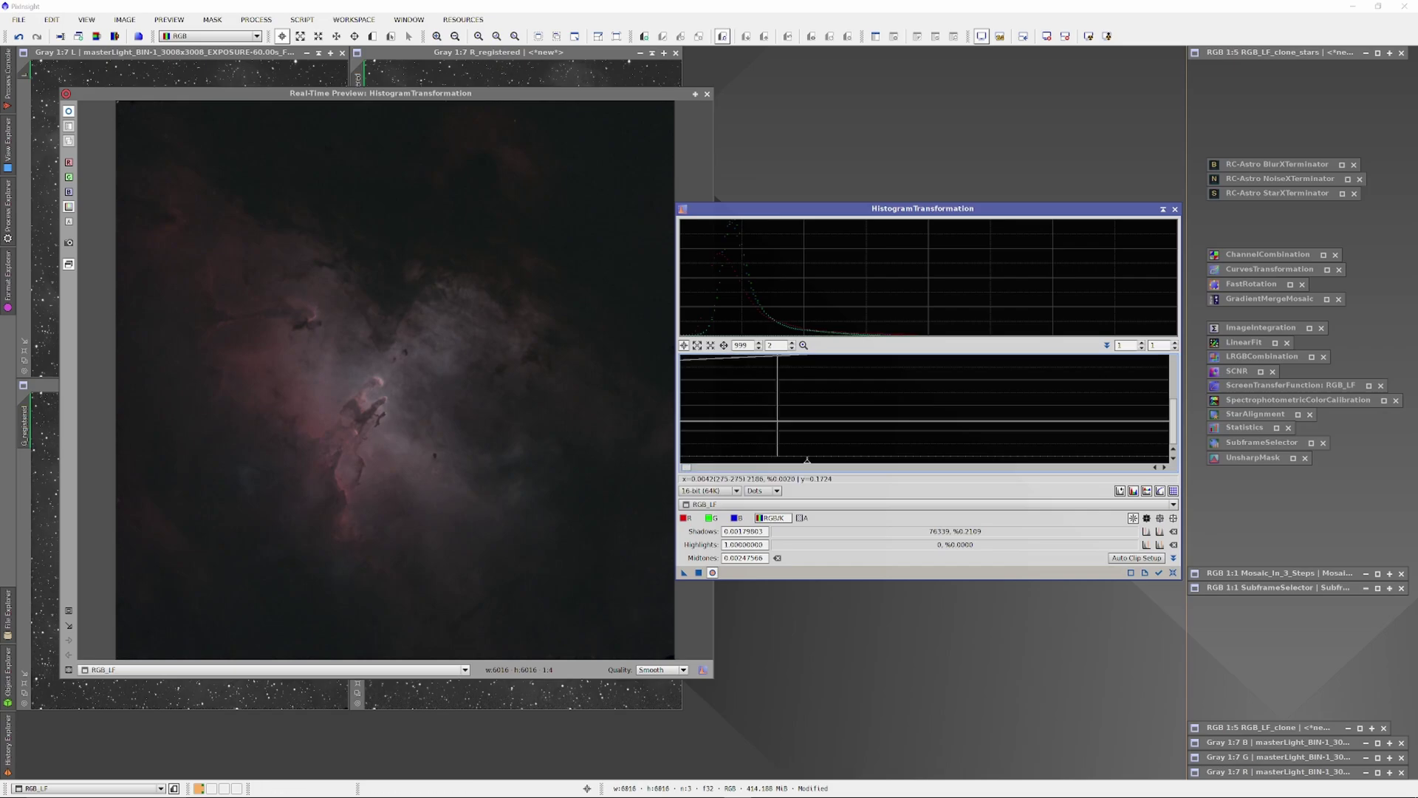
mouse_move(807, 462)
left_mouse_down()
mouse_move(681, 466)
mouse_move(826, 477)
mouse_move(688, 470)
left_mouse_up()
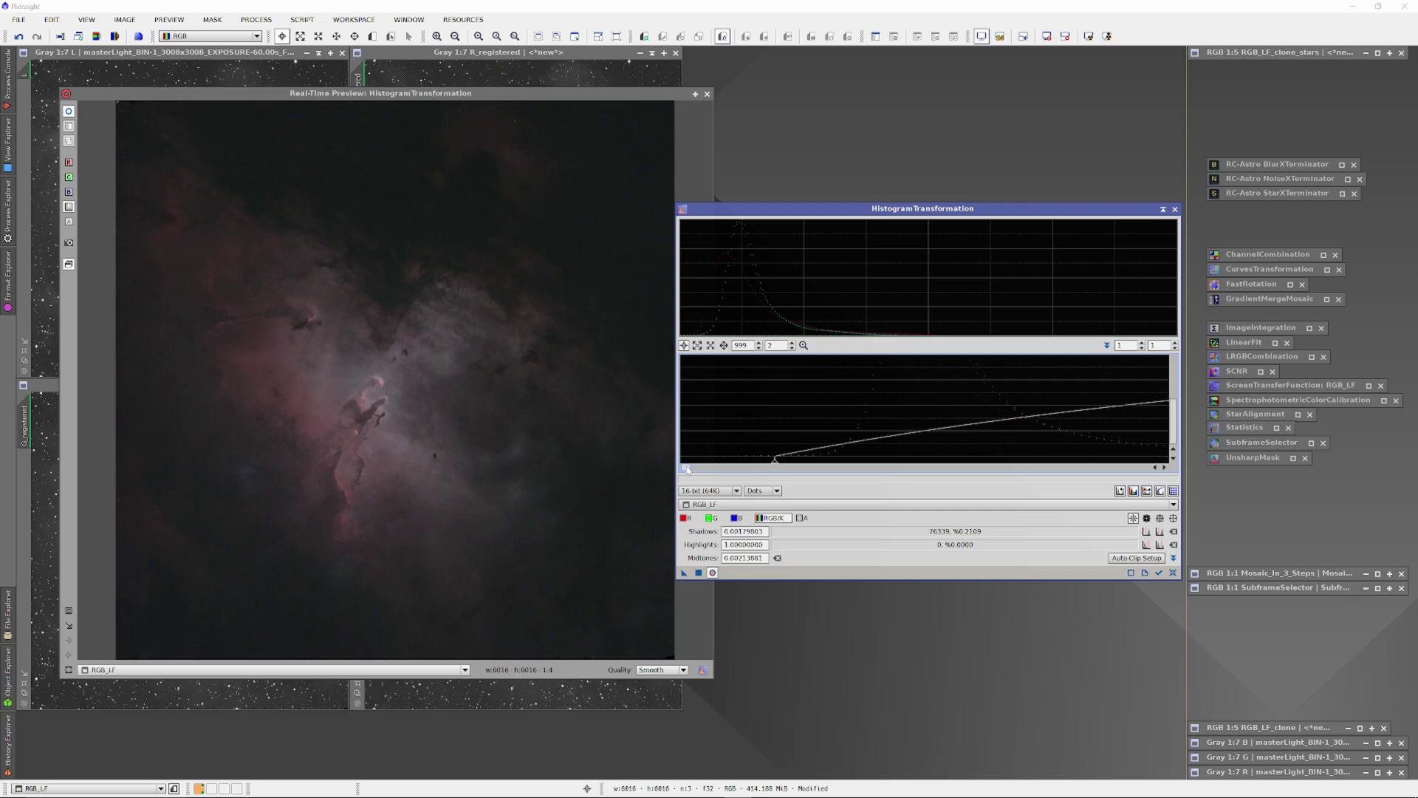
mouse_move(775, 464)
left_mouse_down()
mouse_move(748, 466)
mouse_move(830, 466)
mouse_move(784, 481)
left_mouse_up()
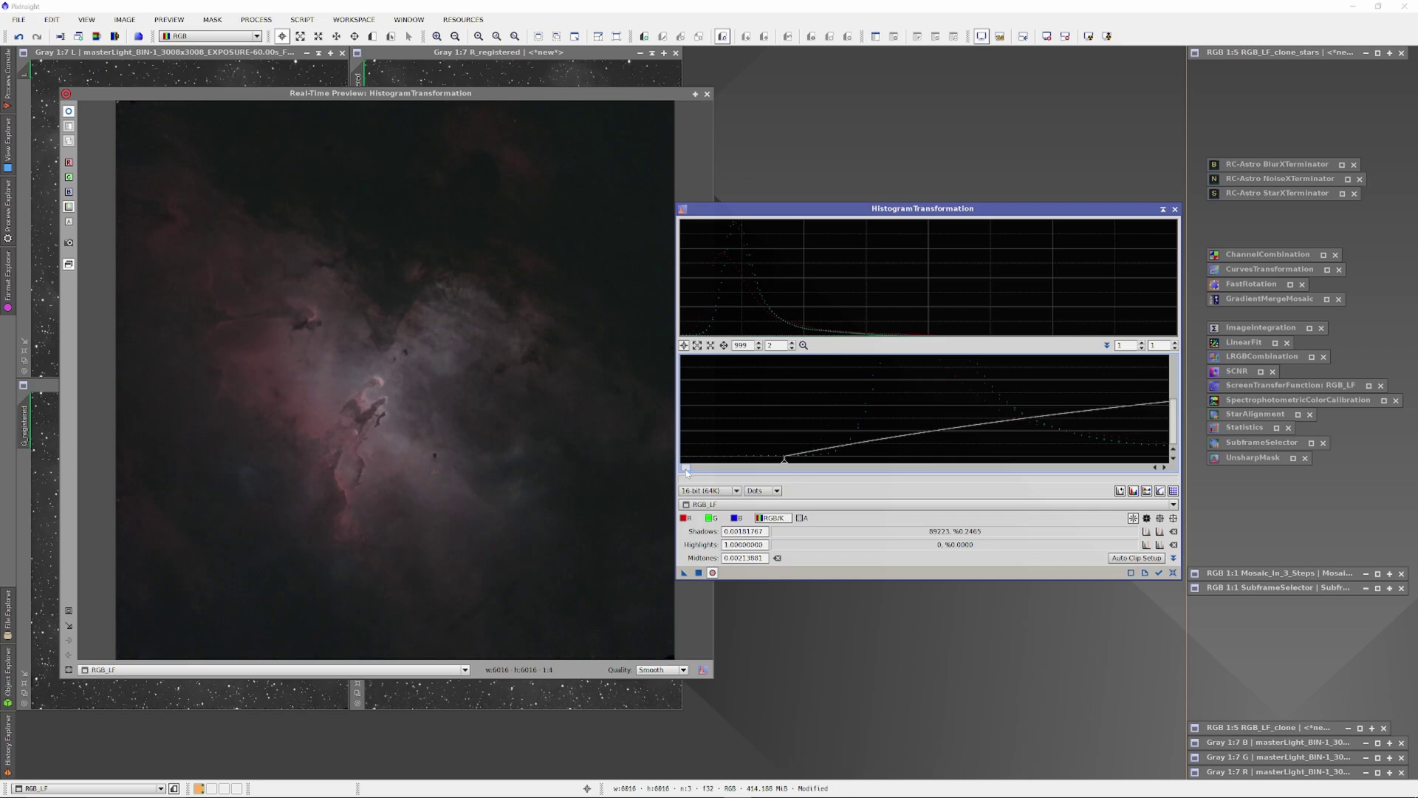
scroll(687, 473, "down", 3)
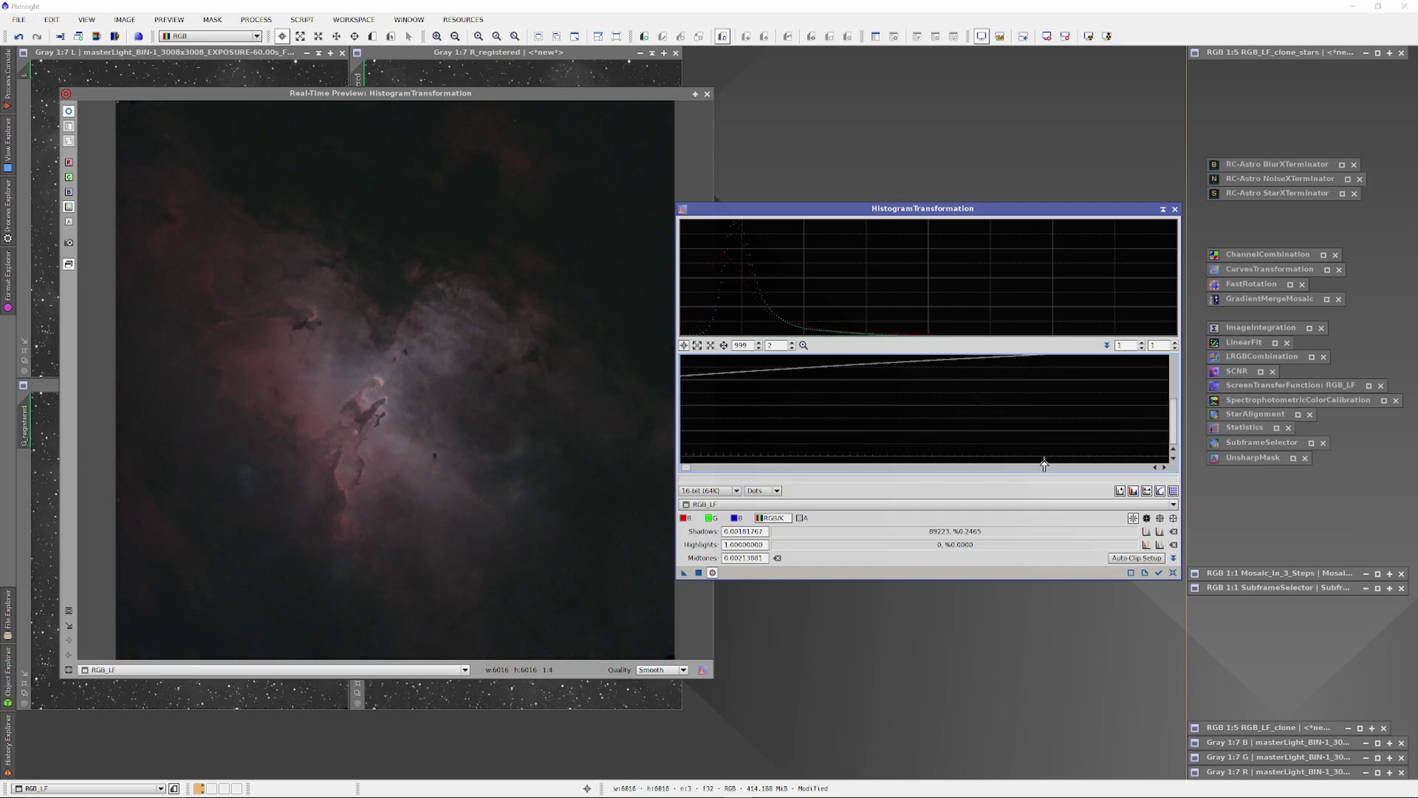
mouse_move(1044, 464)
left_mouse_down()
mouse_move(1075, 464)
mouse_move(1059, 477)
left_mouse_up()
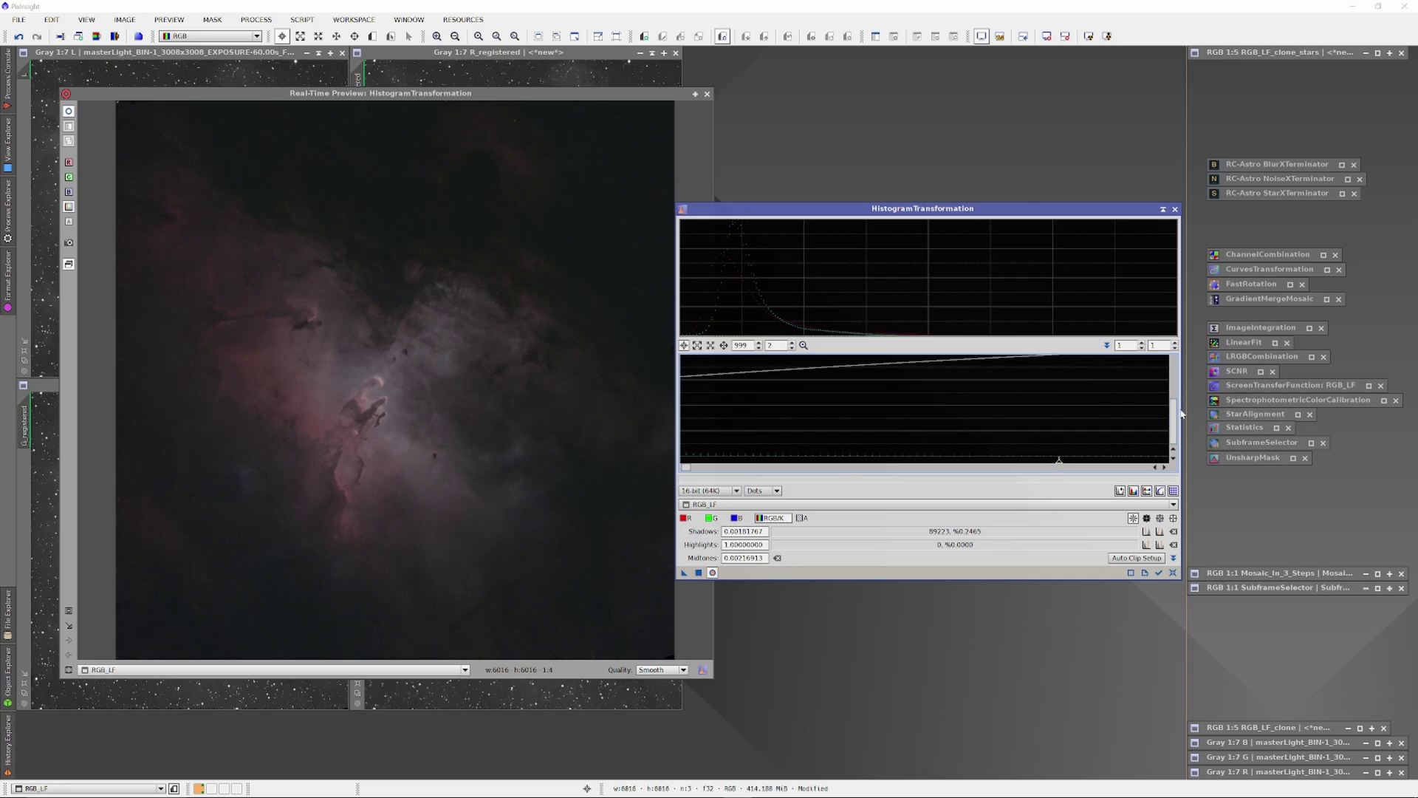
- Set the histogram graph back to vertical zoom 1 and horizontal zoom 500
double_click(776, 345)
type("1")
key("Return")
key("shift+Tab")
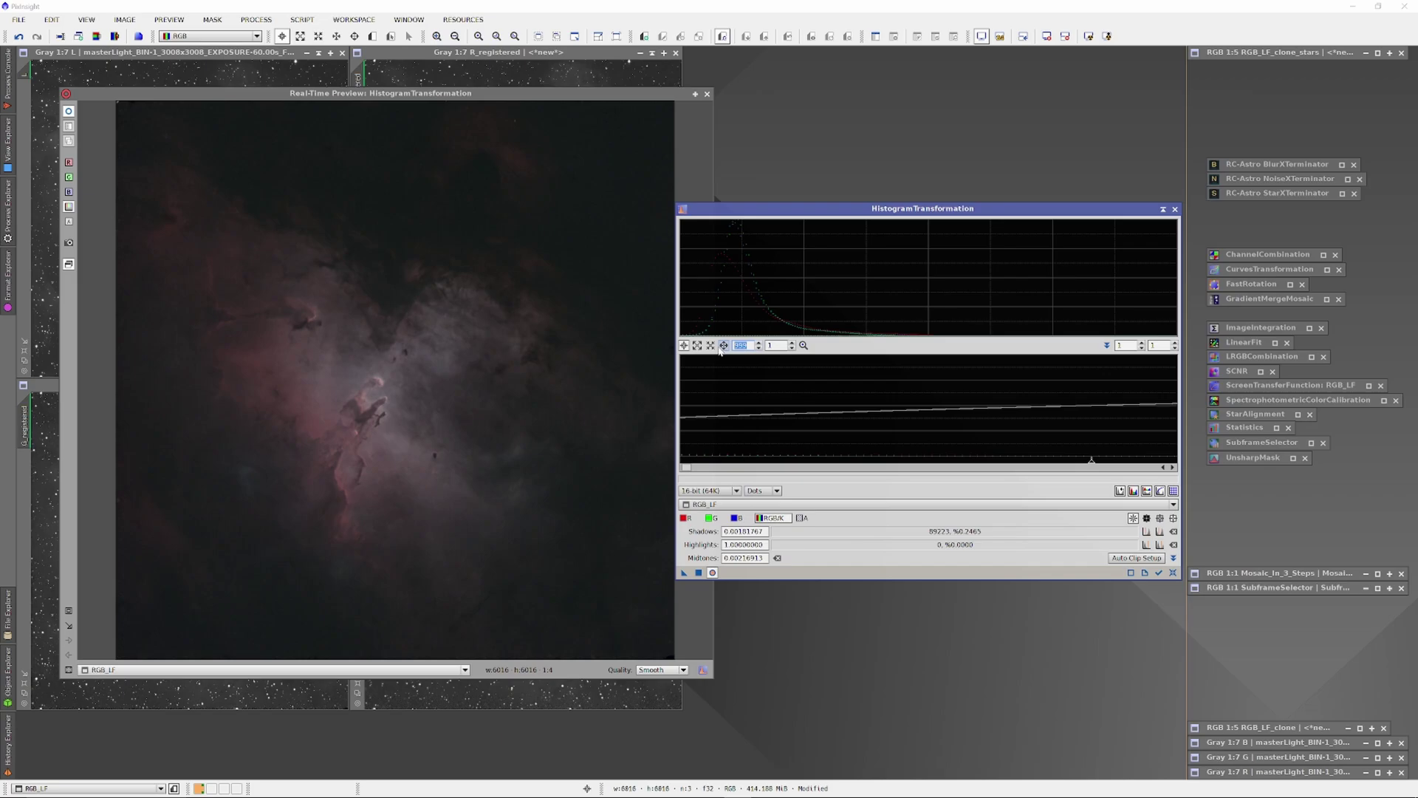
type("500")
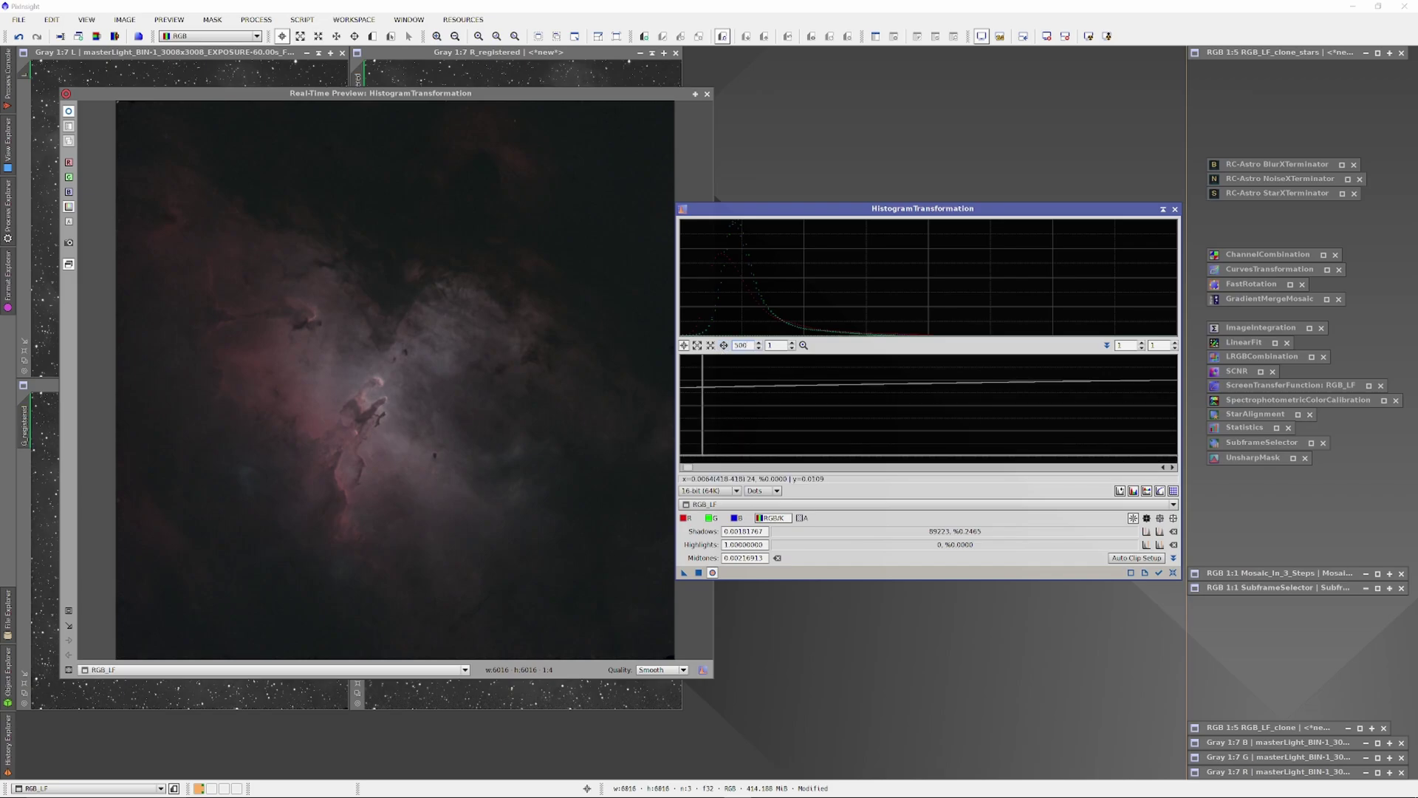
key("Return")
scroll(689, 469, "left", 3)
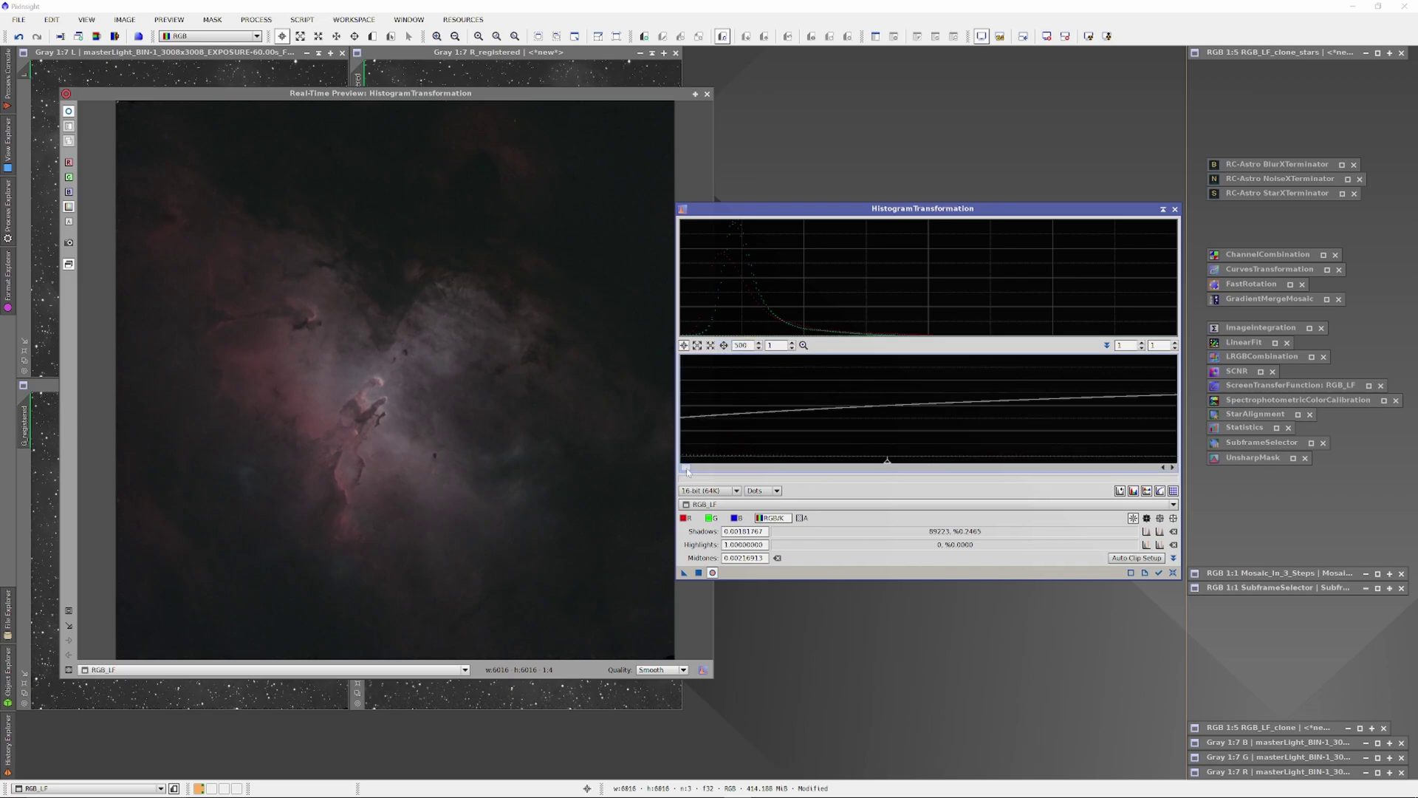
scroll(689, 470, "left", 3)
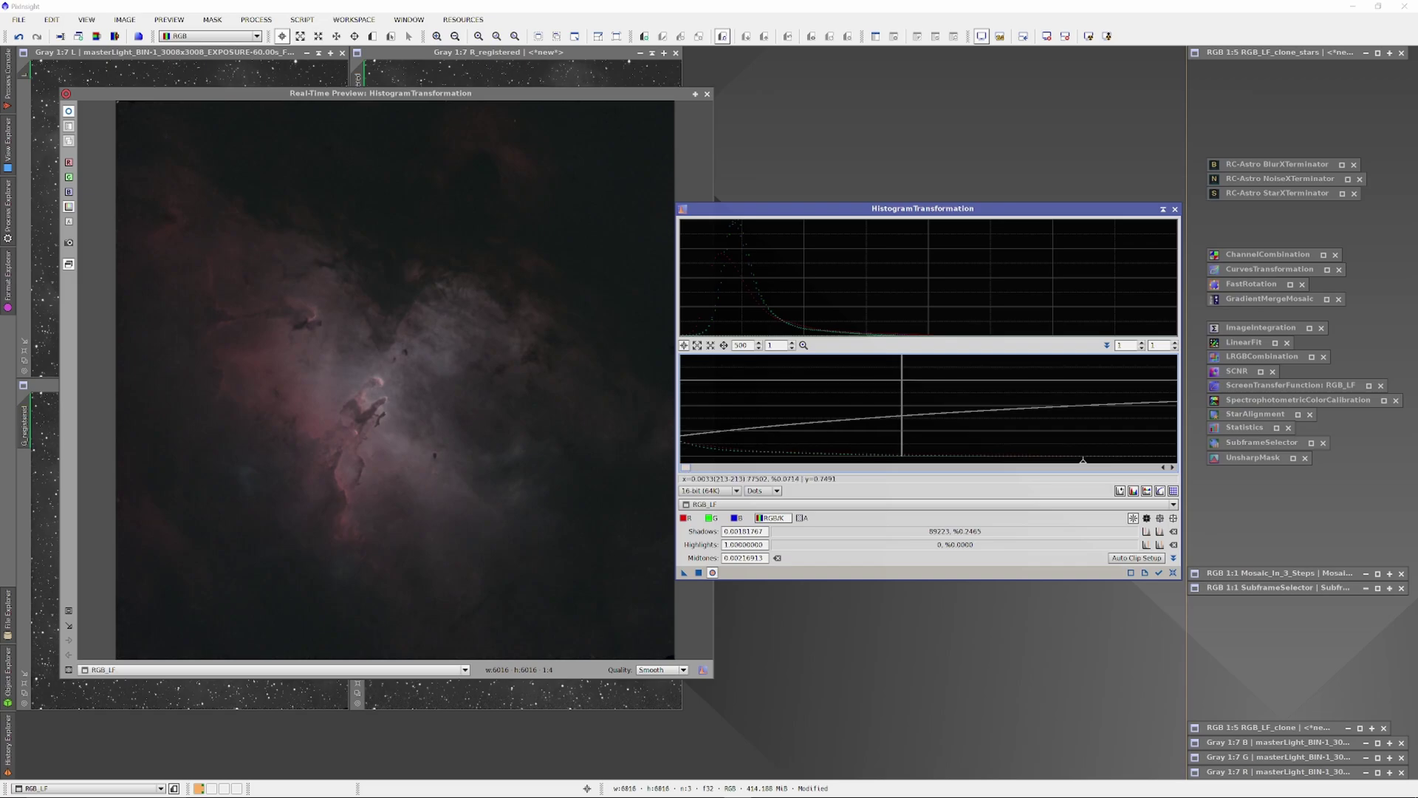
- Apply the stretch to RGB_LF and save it as a 32-bit IEEE 754 float TIFF, RGB_LF.tif
left_click(707, 93)
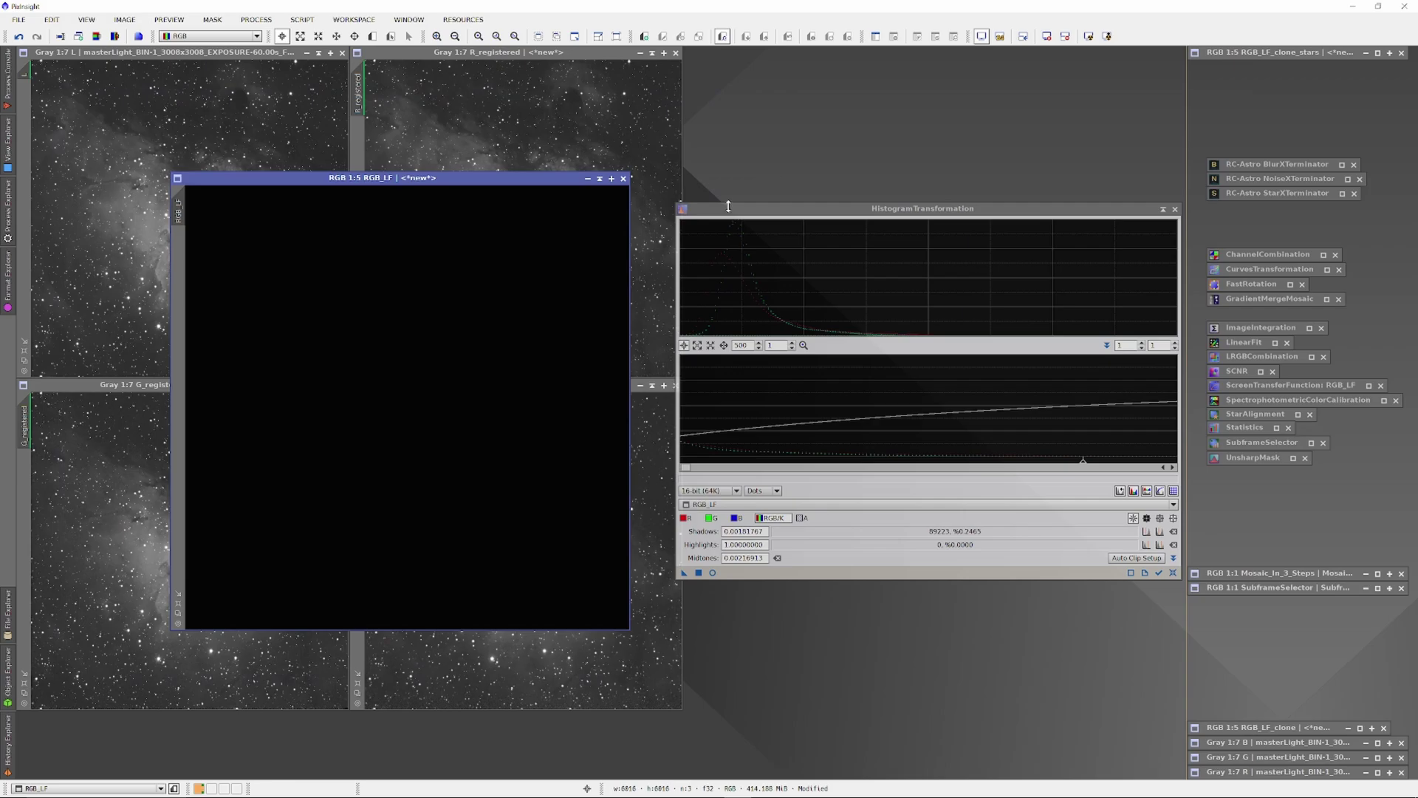
left_click_drag(698, 573, 476, 529)
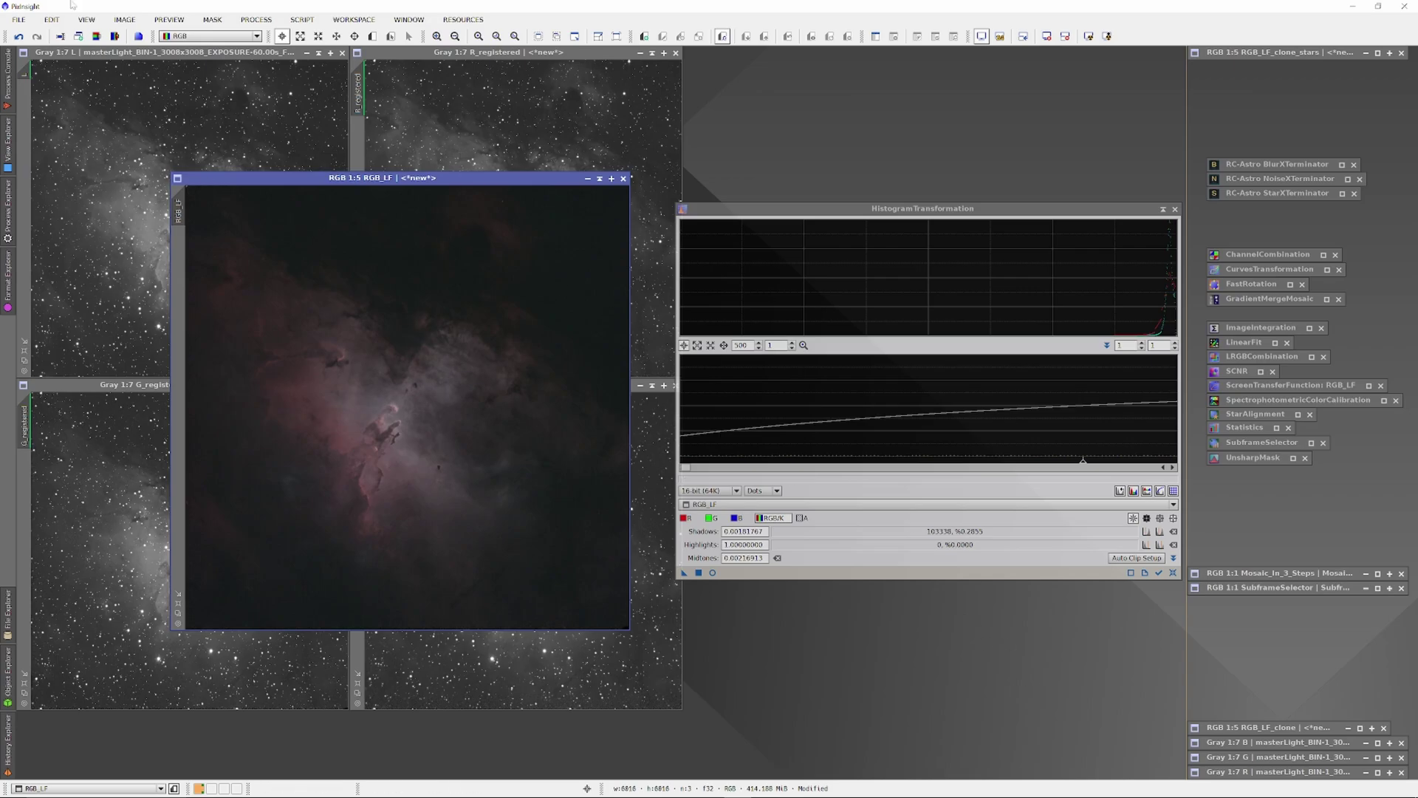
left_click(19, 20)
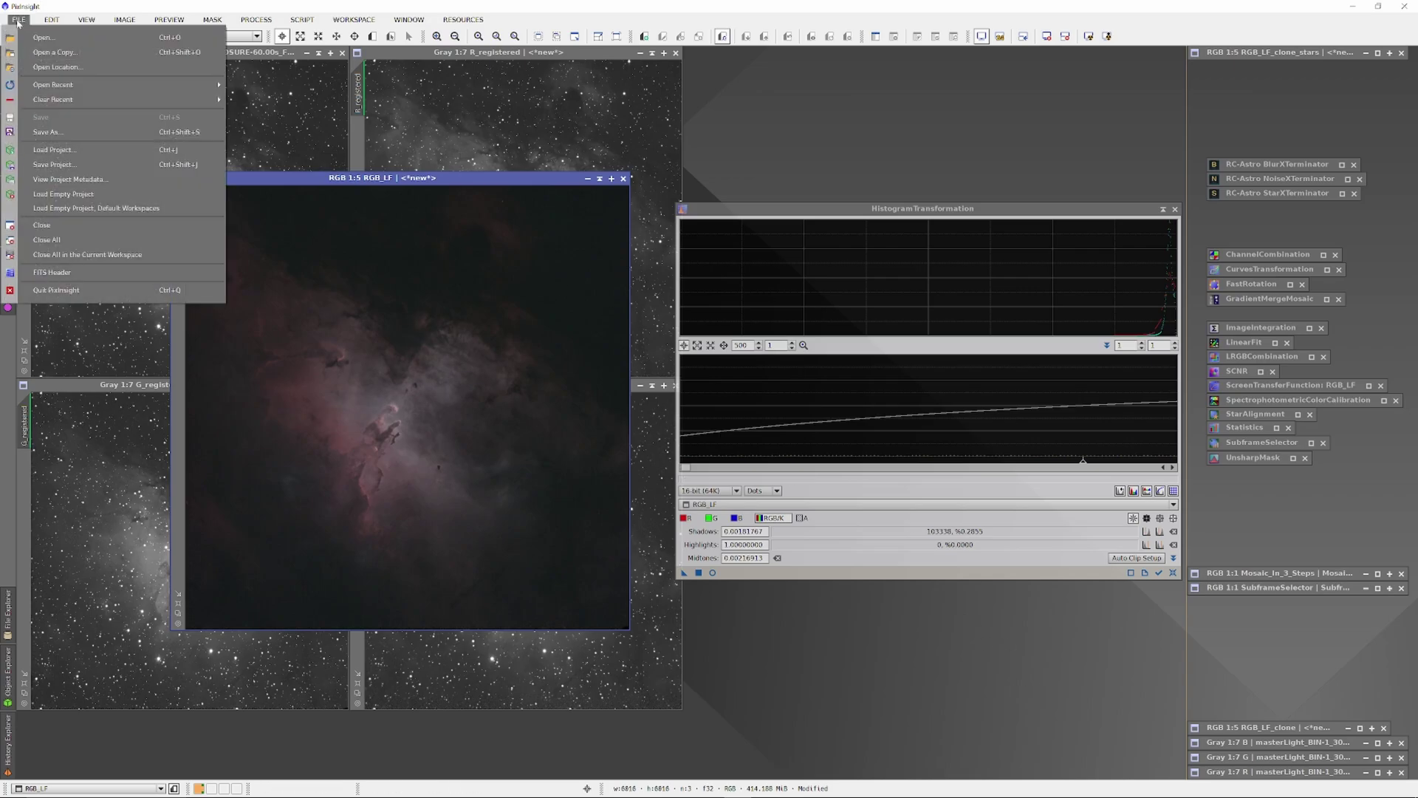
left_click(52, 130)
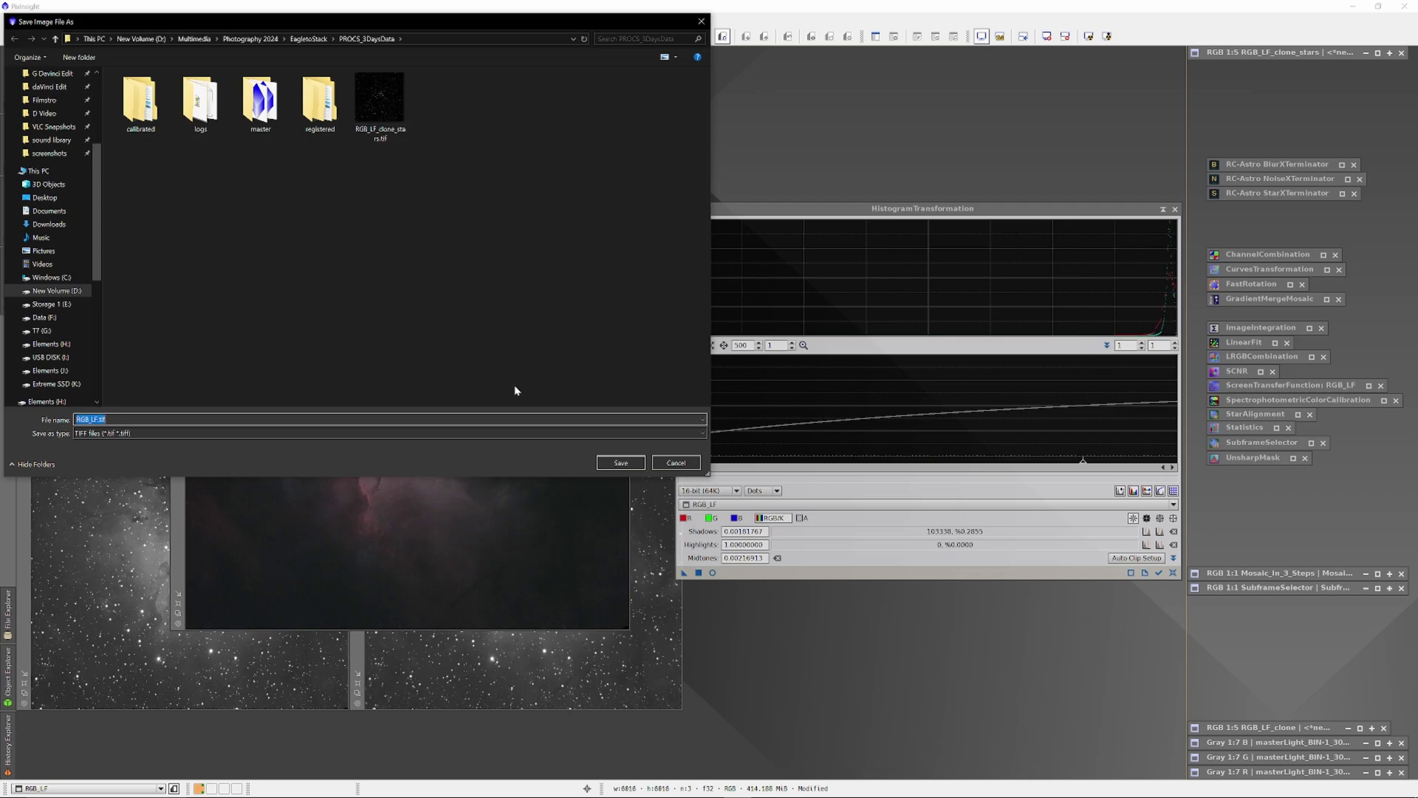
left_click(620, 463)
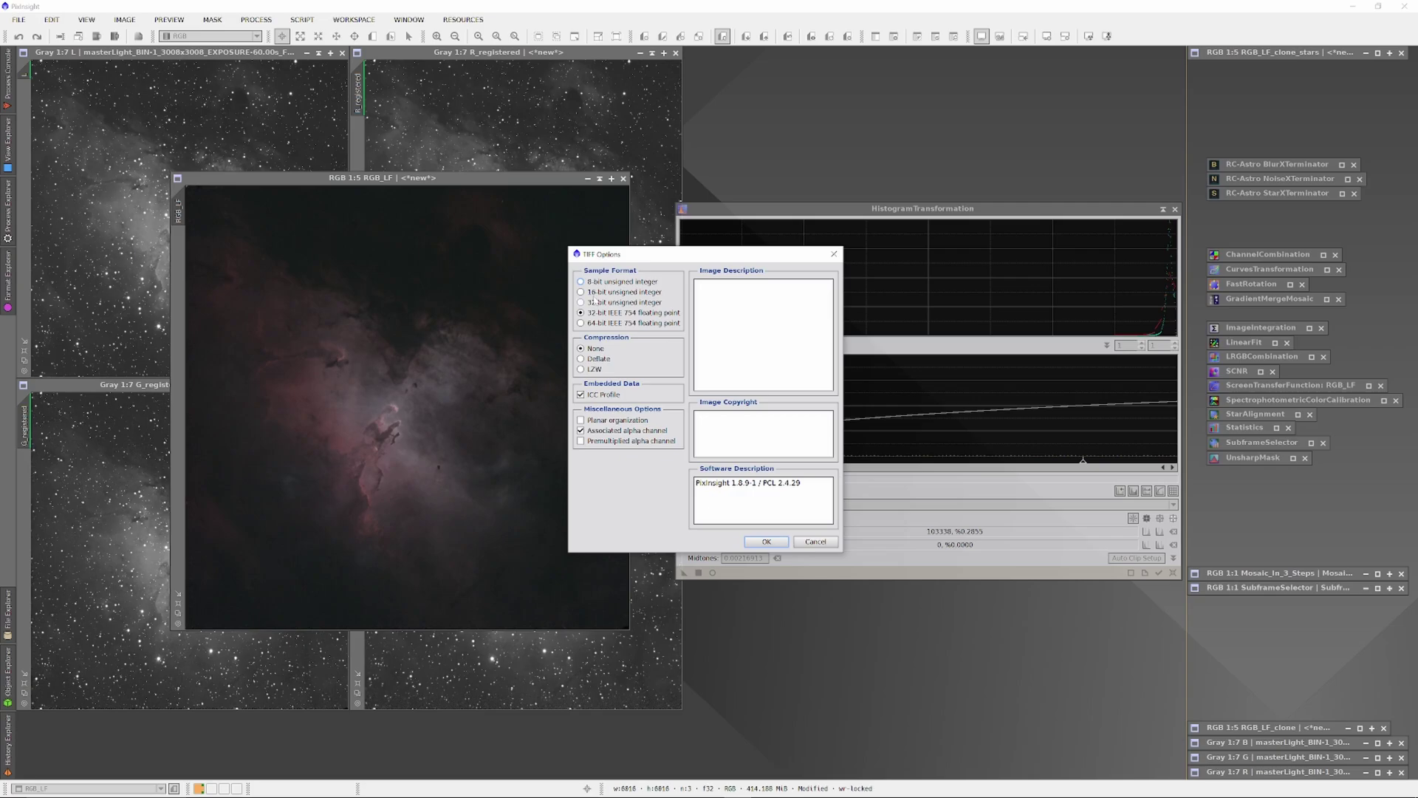
left_click(760, 540)
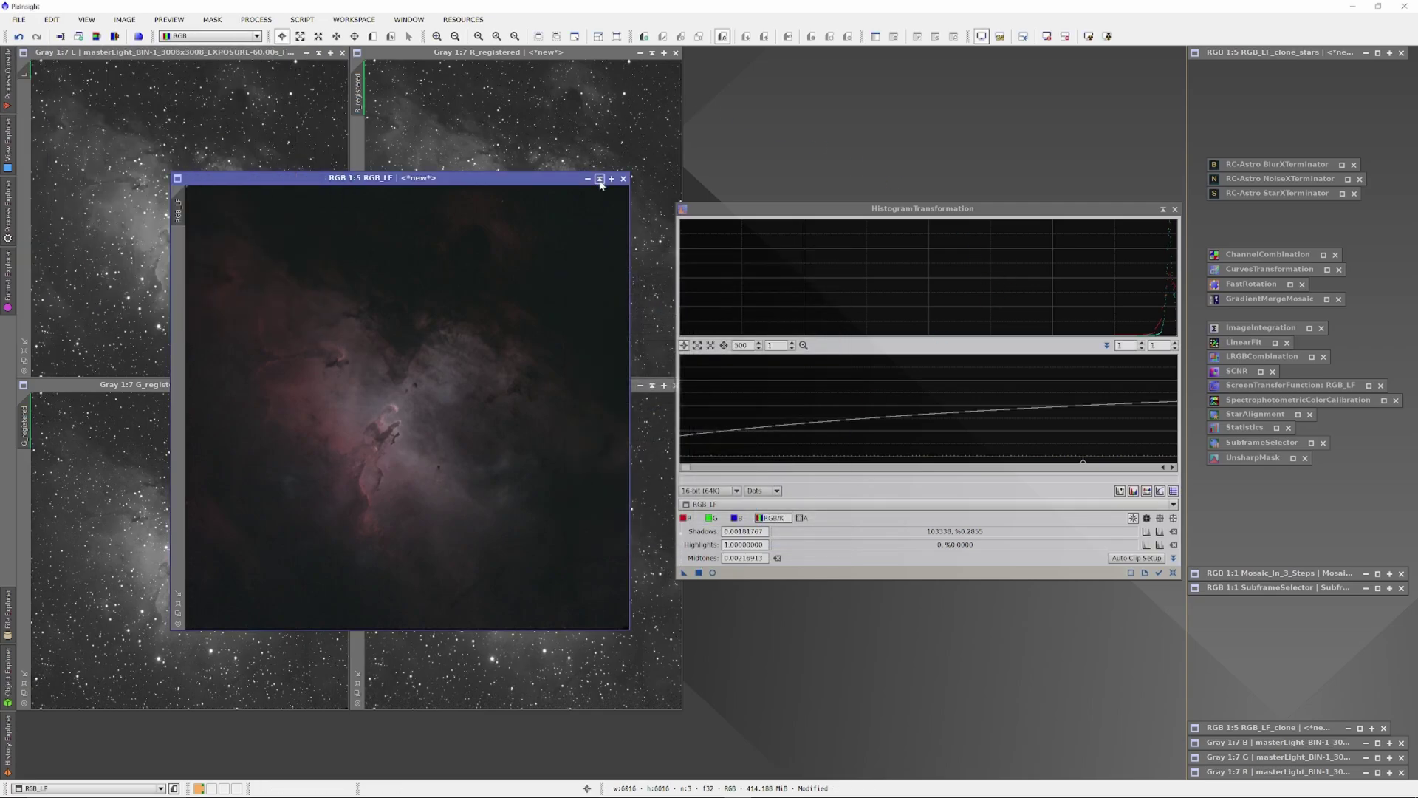
- Denoise RGB_LF with NoiseXTerminator at Denoise 0.90 and Detail 0.15
right_click(553, 297)
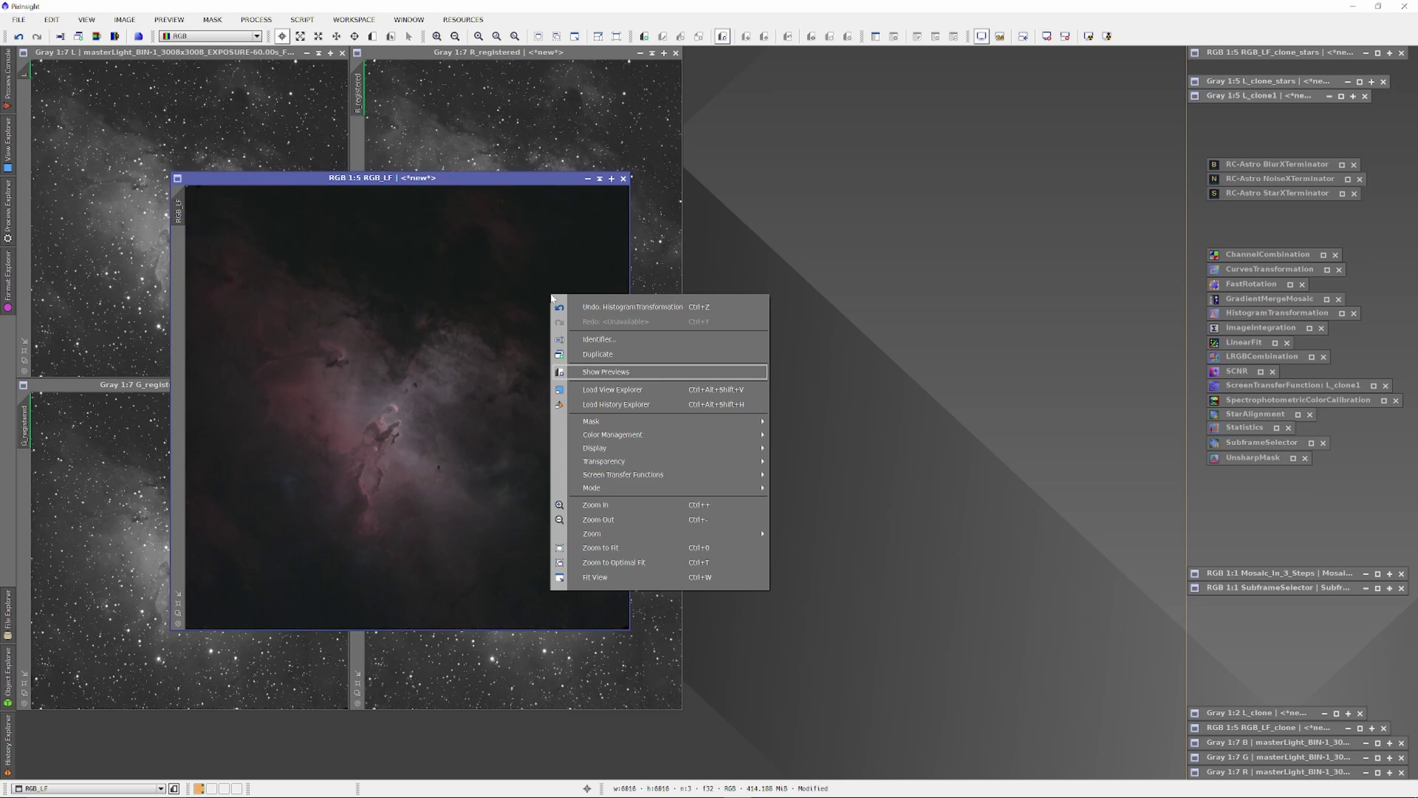
left_click(1104, 161)
double_click(1268, 177)
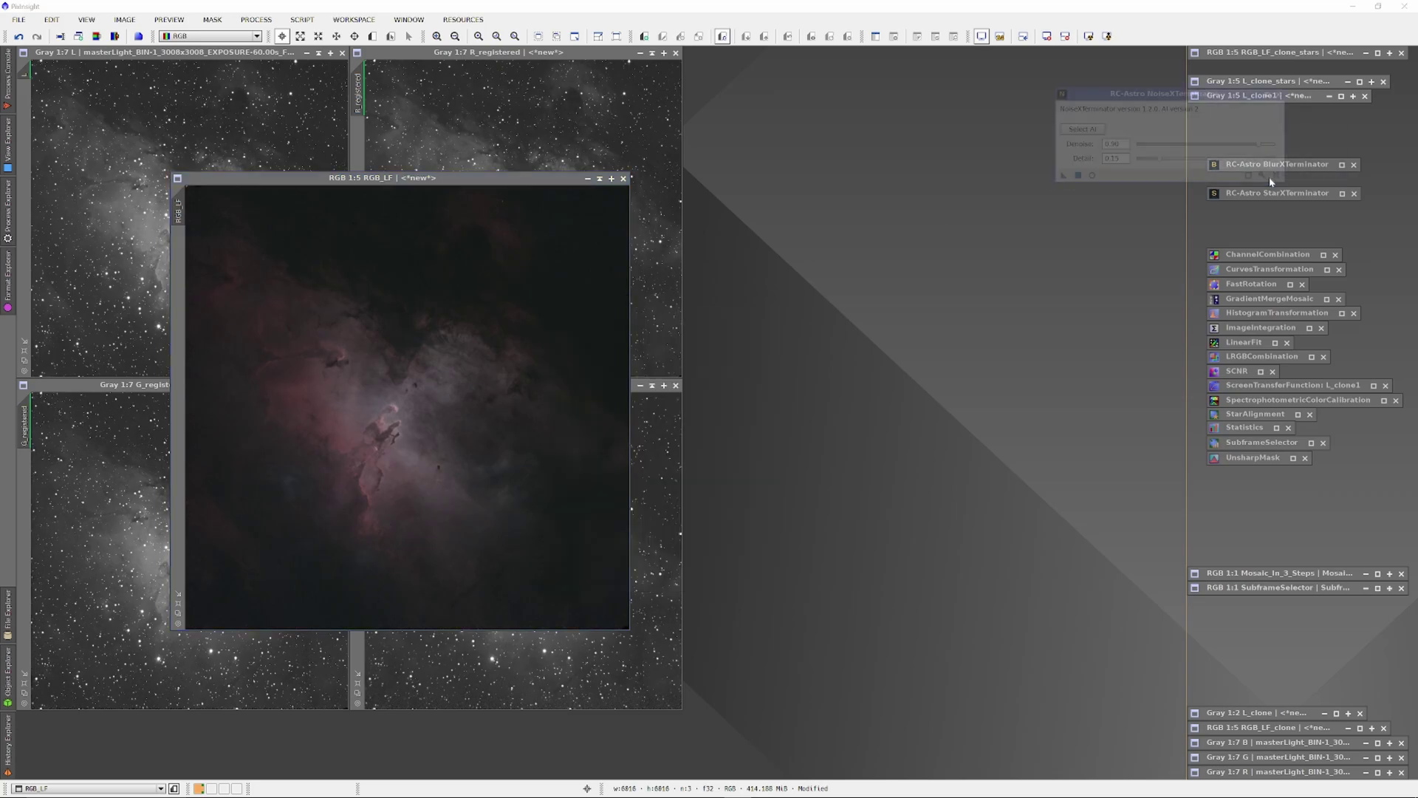
left_click(811, 164)
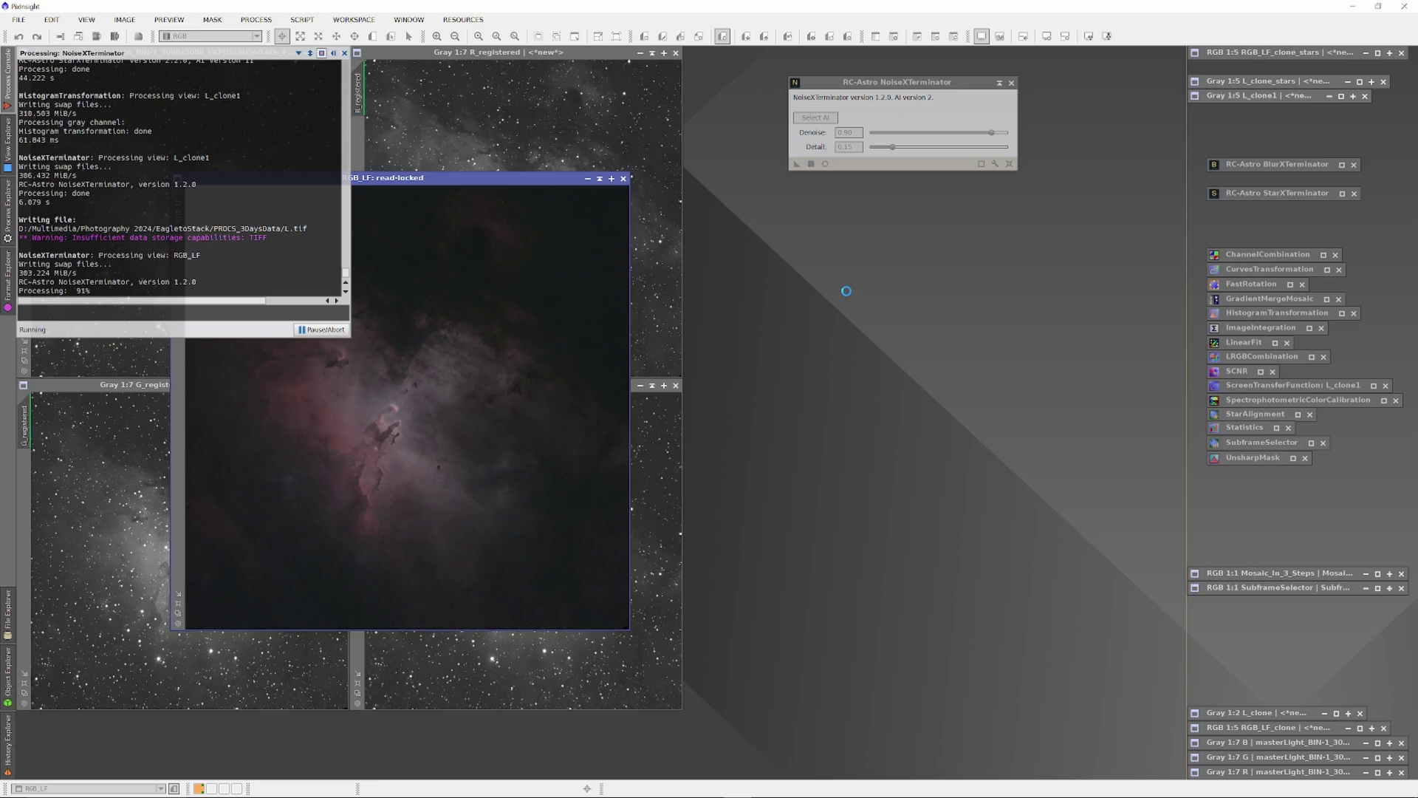
- Save the denoised image over RGB_LF.tif, confirming the overwrite and TIFF options
right_click(555, 342)
left_click(19, 19)
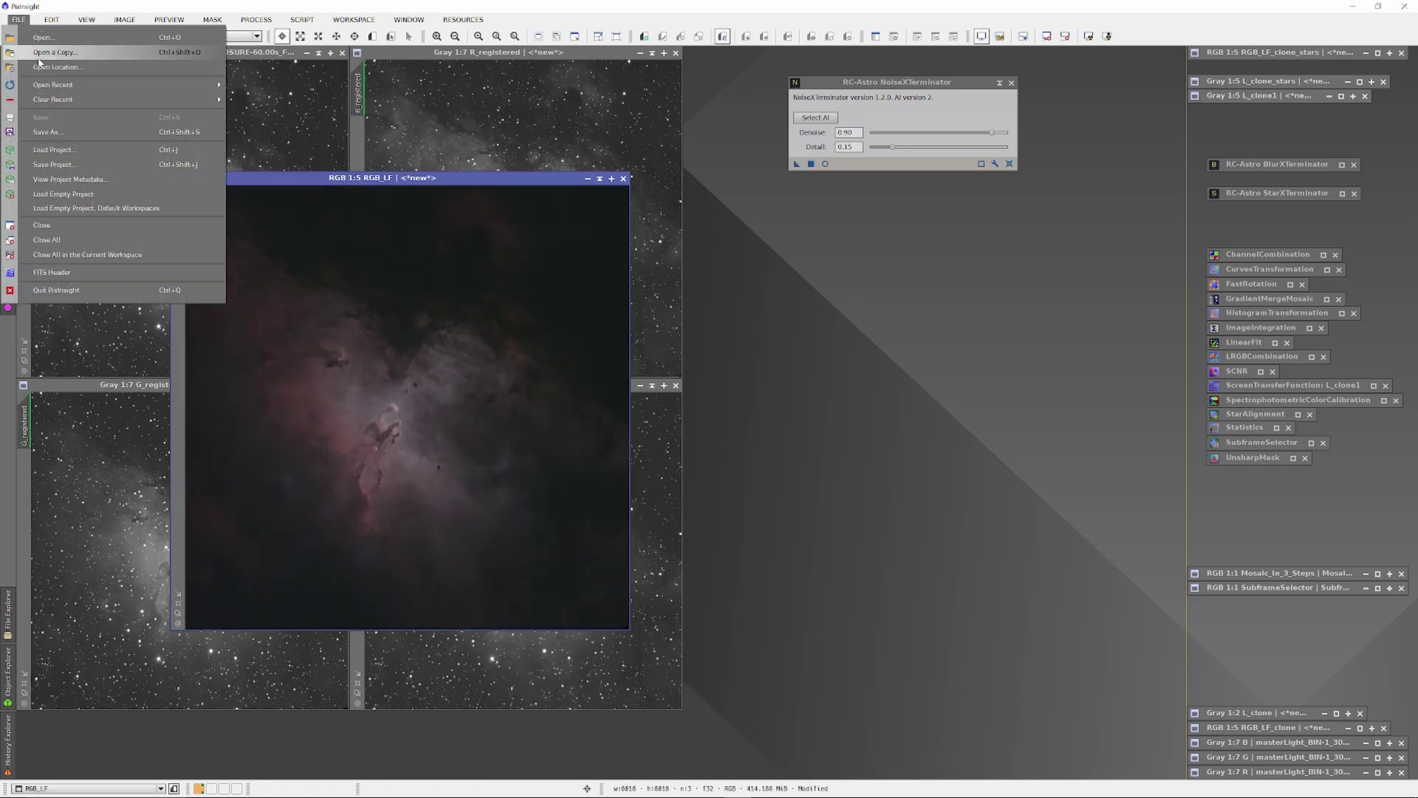
key("Escape")
key("ctrl+shift+s")
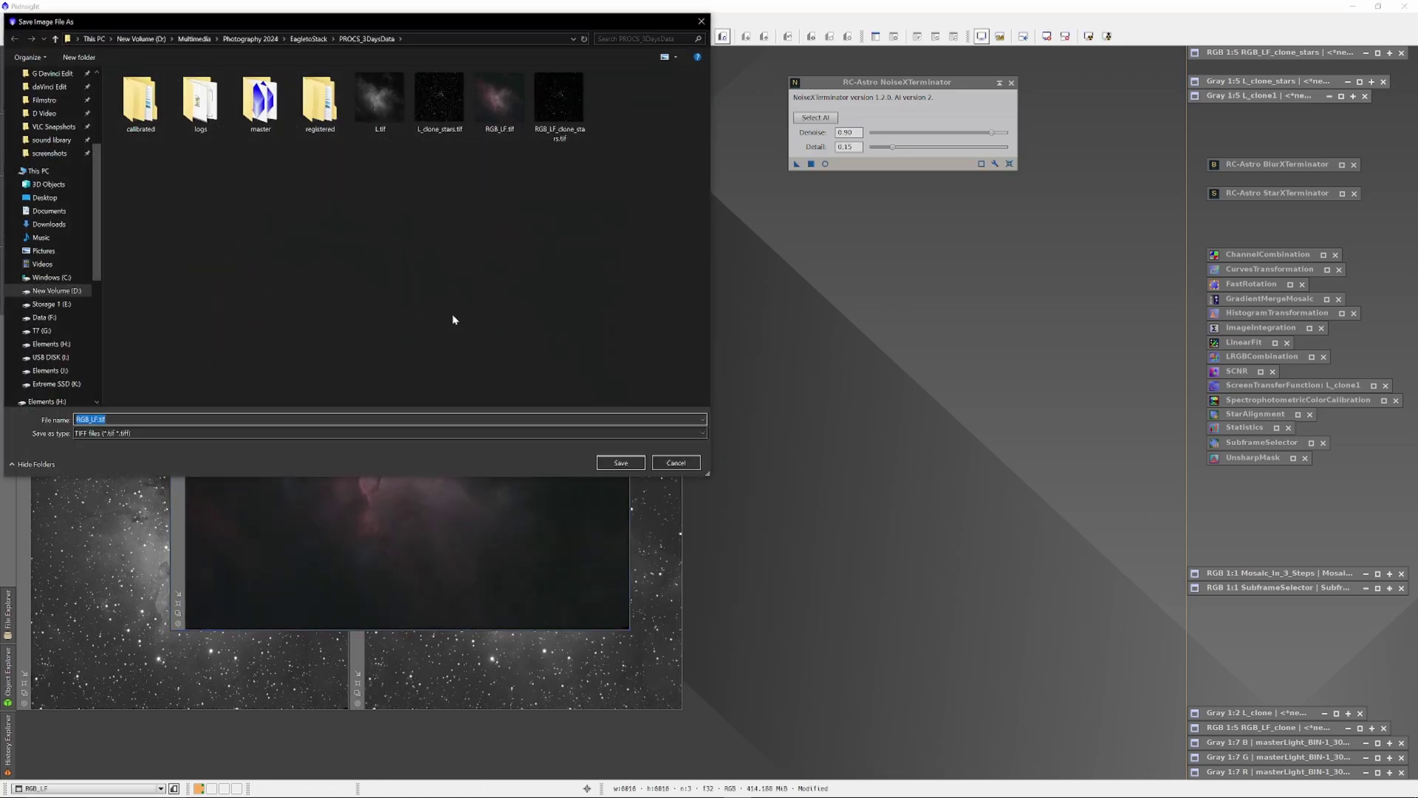
left_click(621, 462)
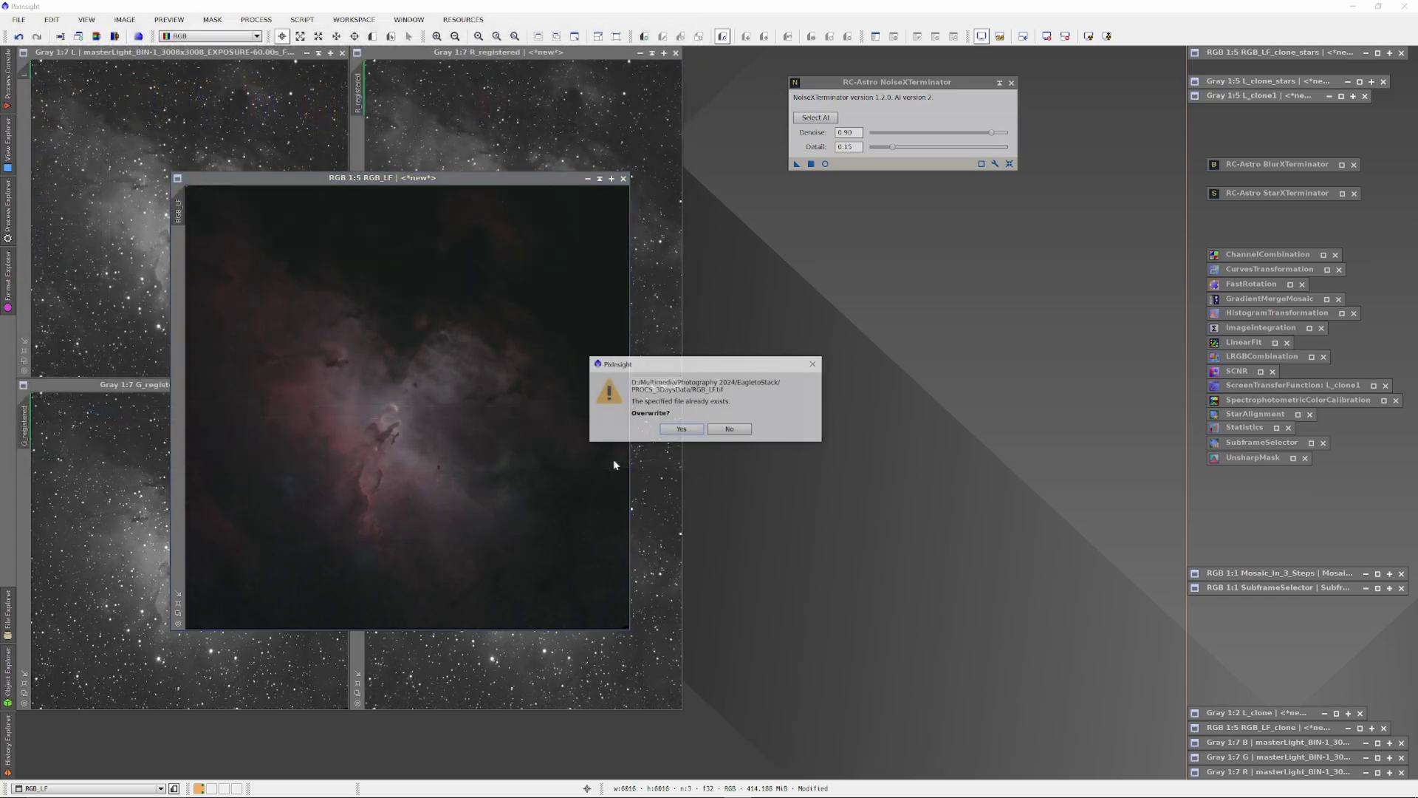
left_click(669, 430)
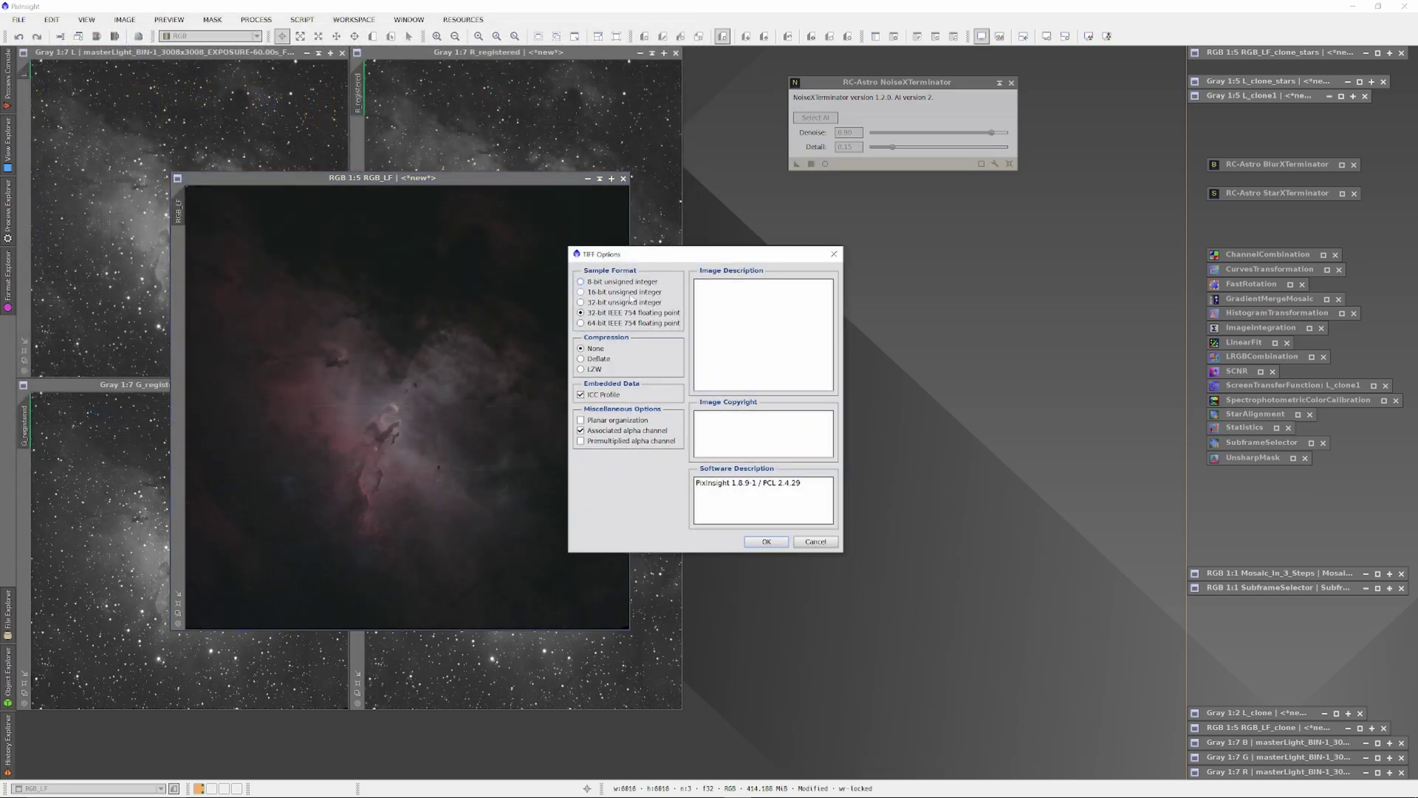
left_click(766, 542)
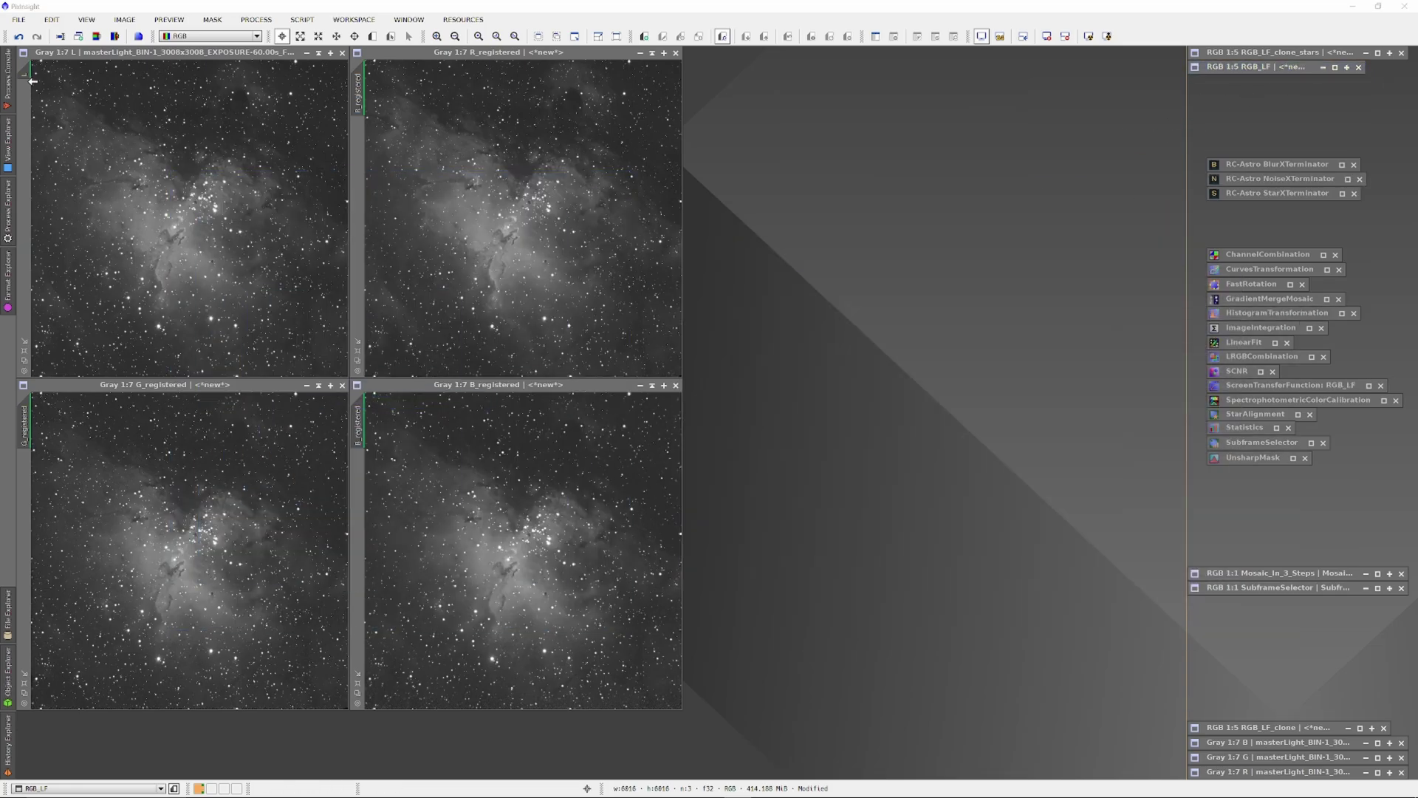
- Permanently stretch L_clone using the STF auto-stretch in HistogramTransformation, then reset the screen stretch
left_click_drag(24, 74, 216, 222)
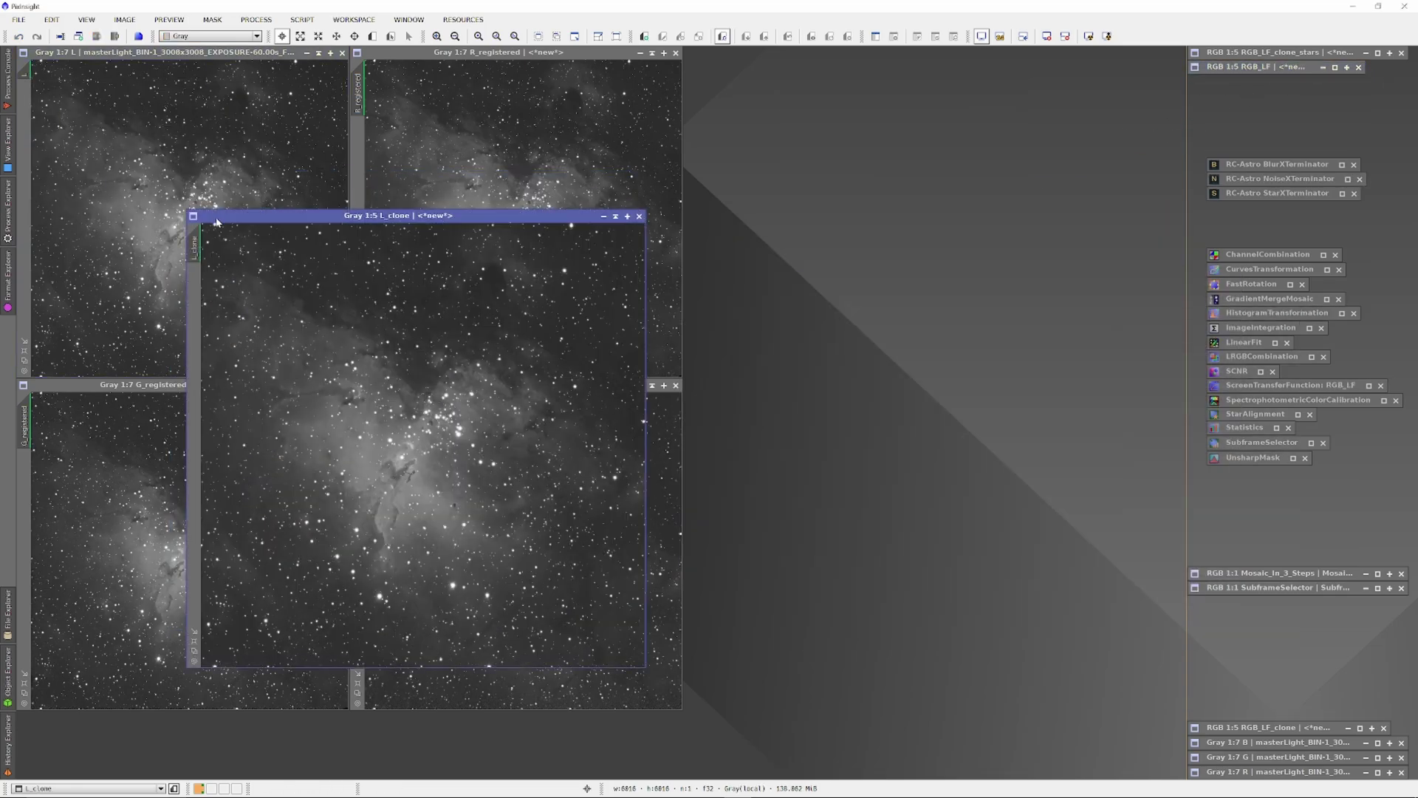
double_click(1253, 384)
double_click(1277, 313)
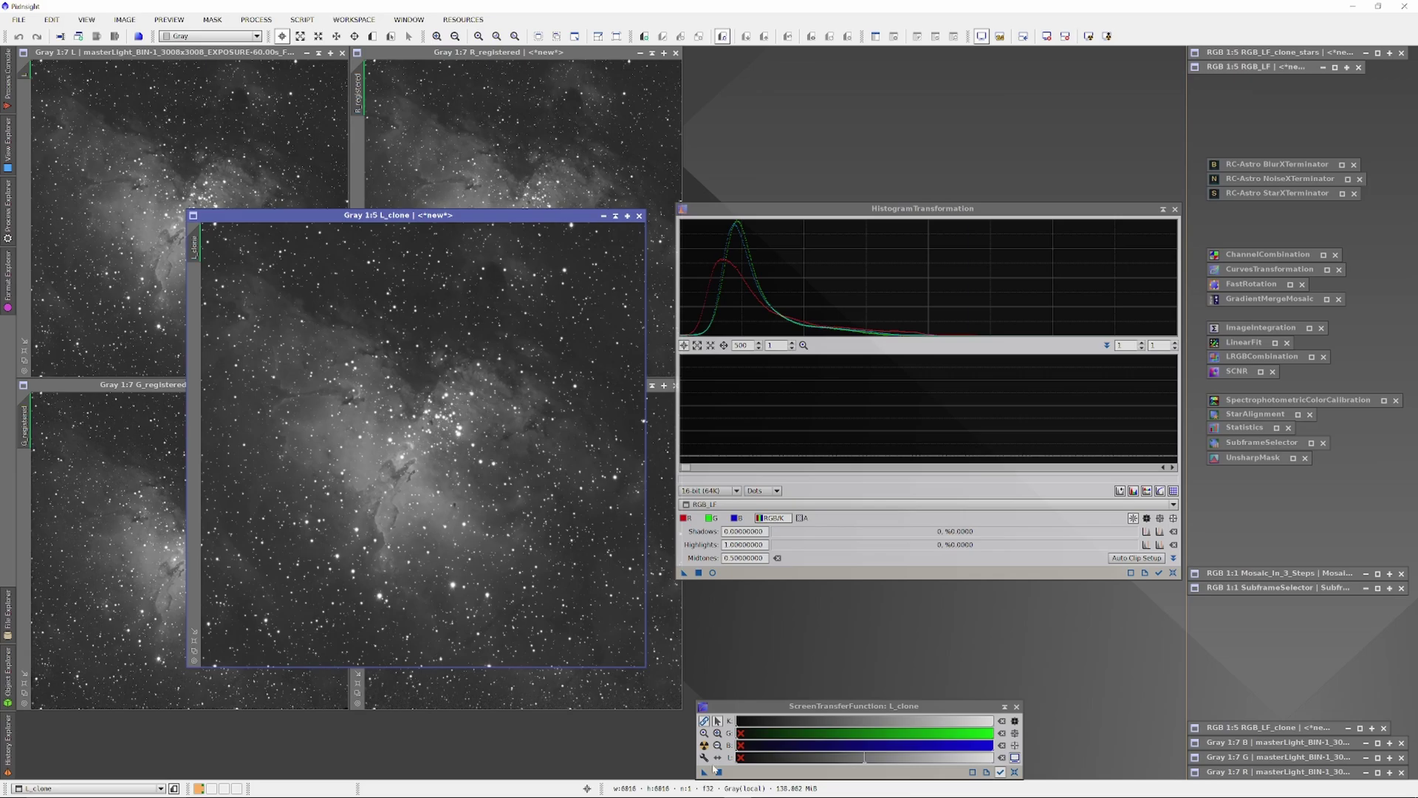
left_click_drag(706, 770, 687, 573)
left_click(698, 573)
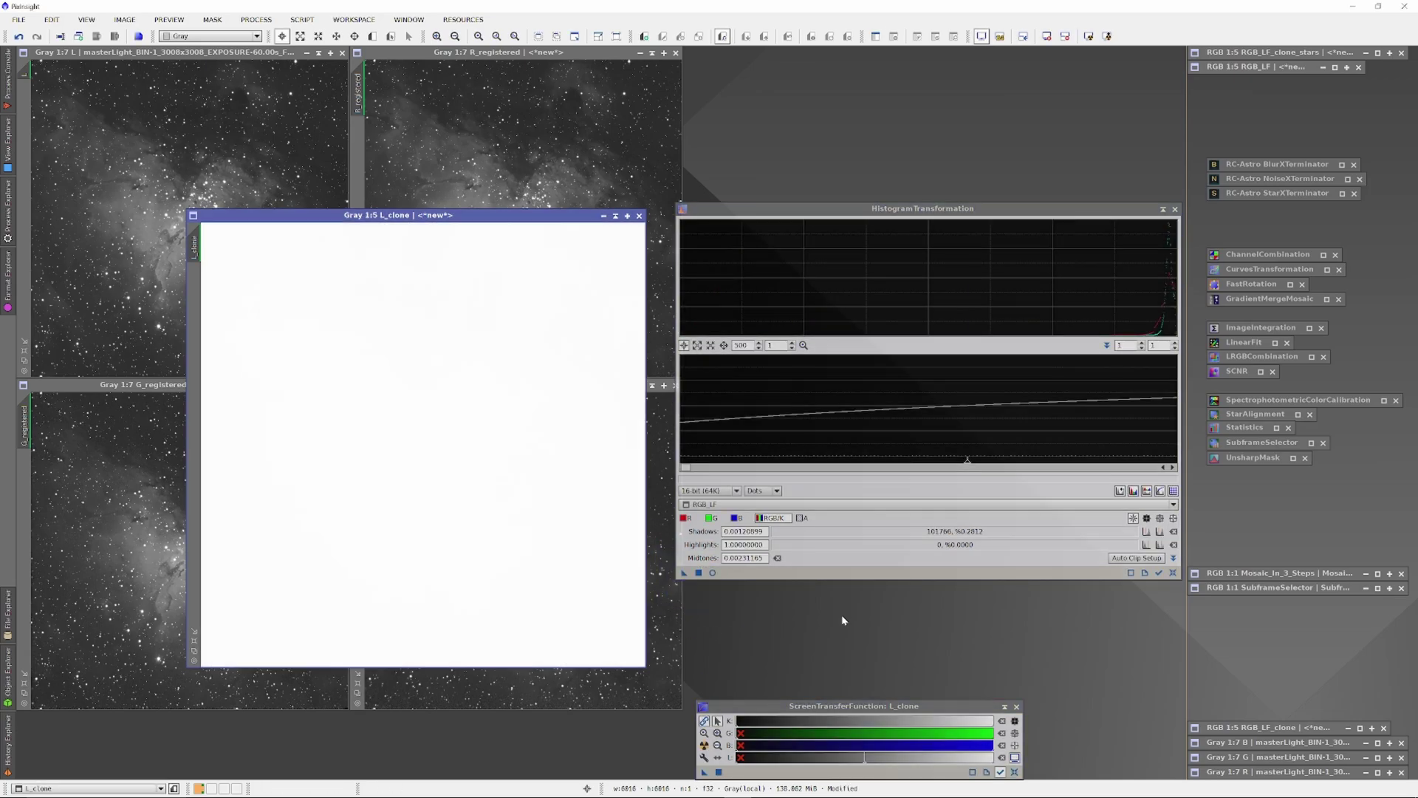
key("ctrl+F12")
- Denoise L_clone with NoiseXTerminator and remove its stars with StarXTerminator, keeping a star image
double_click(1280, 178)
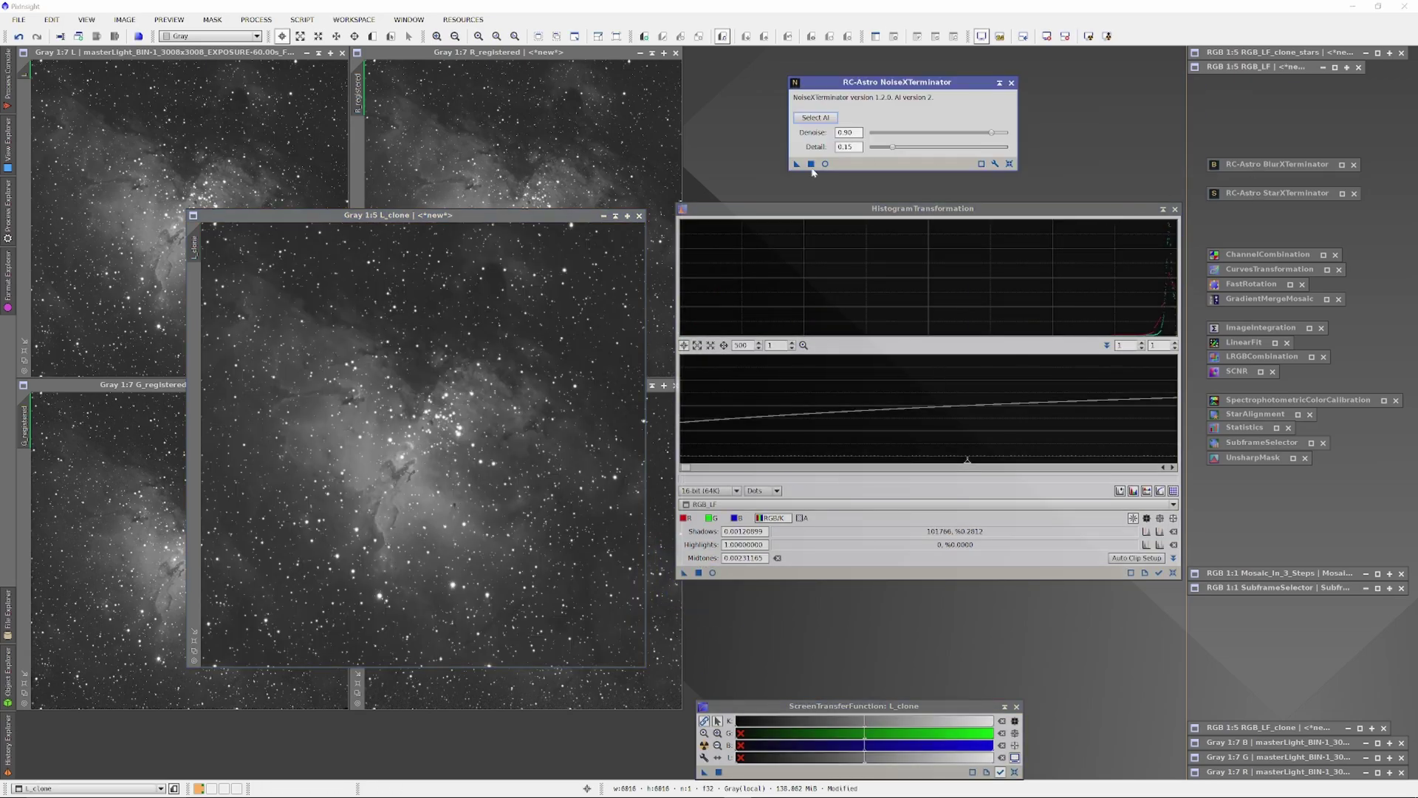
left_click_drag(797, 163, 573, 290)
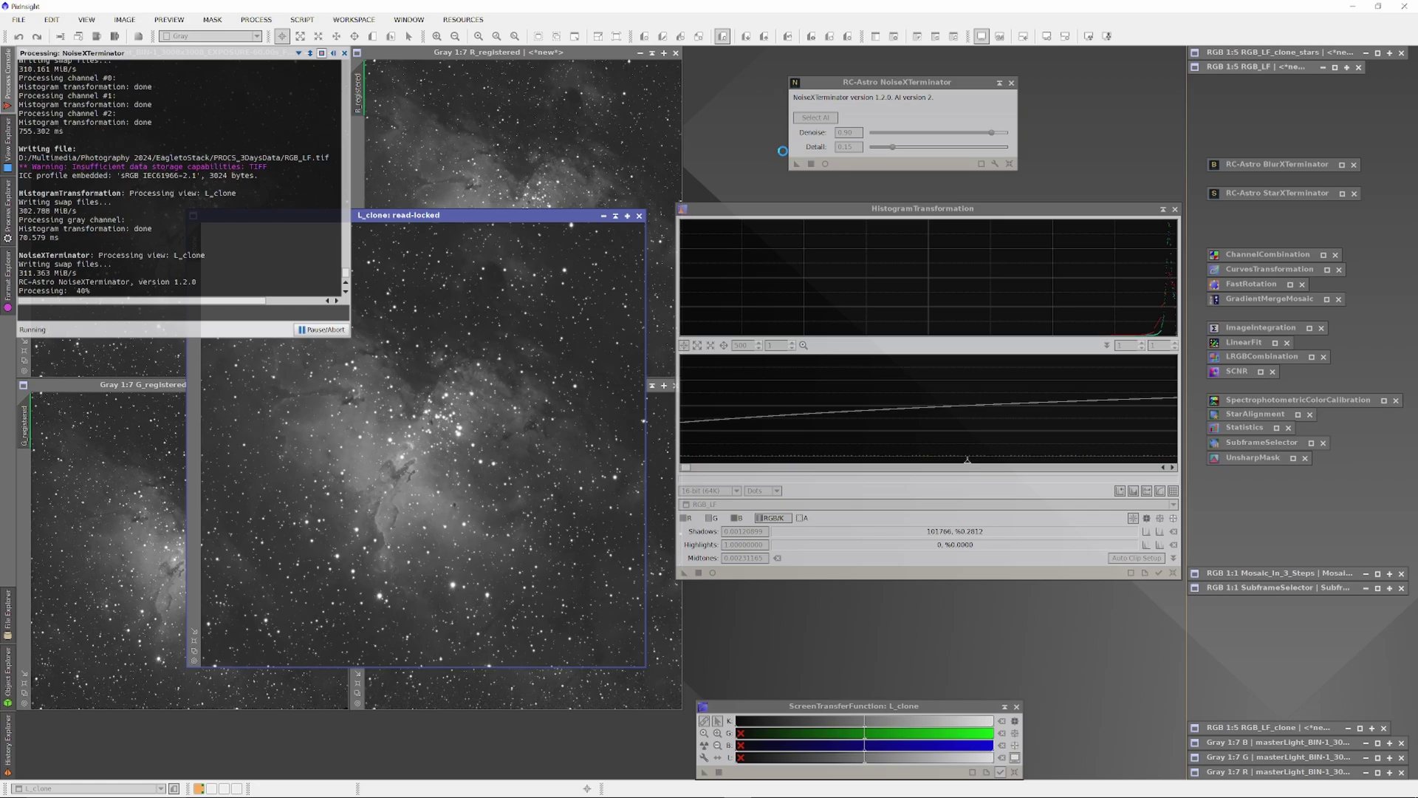
left_click(1000, 82)
double_click(1280, 192)
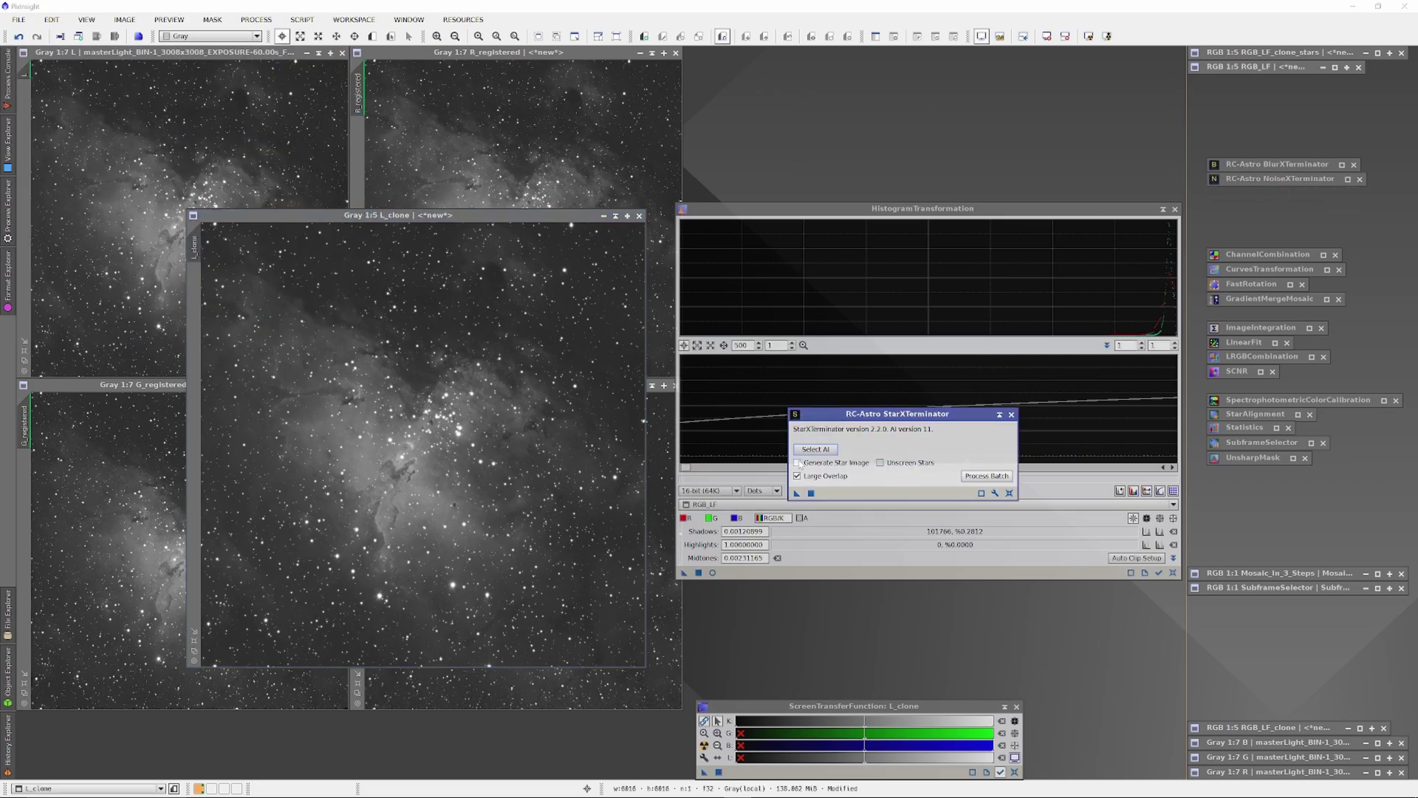
left_click_drag(796, 493, 570, 465)
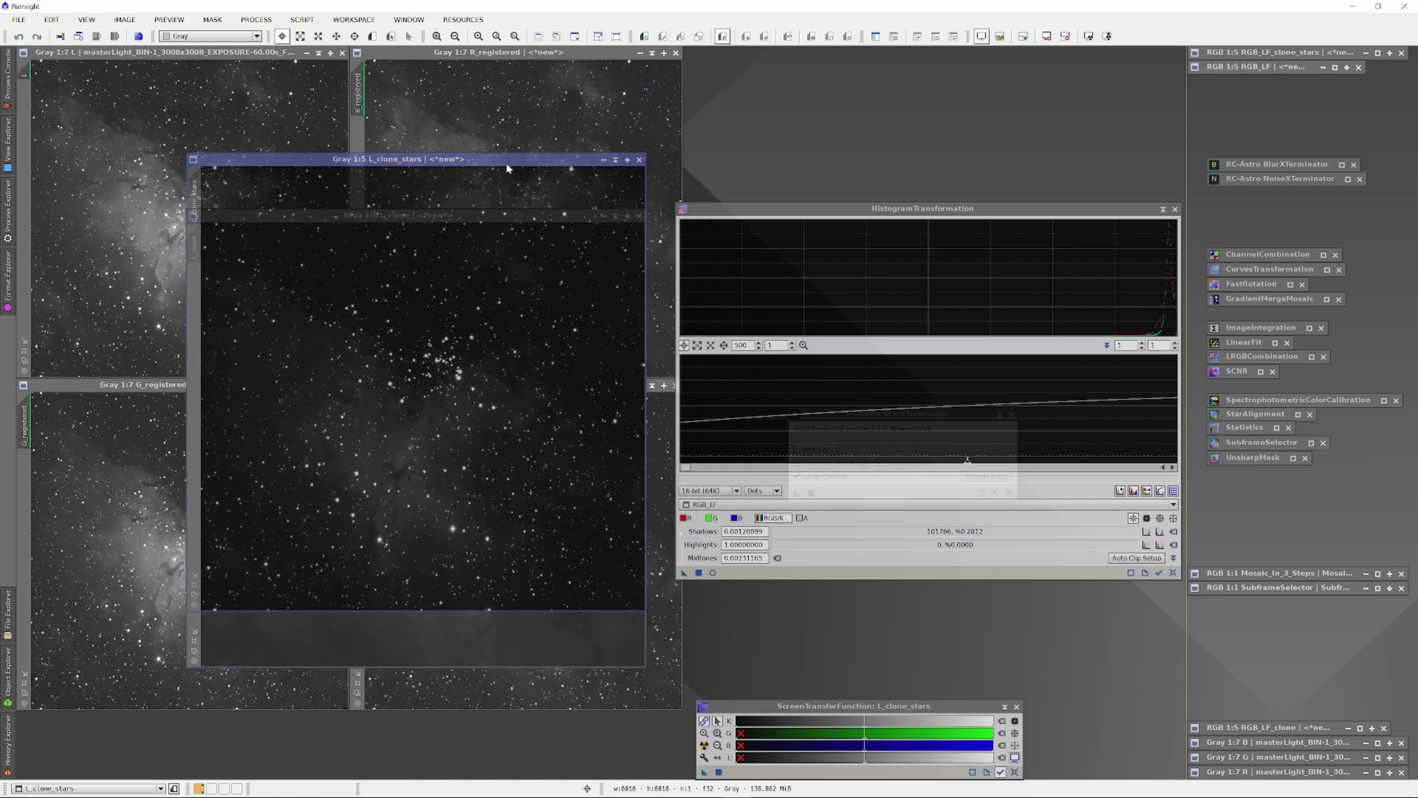
- Save the star image as L_clone_stars.tif and minimise its window
left_click(20, 21)
left_click(47, 132)
key("Return")
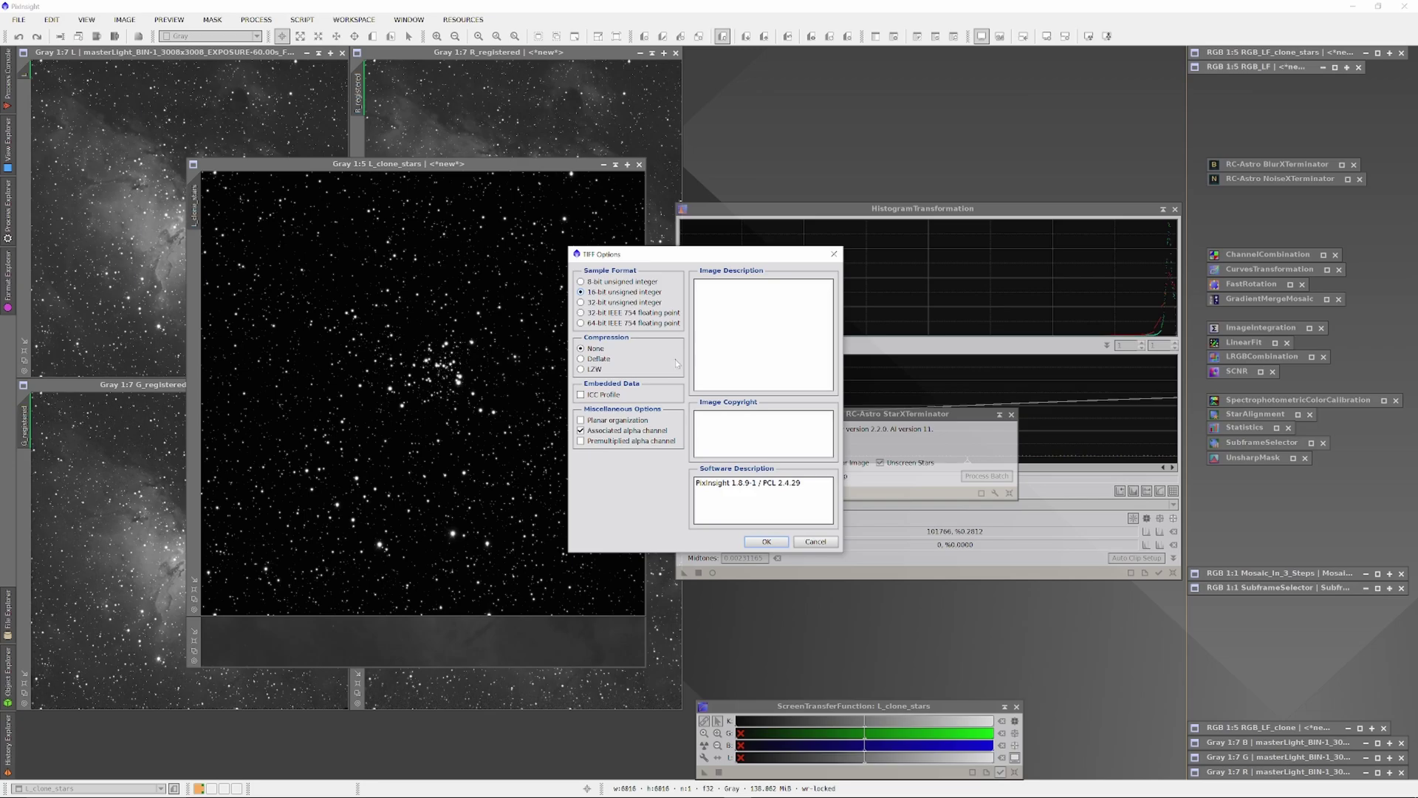
key("Return")
left_click(604, 164)
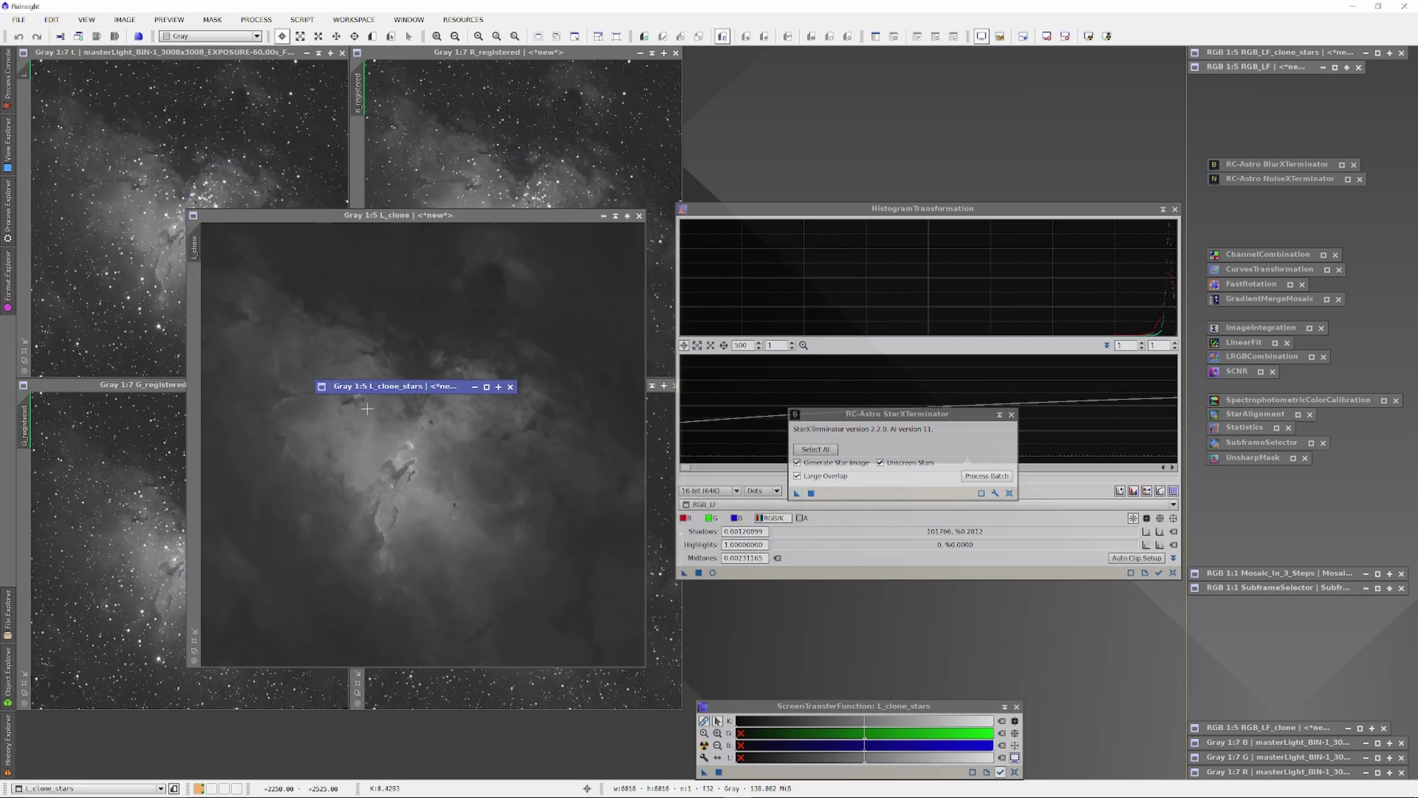
- Minimise L_clone, restore L_clone1 and auto-stretch its display
left_click(616, 216)
double_click(1238, 702)
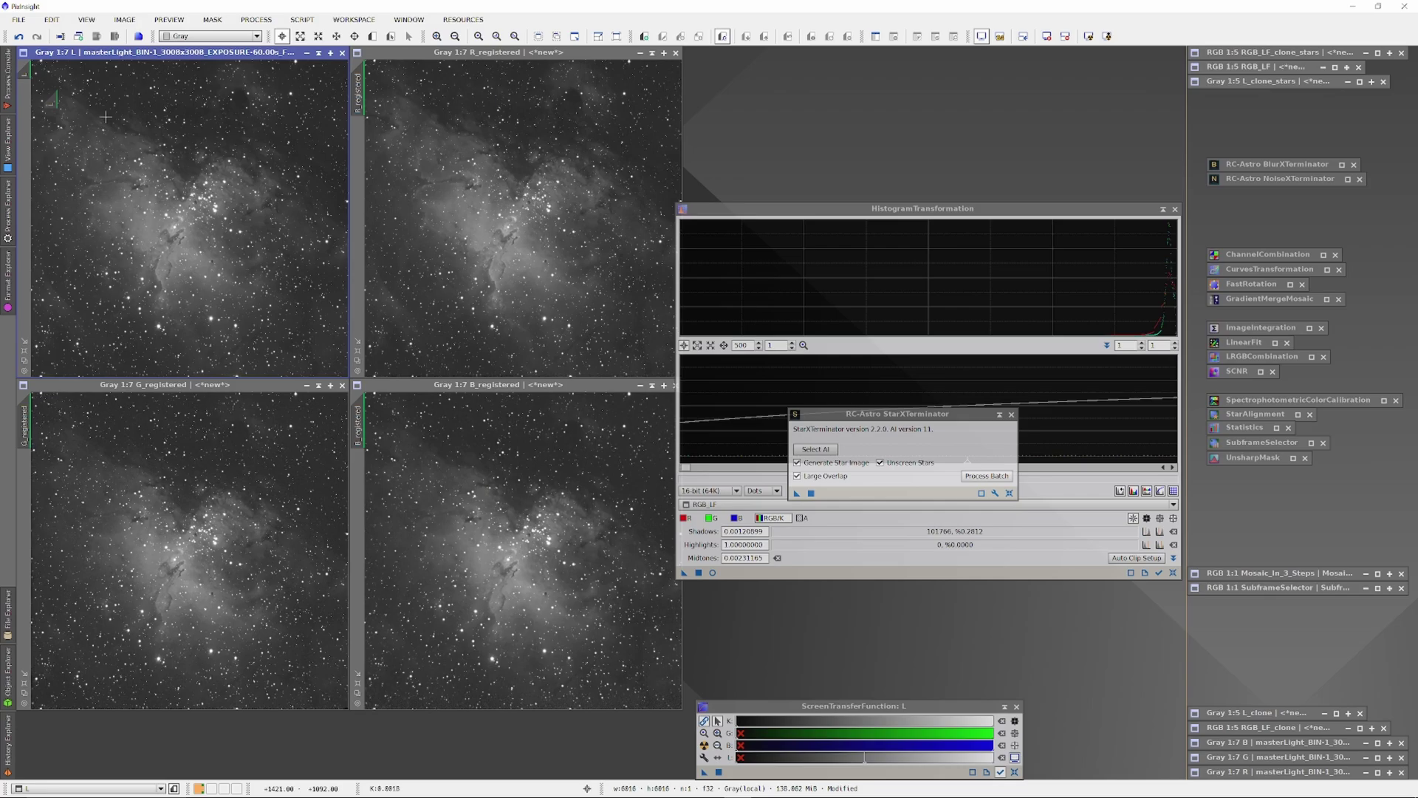
left_click_drag(191, 96, 330, 201)
left_click(1000, 414)
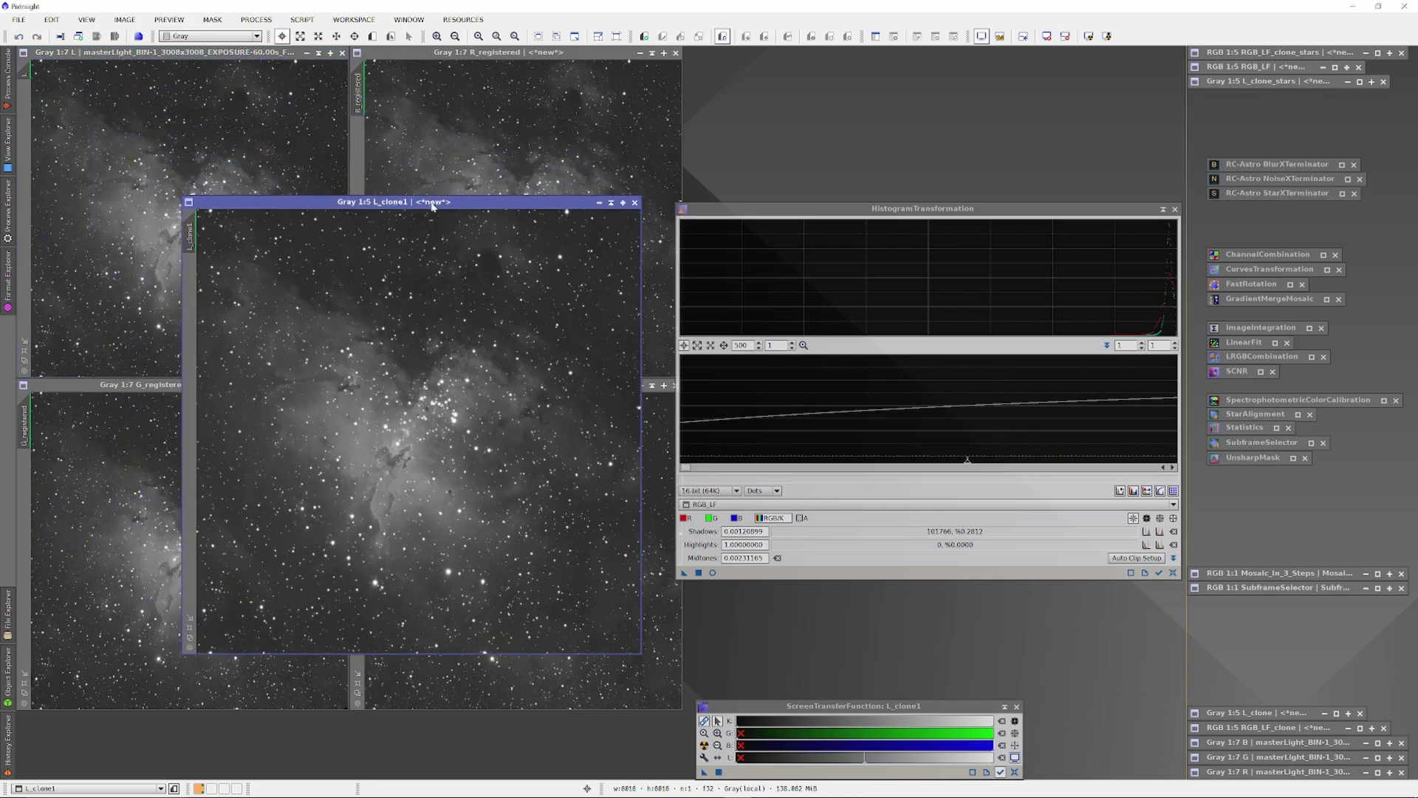
key("ctrl+F12")
key("ctrl+a")
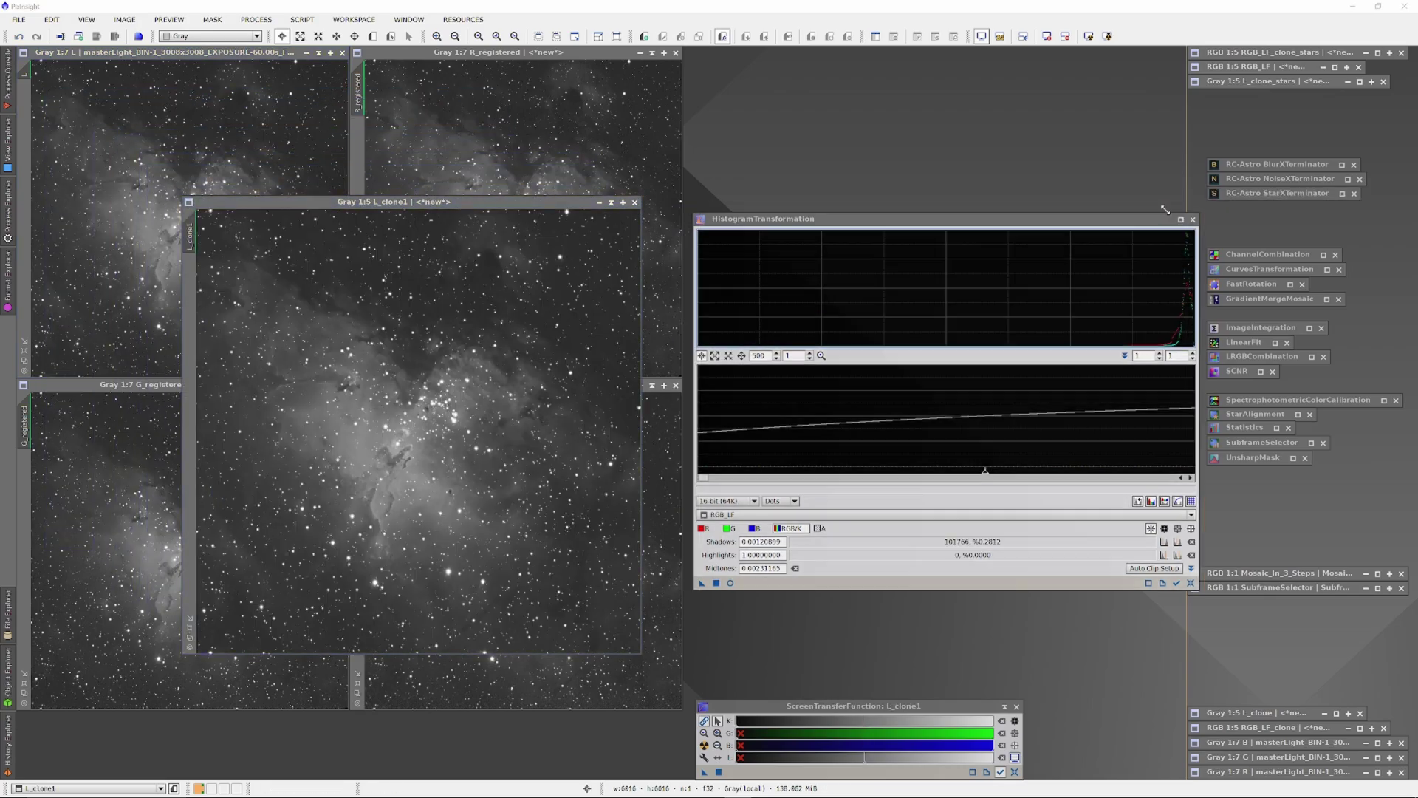
left_click(1164, 210)
- Remove stars from L_clone1 with StarXTerminator and open a HistogramTransformation real-time preview
double_click(1277, 193)
left_click_drag(796, 493, 473, 476)
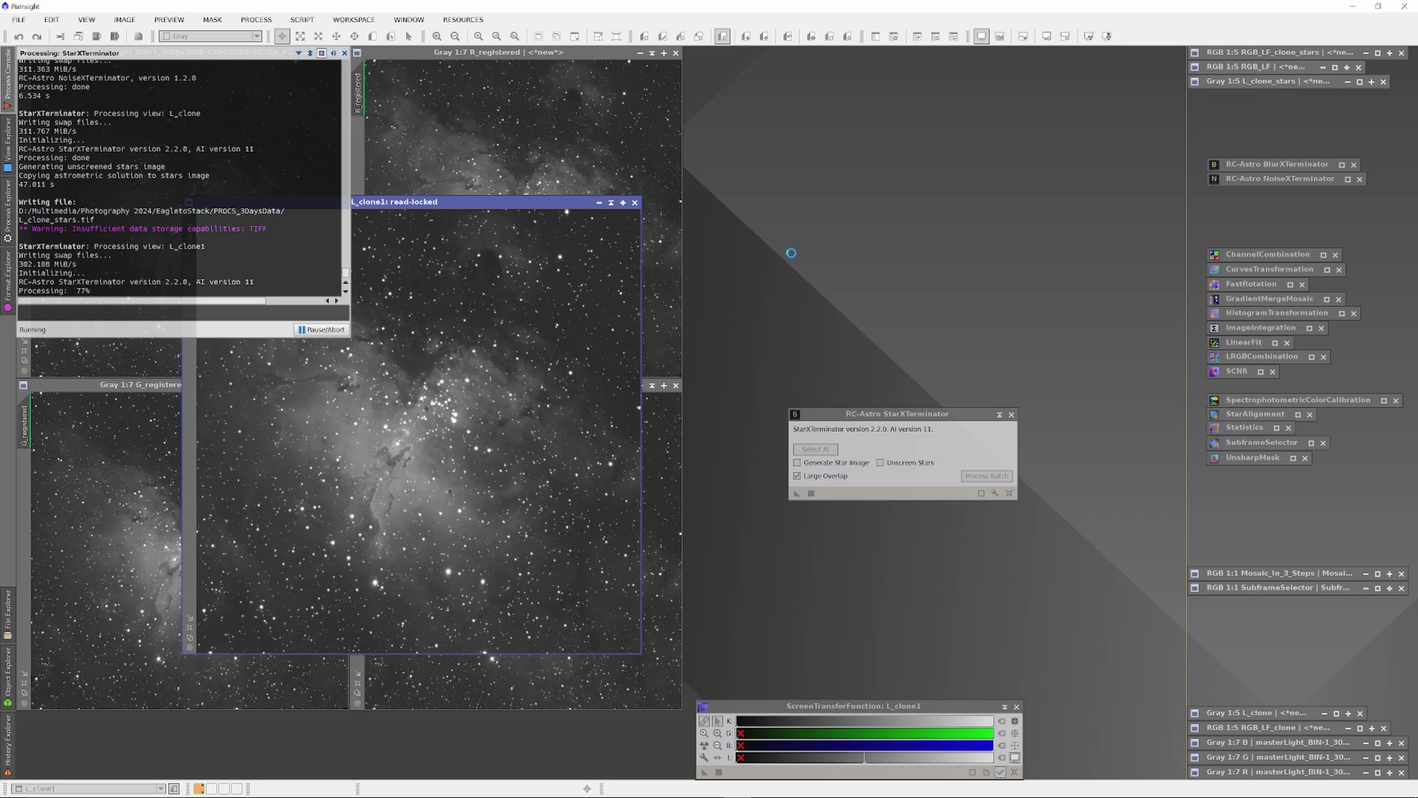
left_click(999, 415)
double_click(1248, 315)
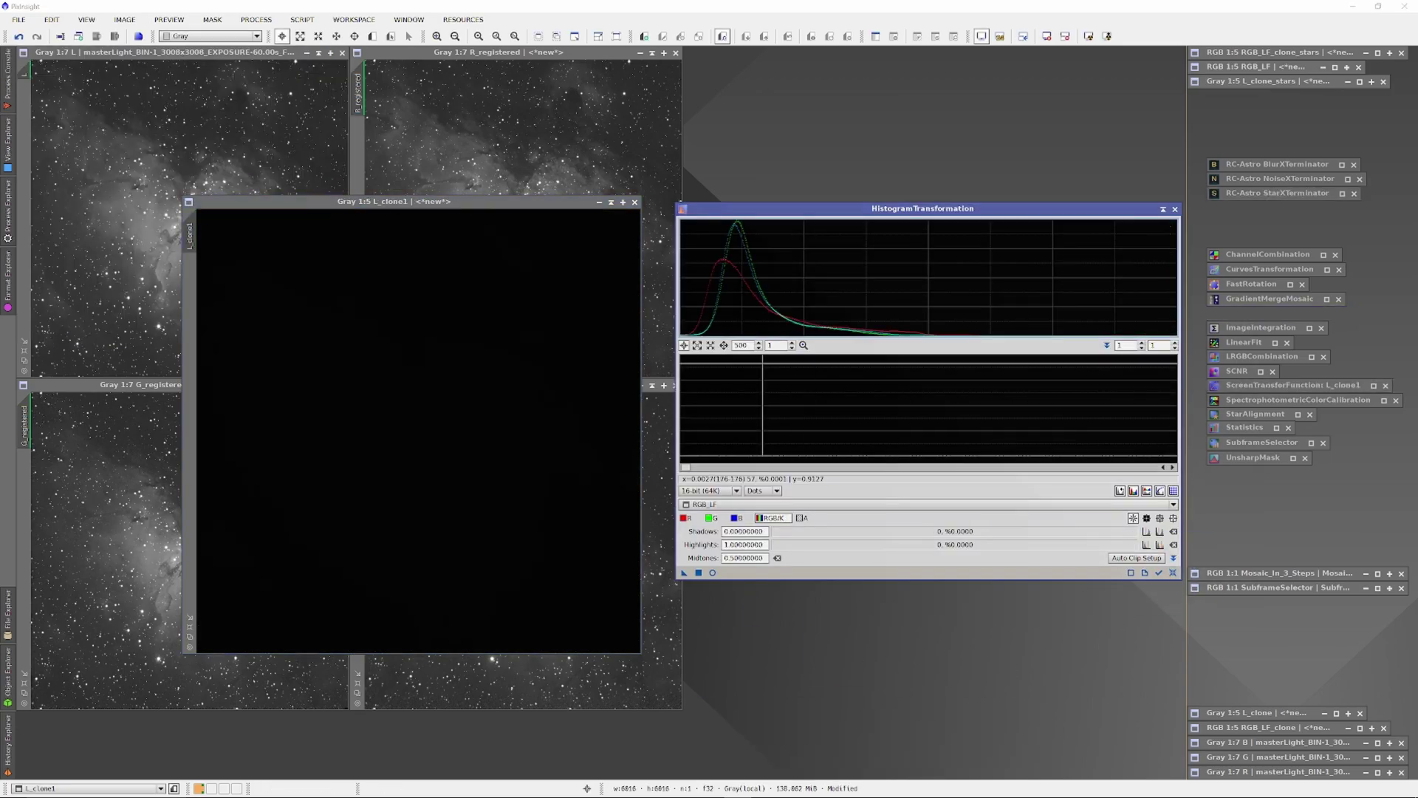
left_click(713, 573)
- Set the L_clone1 stretch to shadows about 0.0016 and midtones about 0.0029
scroll(739, 406, "up", 3)
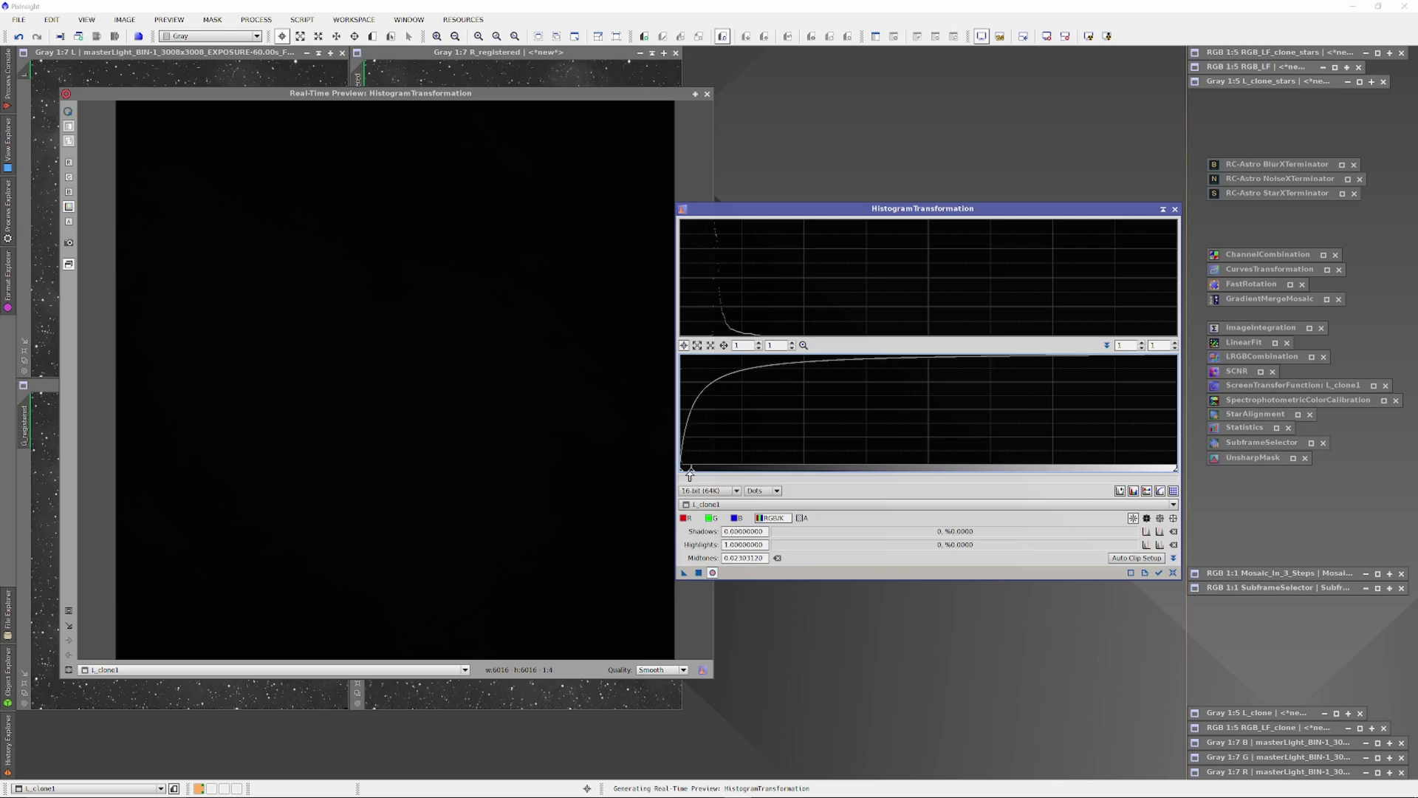
left_click_drag(813, 467, 901, 465)
scroll(739, 369, "up", 5)
left_click(725, 345)
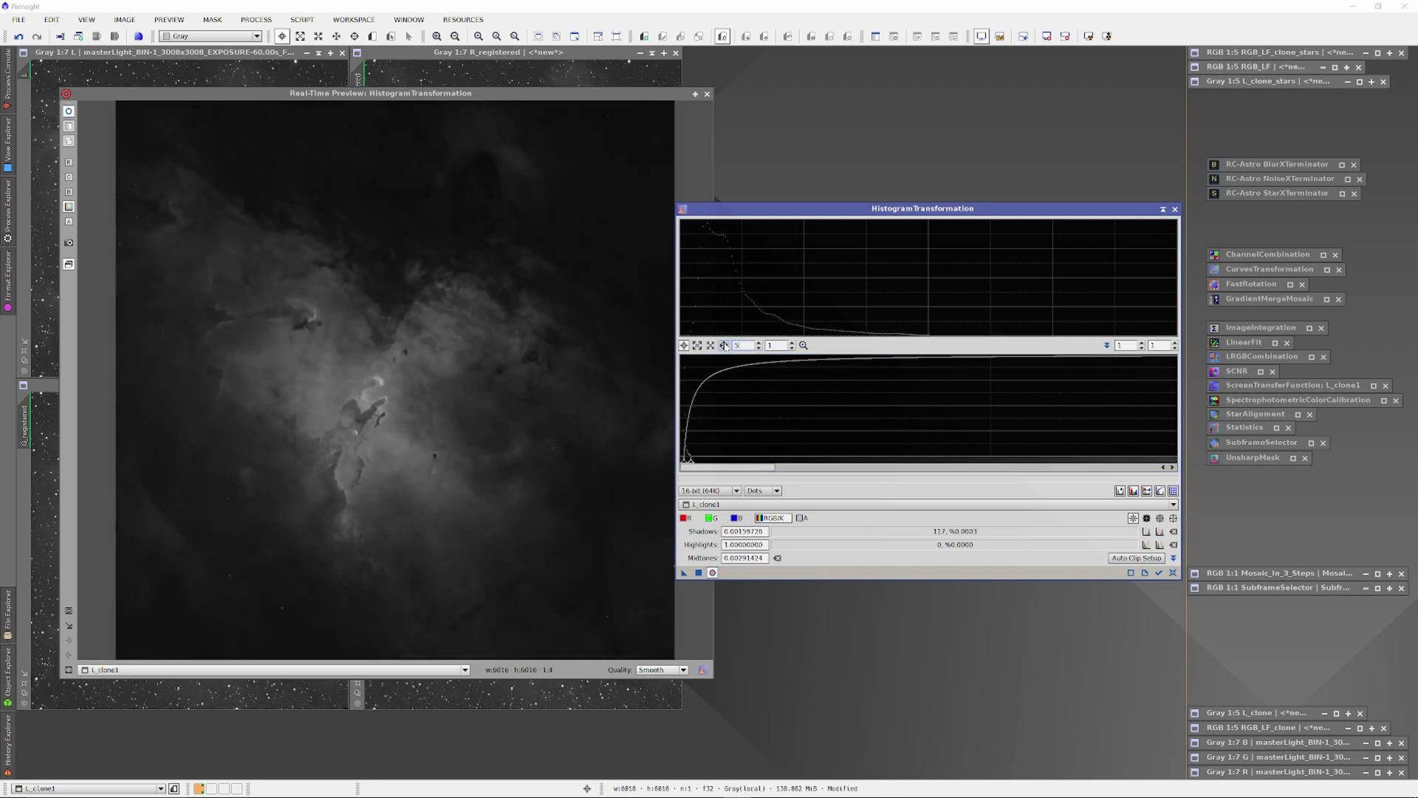